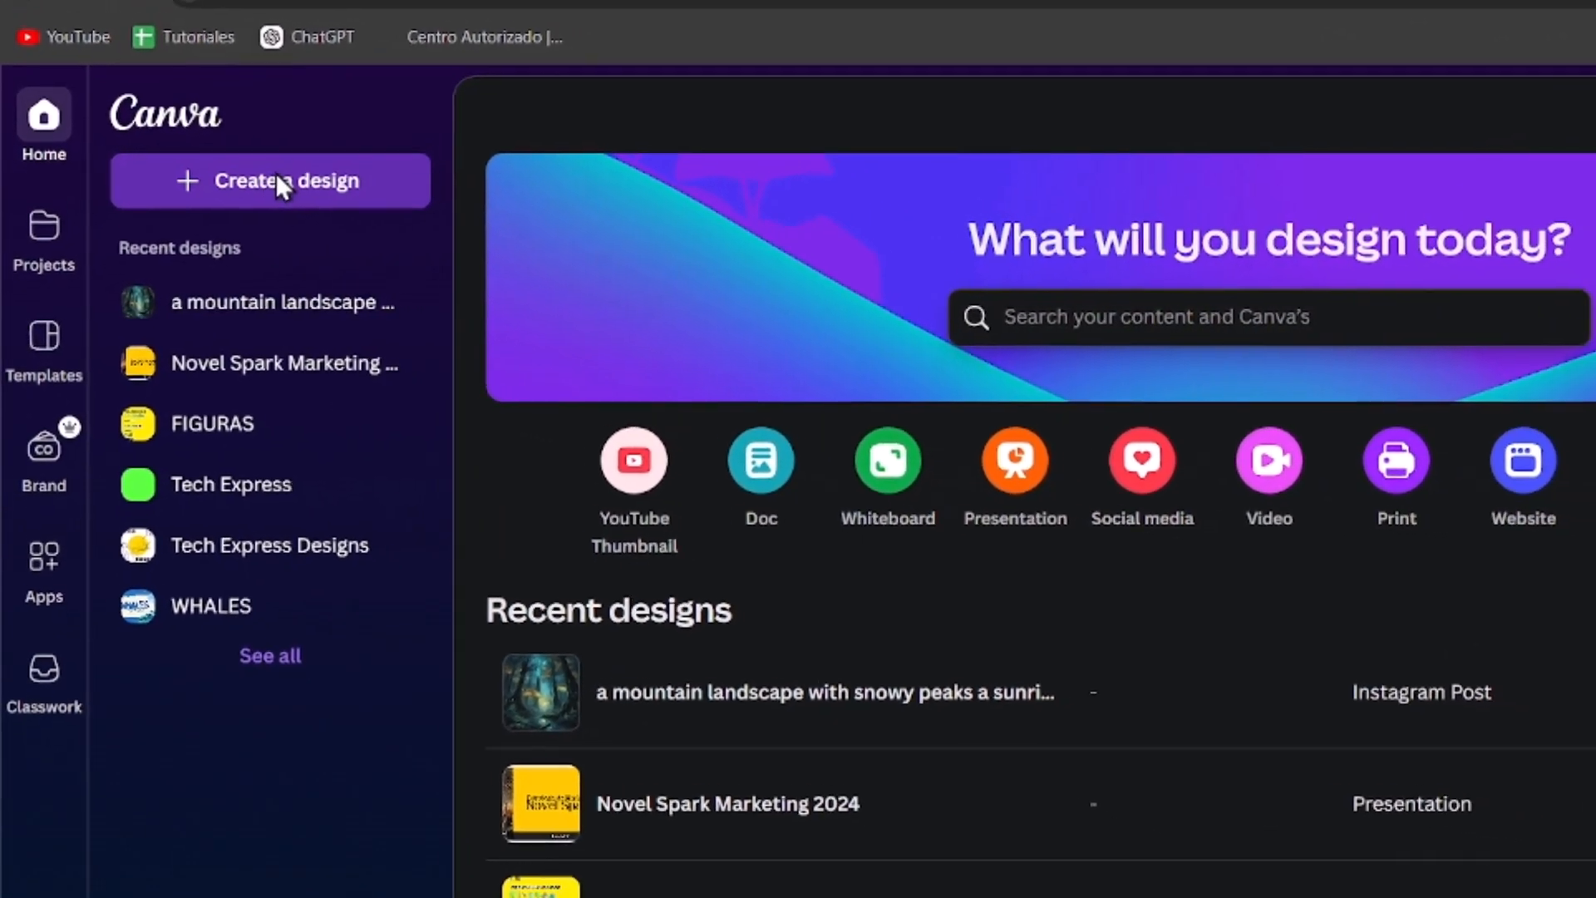
Step: Search the web for kdp and open the Kindle Direct Publishing site
click(293, 176)
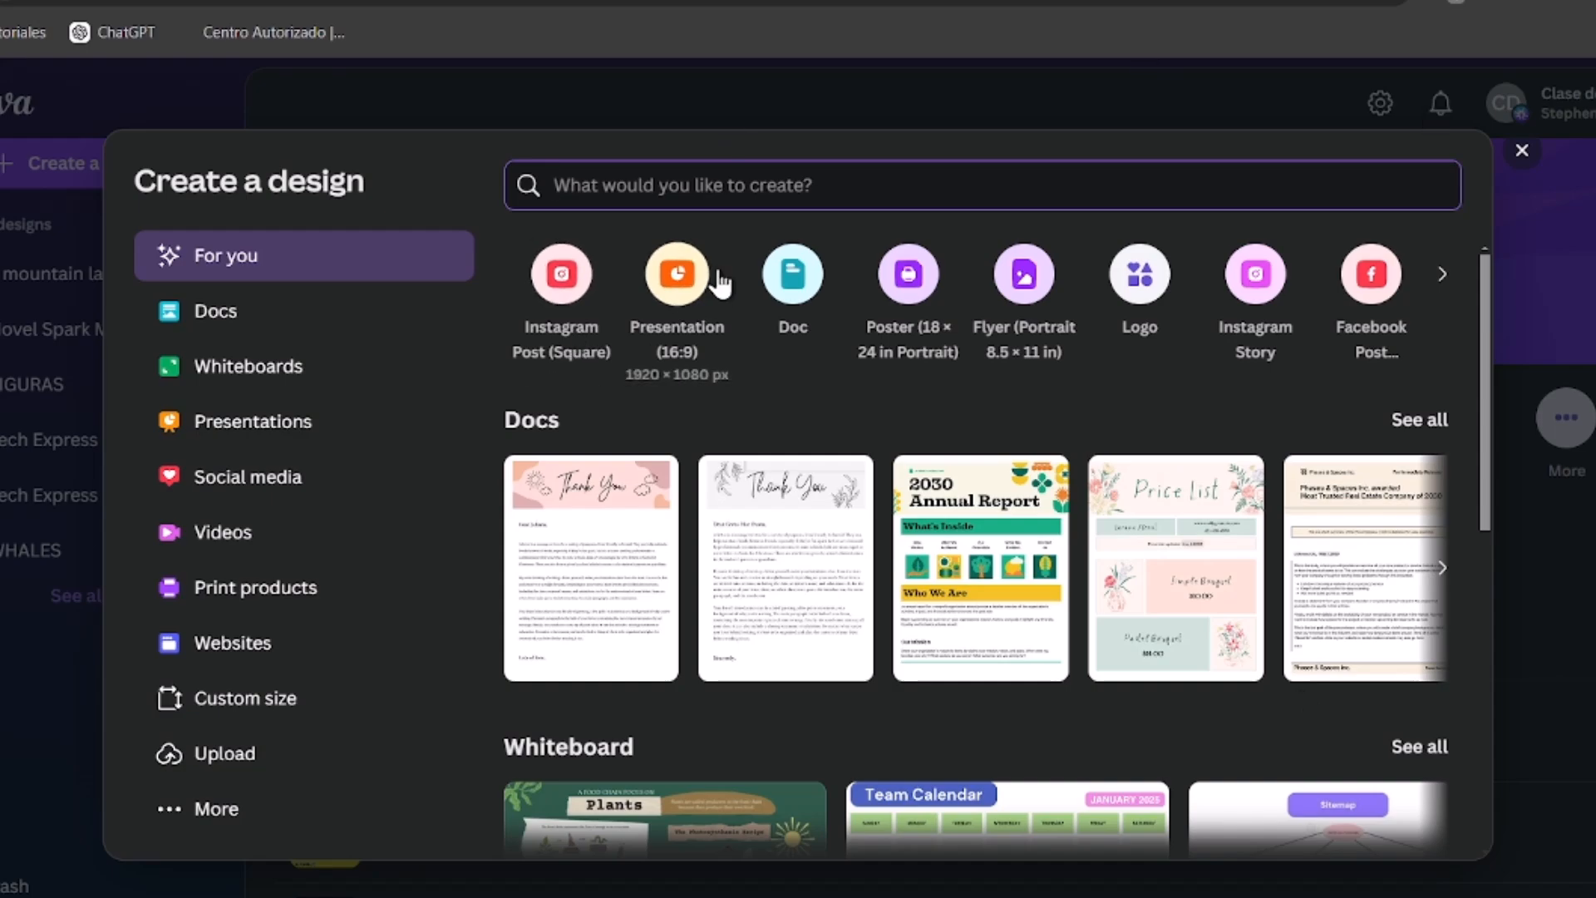
click(263, 2)
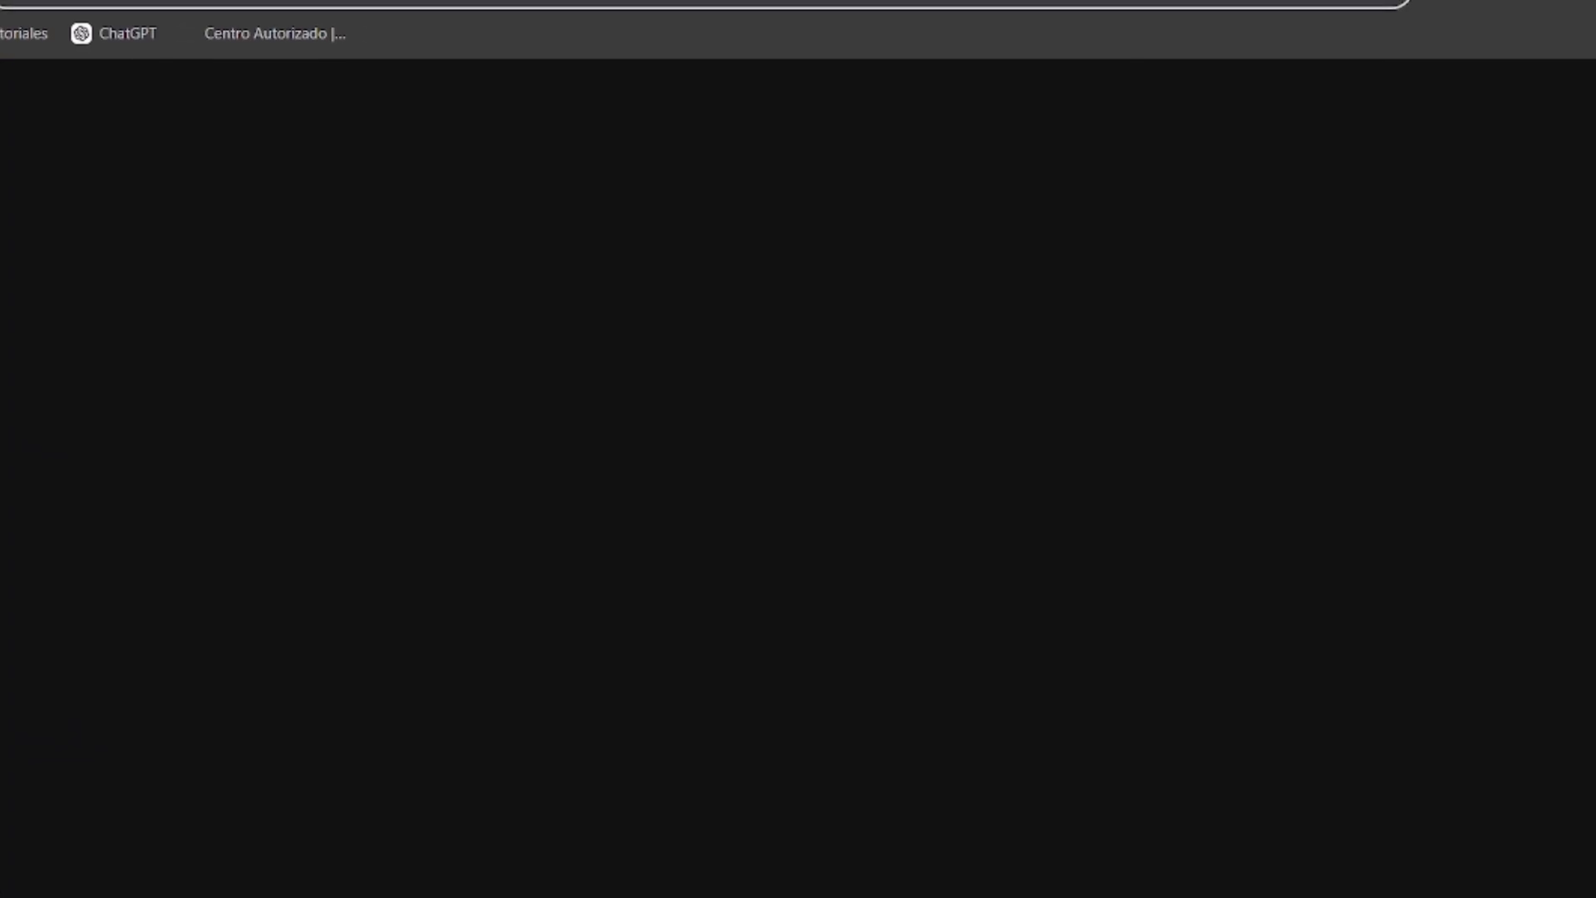
text(kdp)
key(Return)
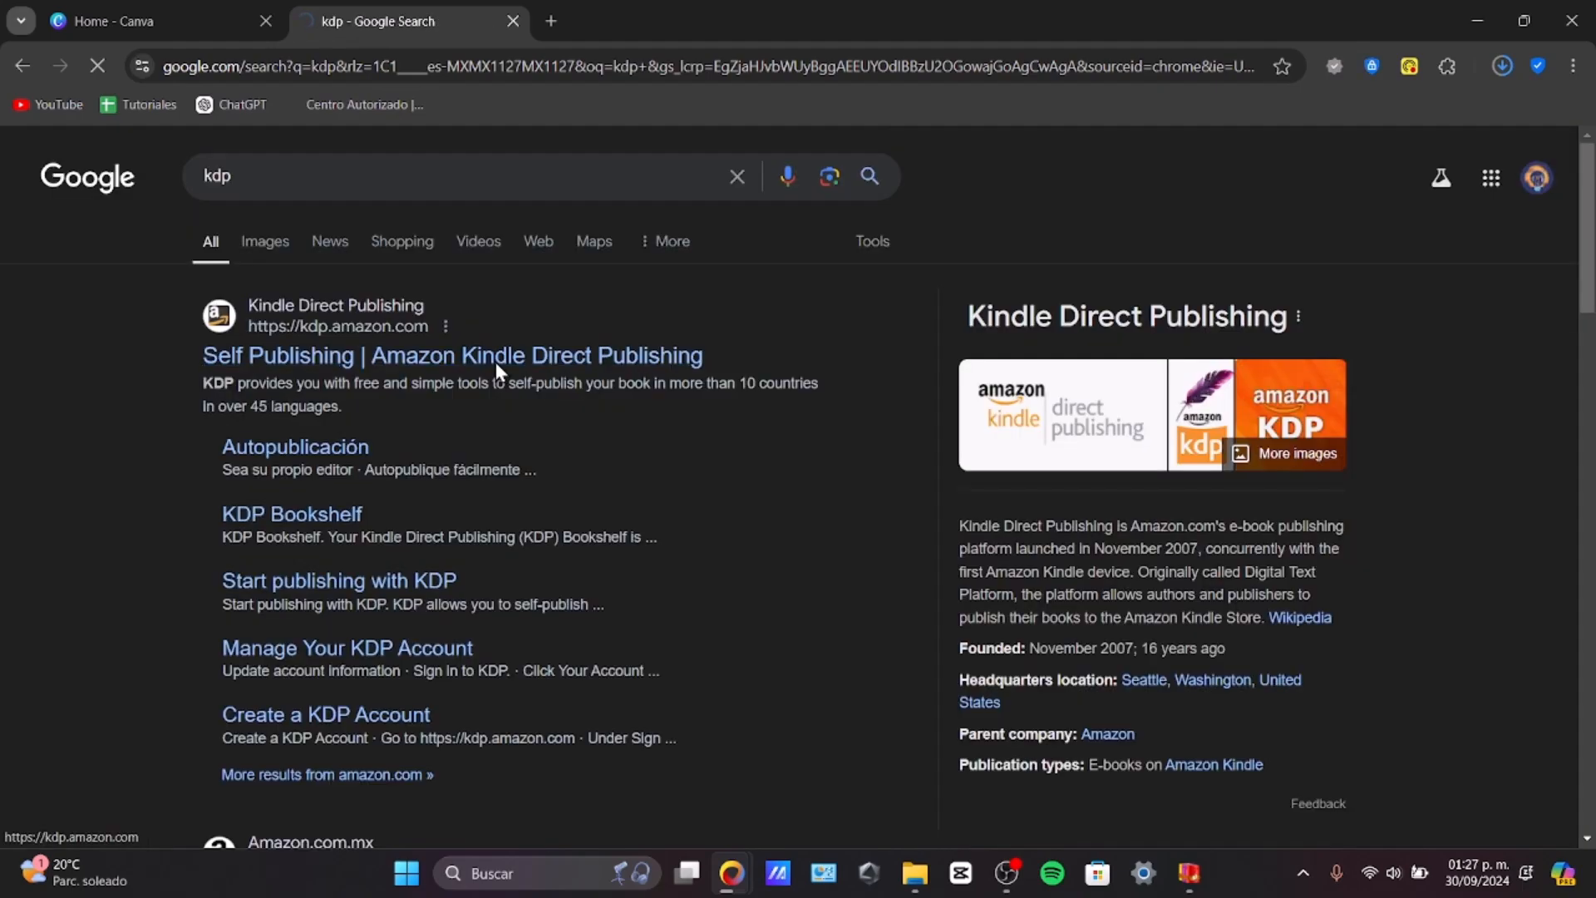
click(497, 362)
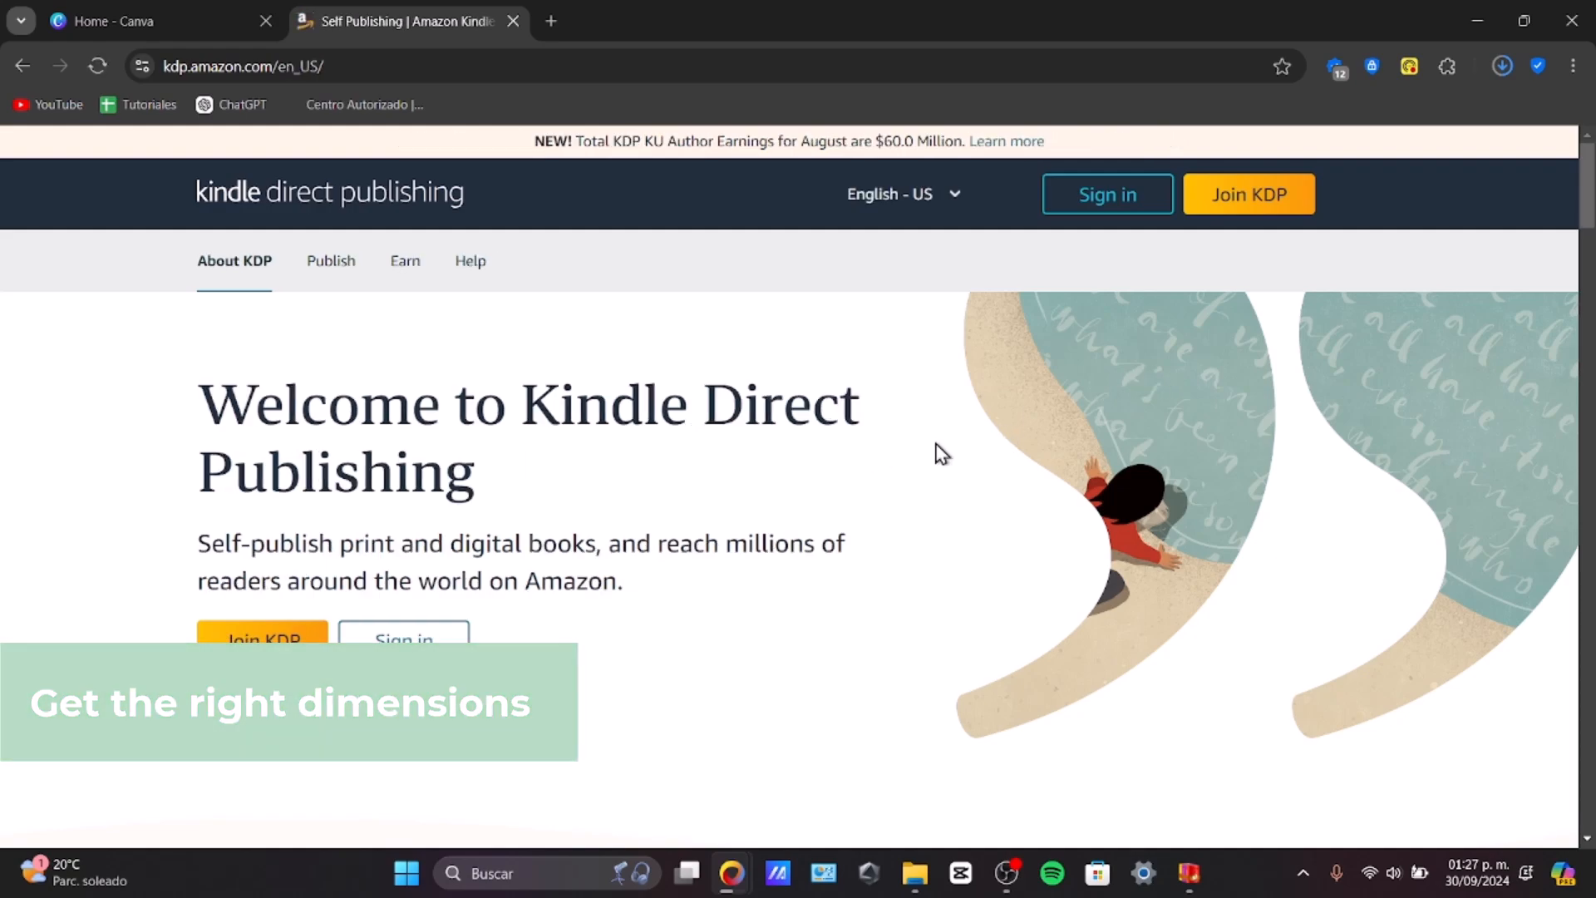
Step: Sign in to Kindle Direct Publishing and open the KDP Tools and Resources page
click(430, 647)
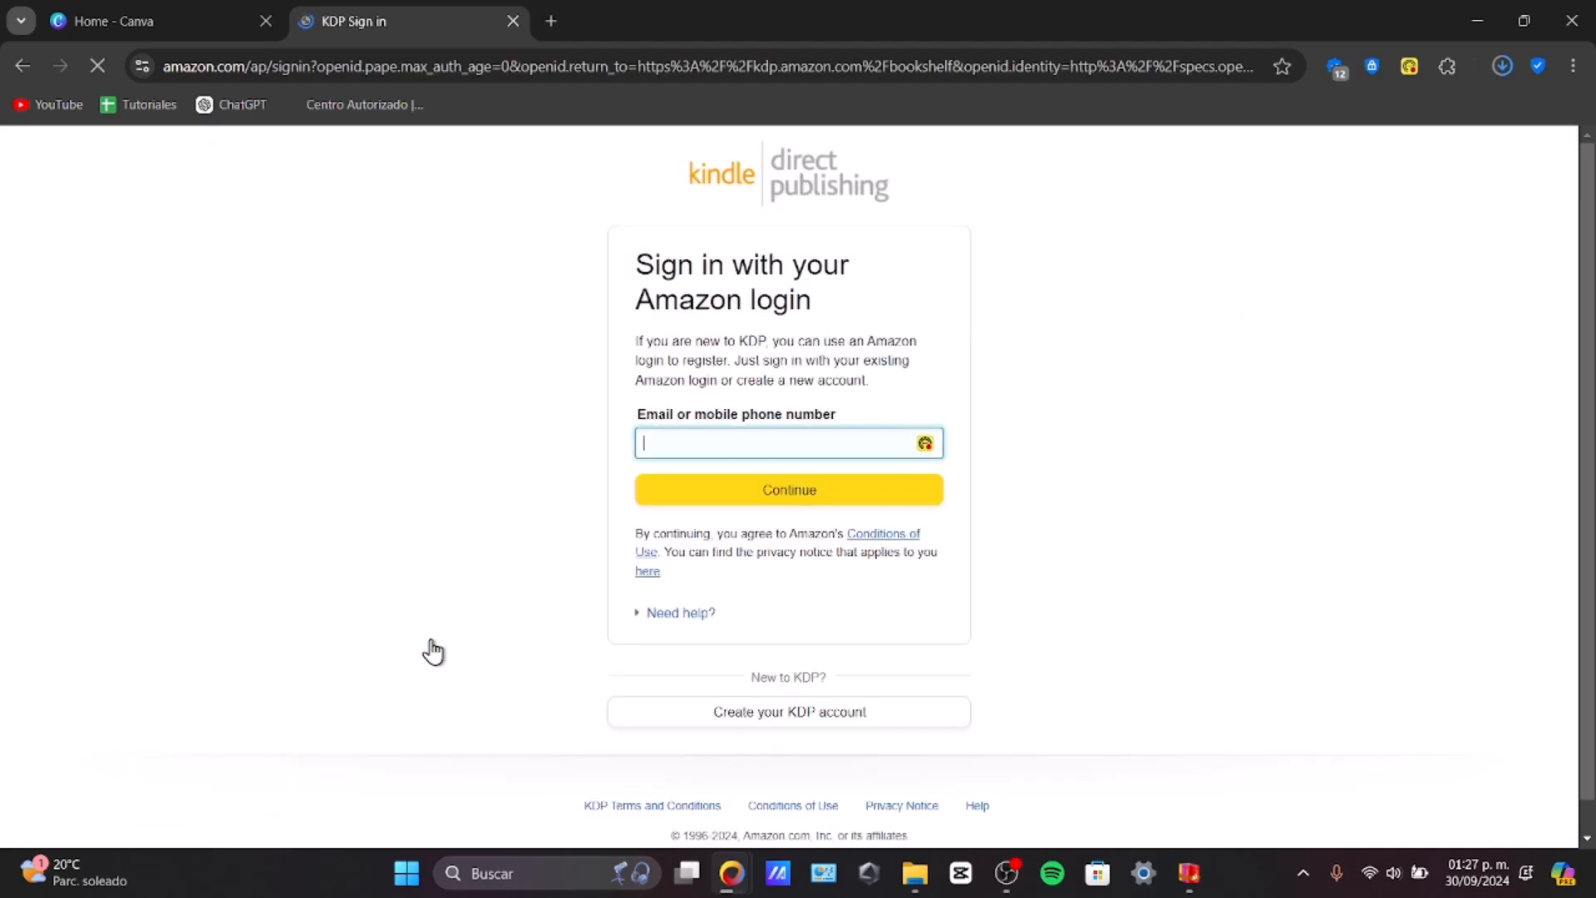
click(732, 436)
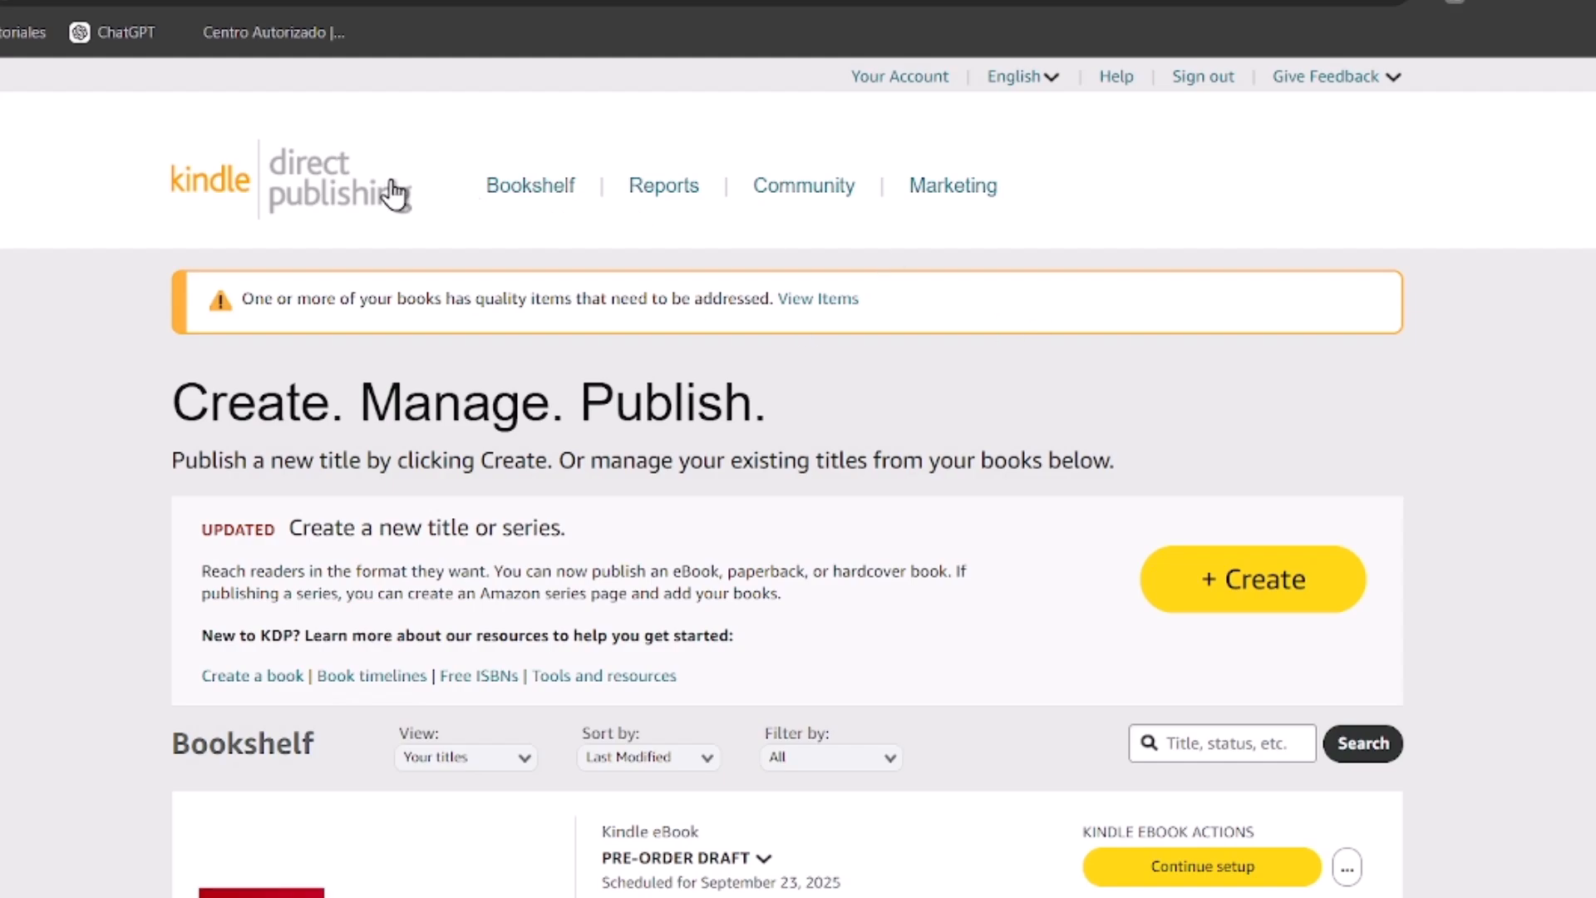
click(653, 692)
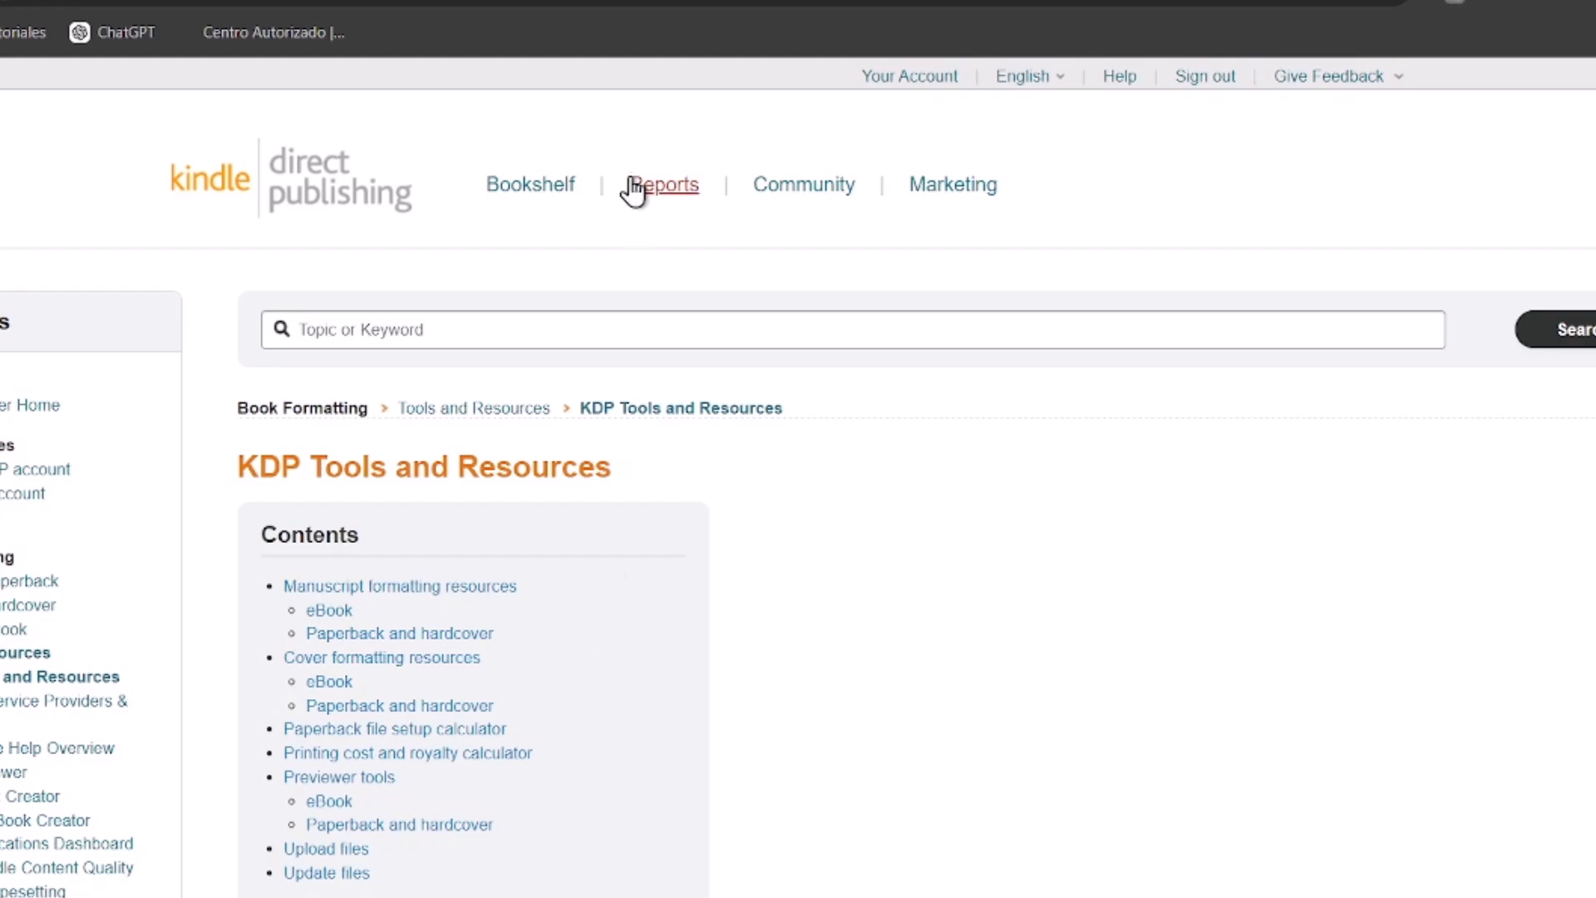
Step: Follow the cover formatting resources through Cover Creator and Create a Paperback Cover to the print cover calculator
scroll(781, 374, down, 5)
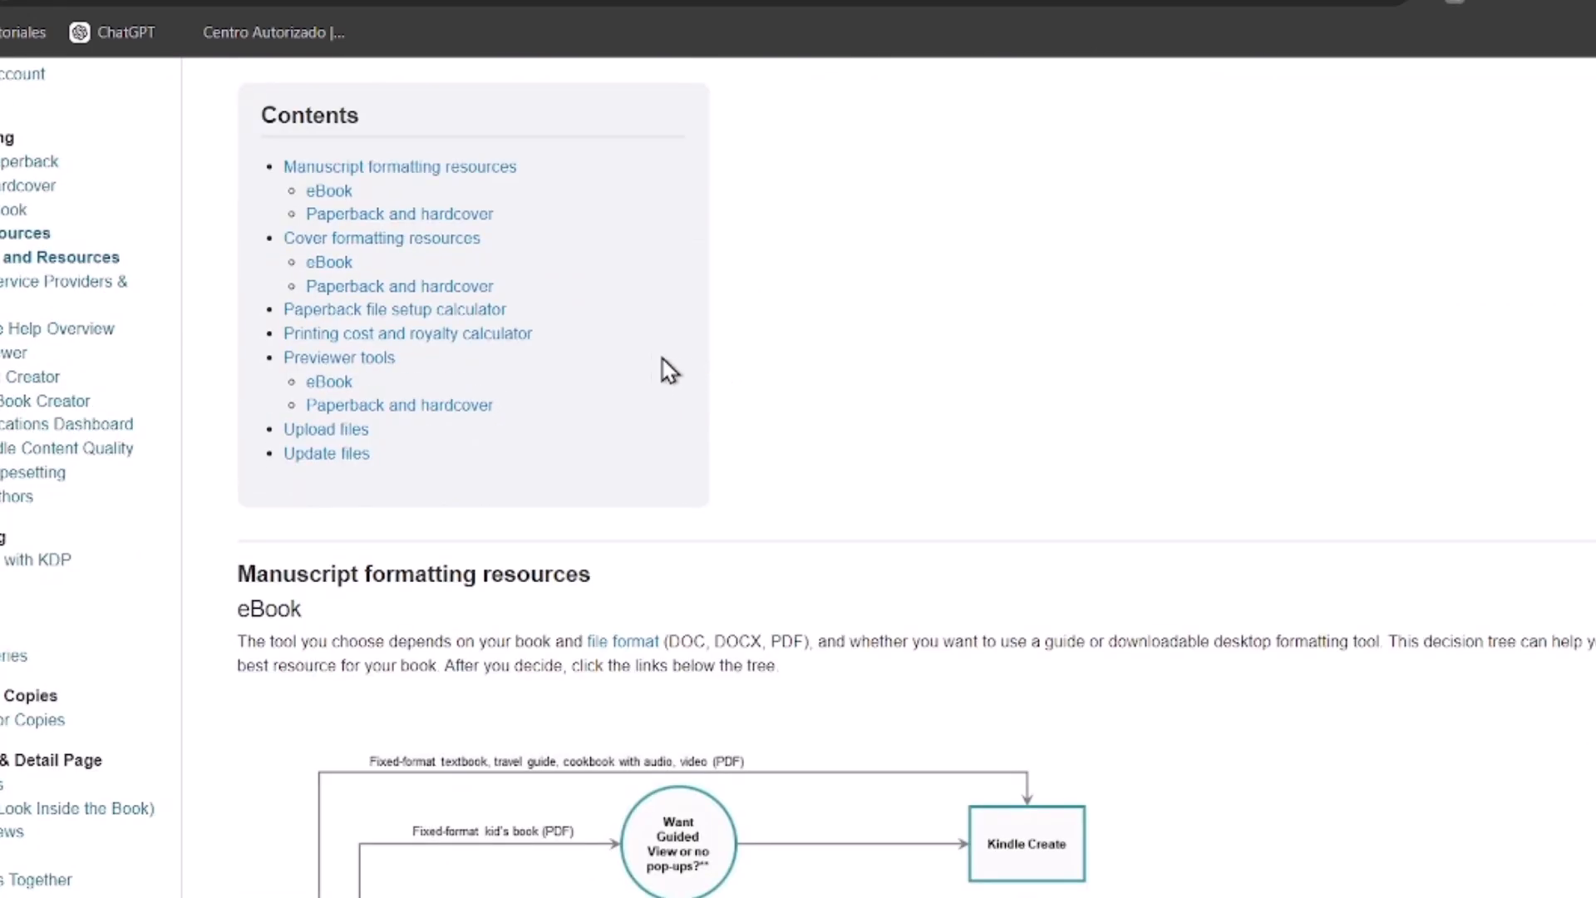
click(468, 297)
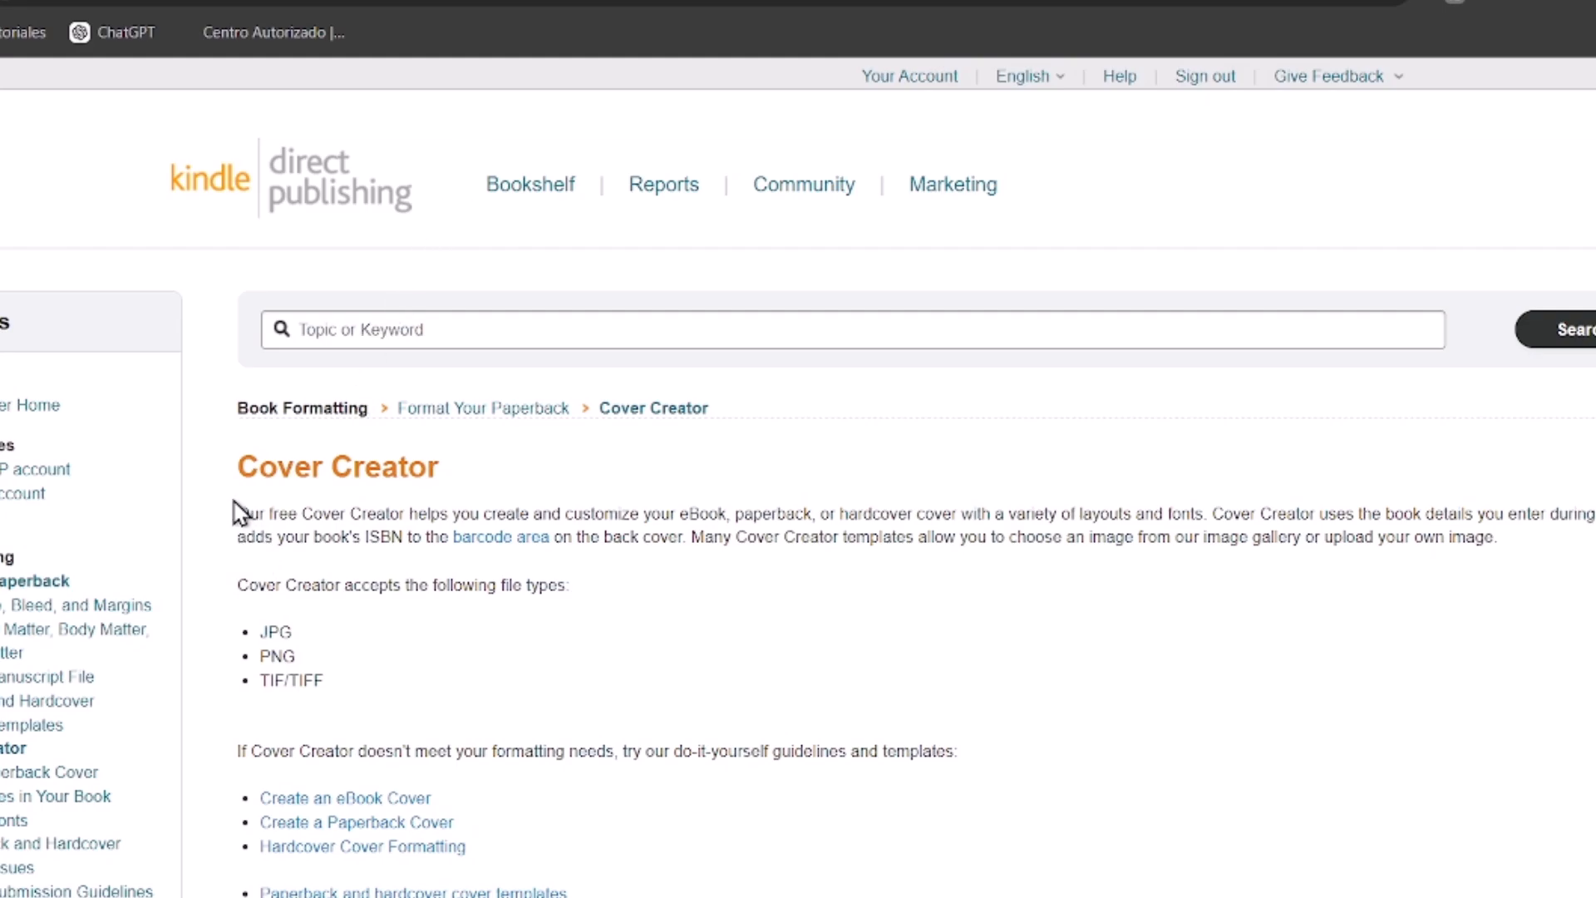
drag(235, 504, 499, 509)
scroll(761, 528, down, 5)
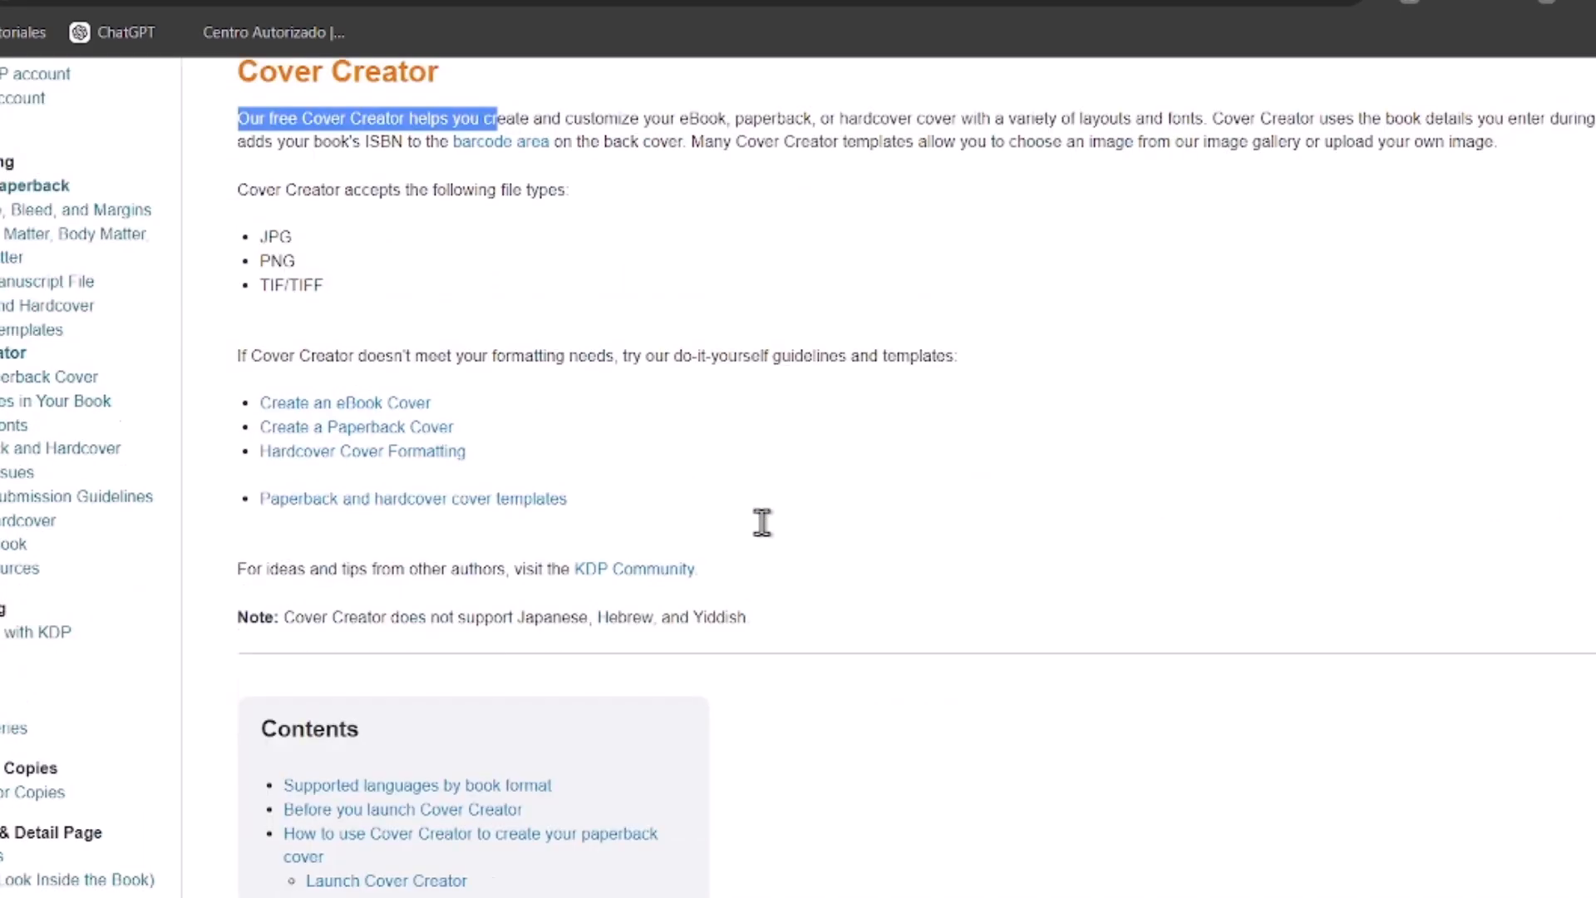
scroll(762, 524, down, 8)
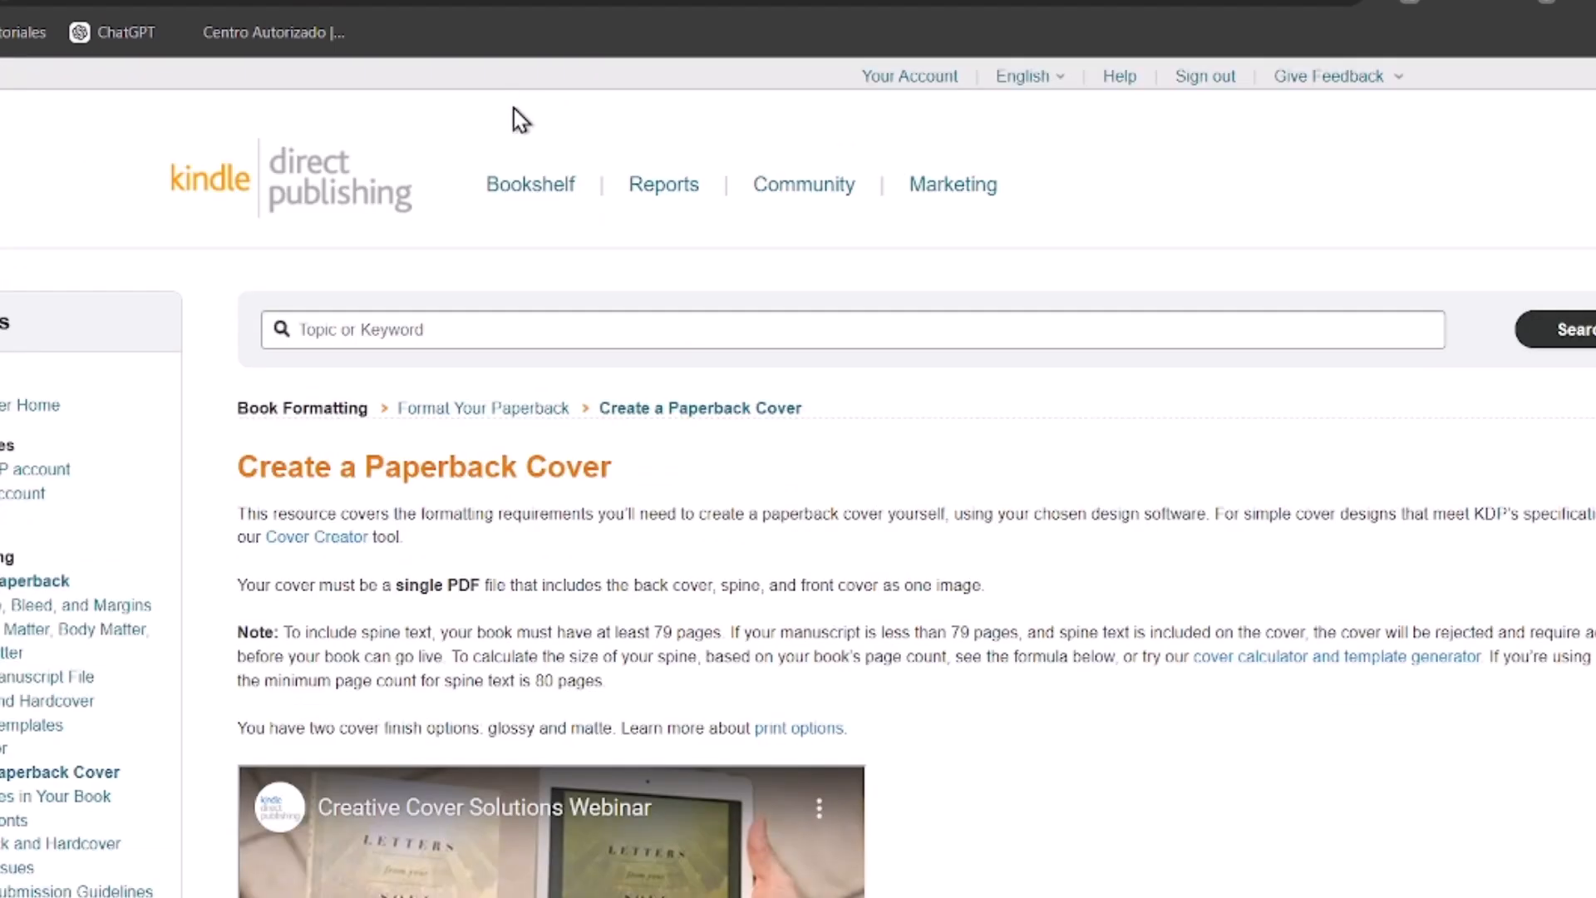
scroll(969, 261, down, 15)
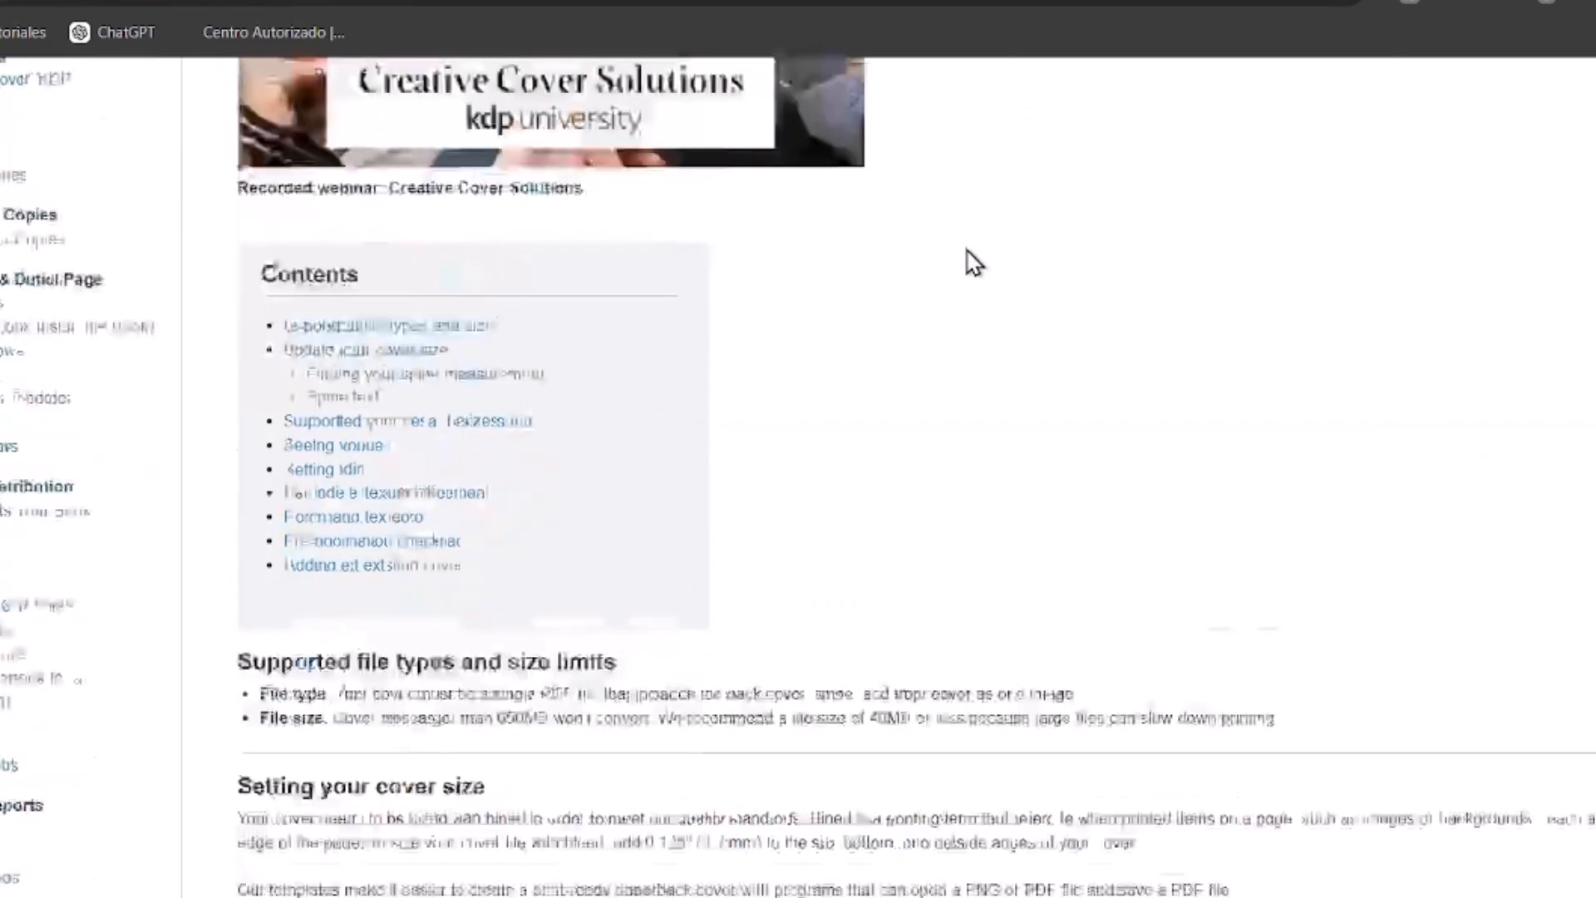
drag(414, 478, 511, 490)
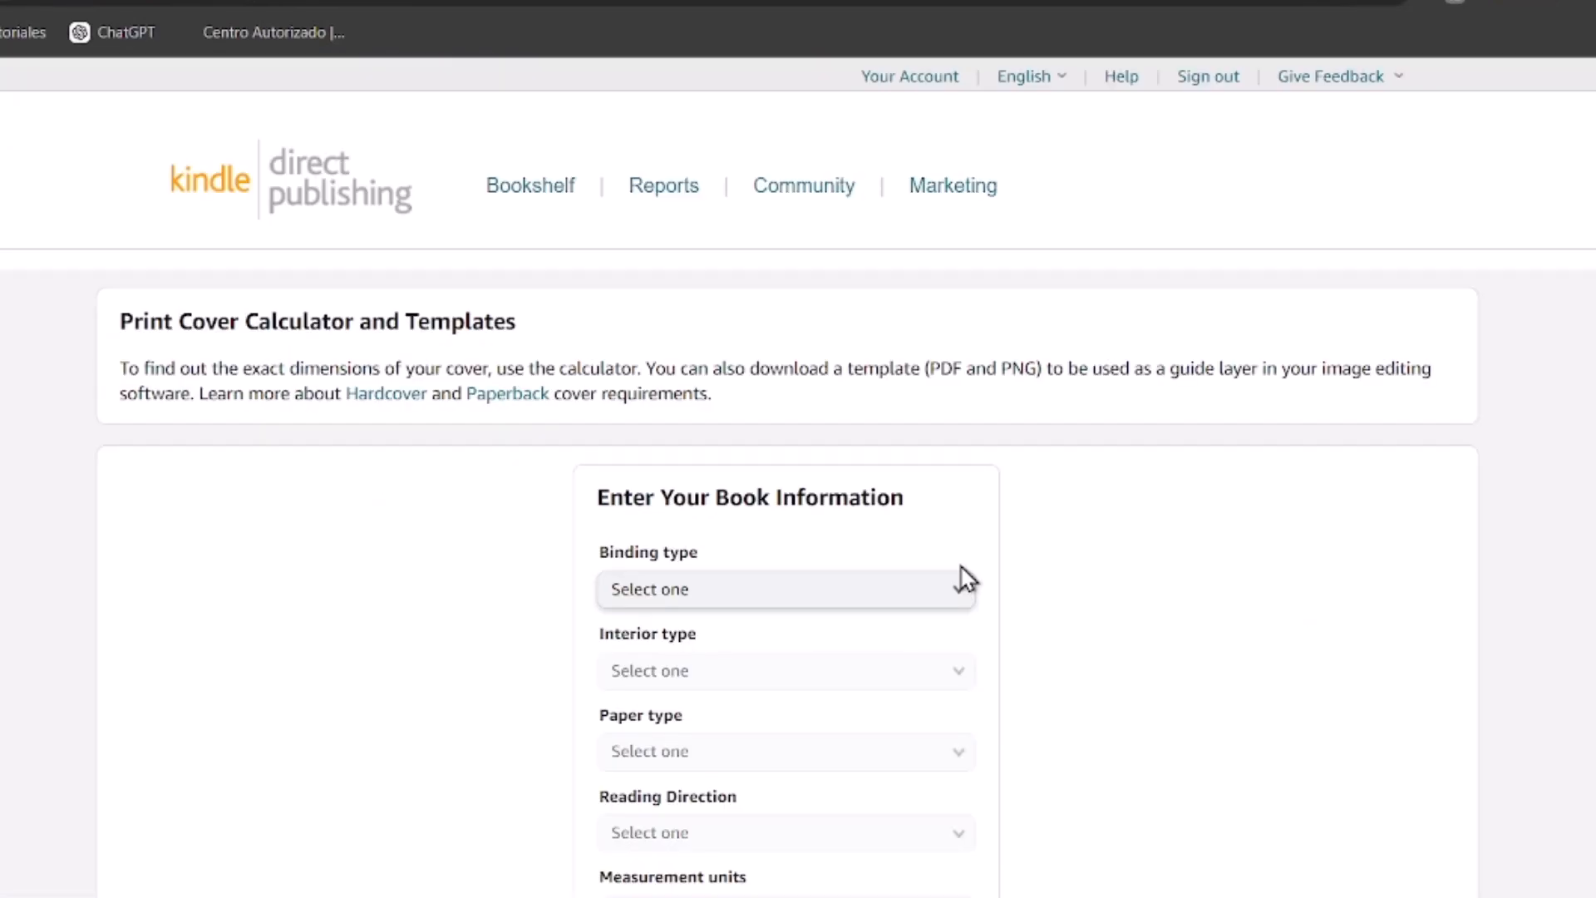
Step: Calculate the cover dimensions for a Paperback, Black & white, White paper, Right to Left, Millimeters, 123 pages, and check the full cover size
scroll(919, 553, down, 5)
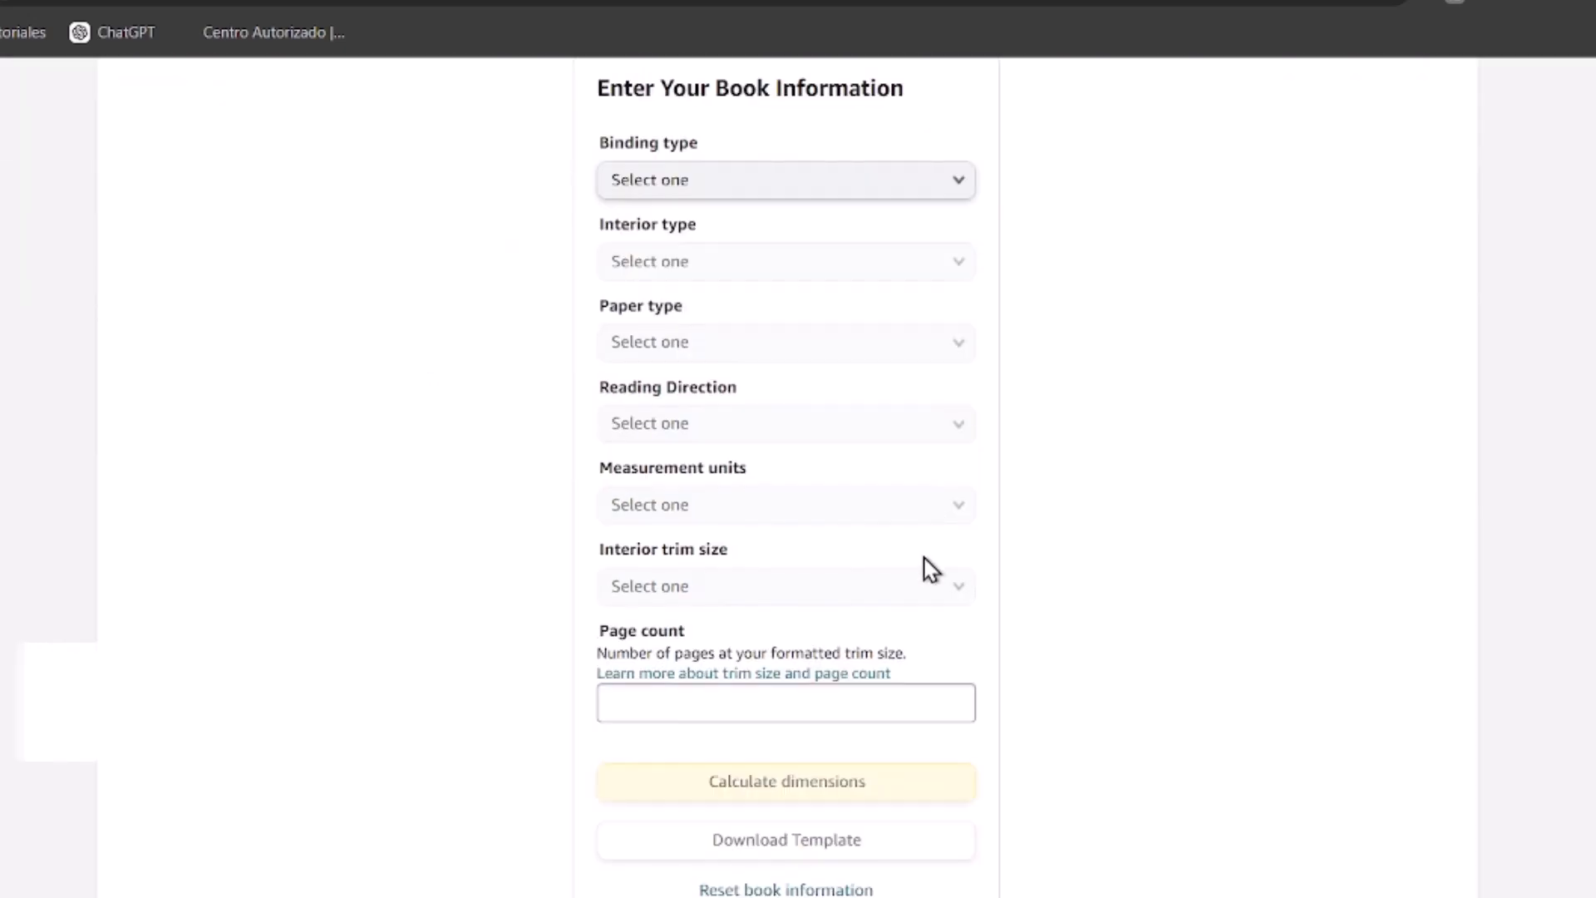
click(756, 187)
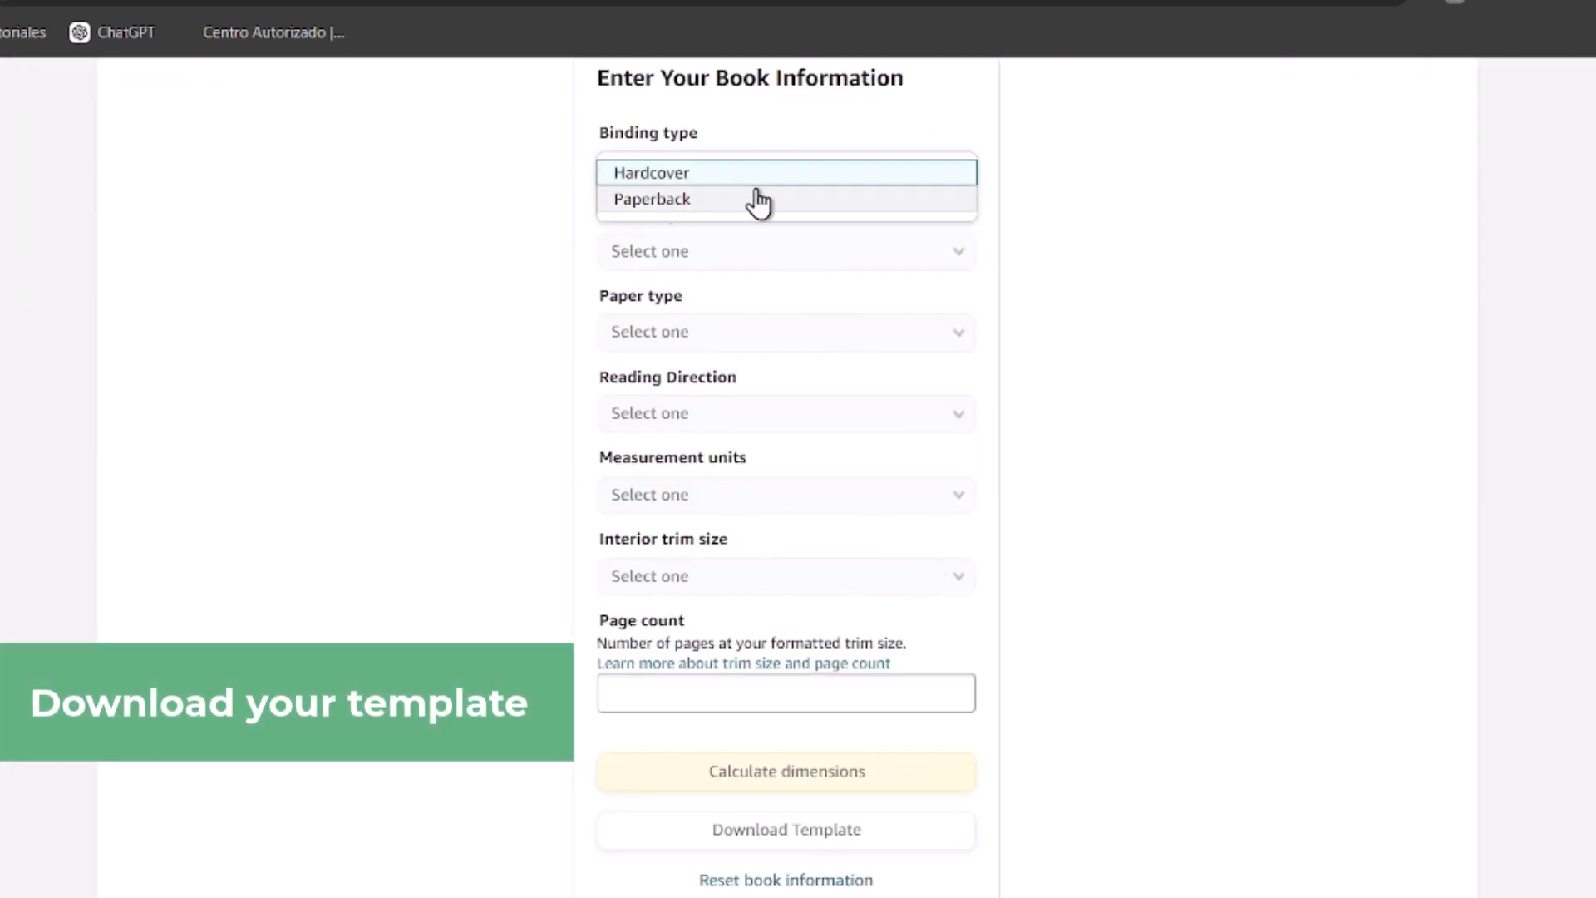
click(758, 200)
click(718, 256)
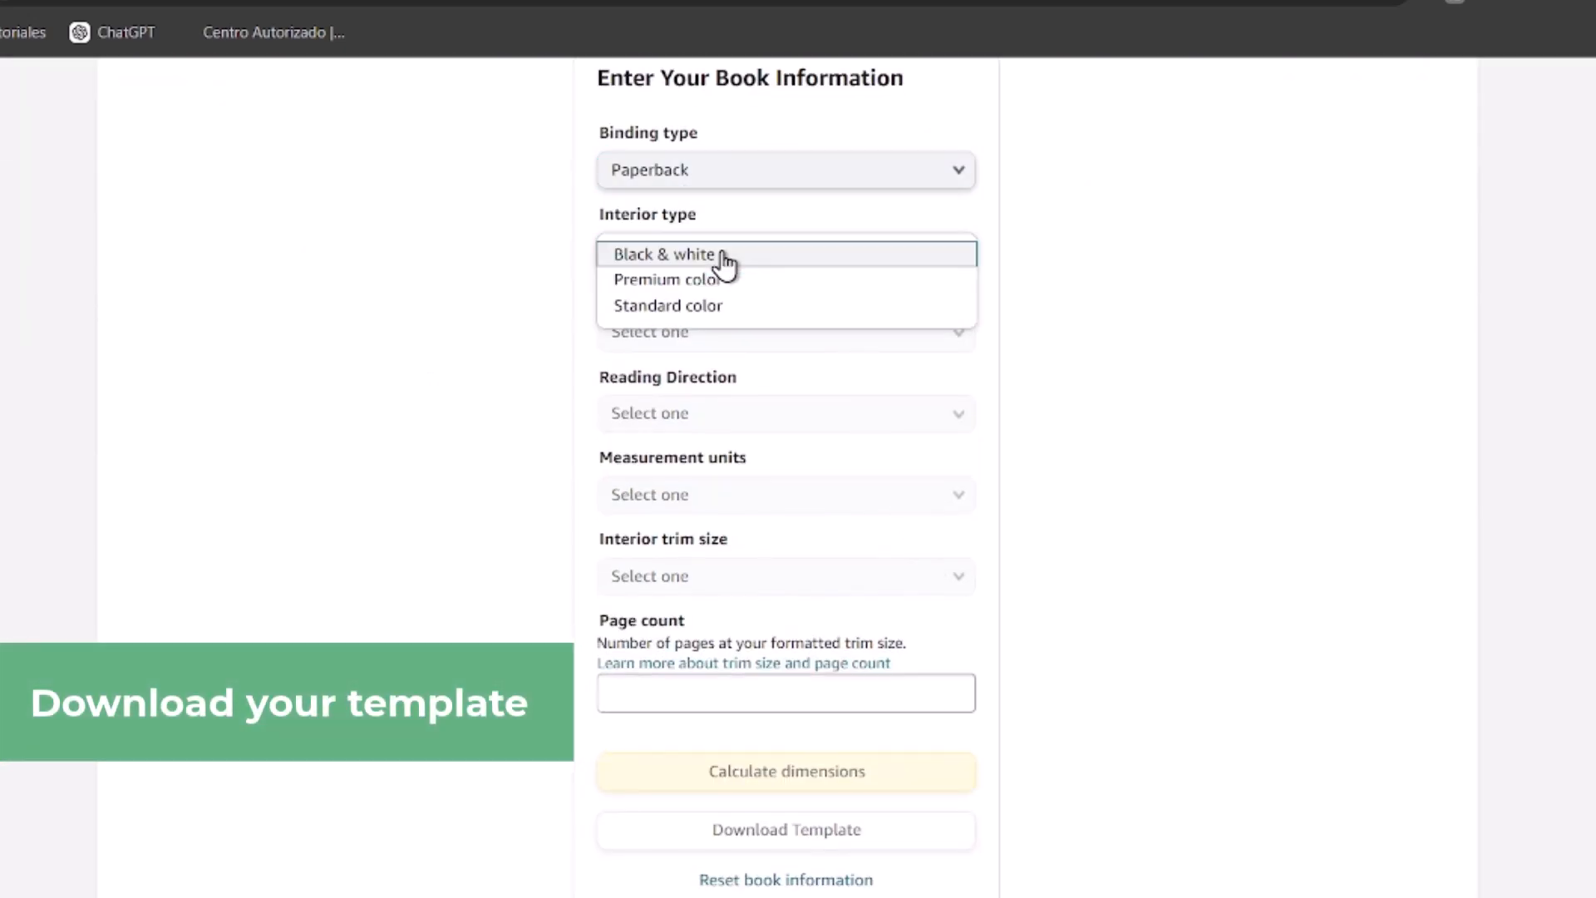
click(732, 255)
click(744, 331)
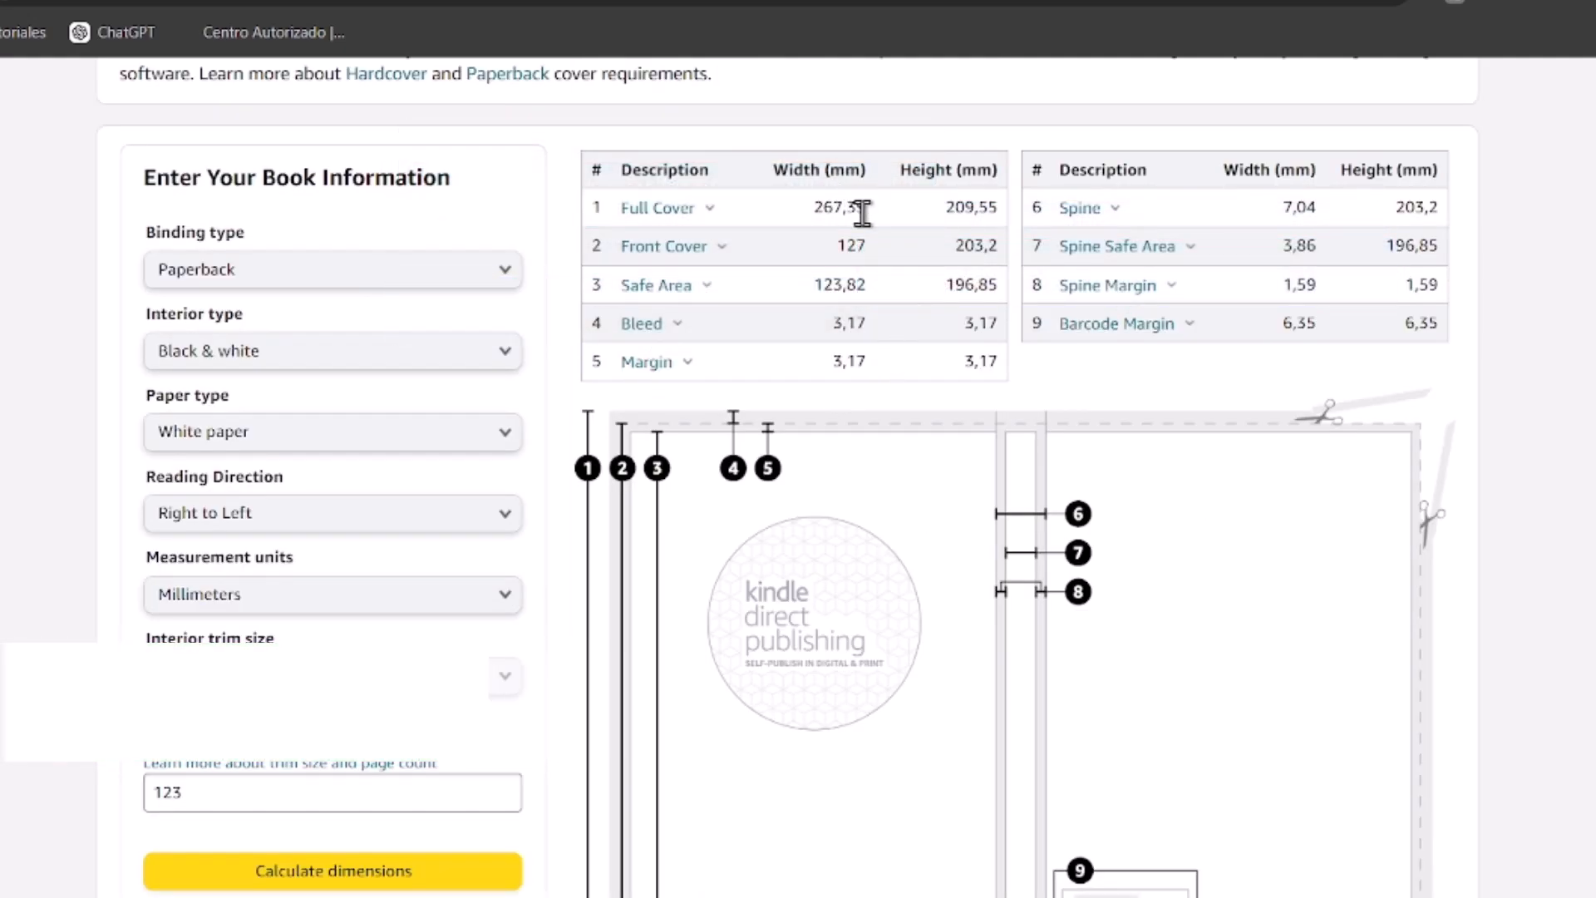
drag(799, 221, 994, 210)
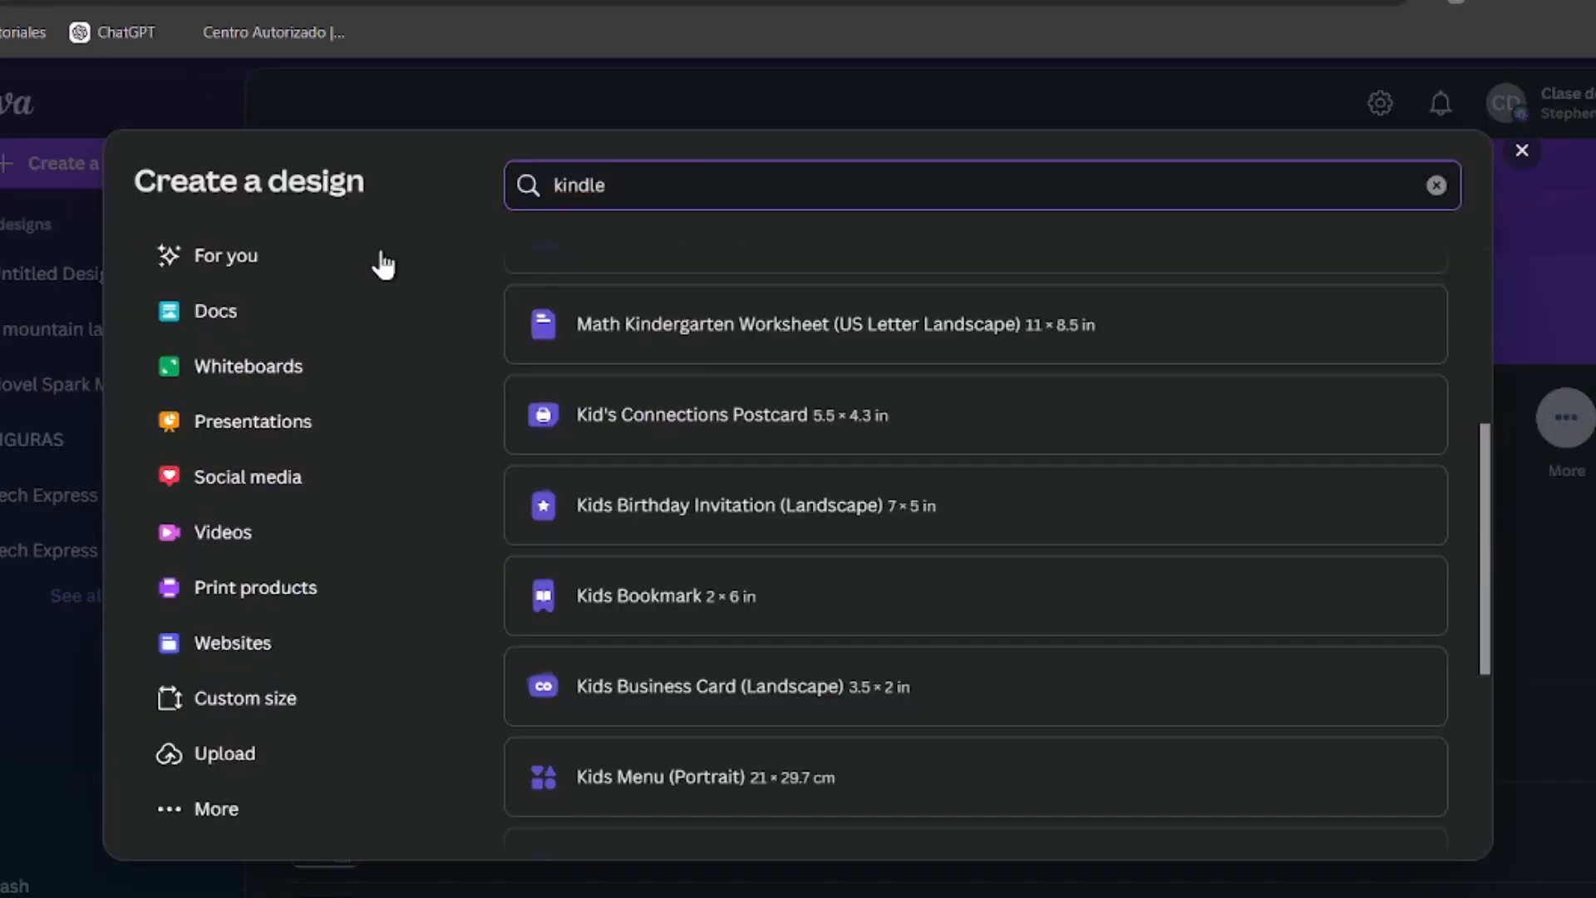
Step: Open the custom size setup for a new Canva design, and download the KDP template for a 139.7 x 215.9 mm, 124-page book
click(196, 695)
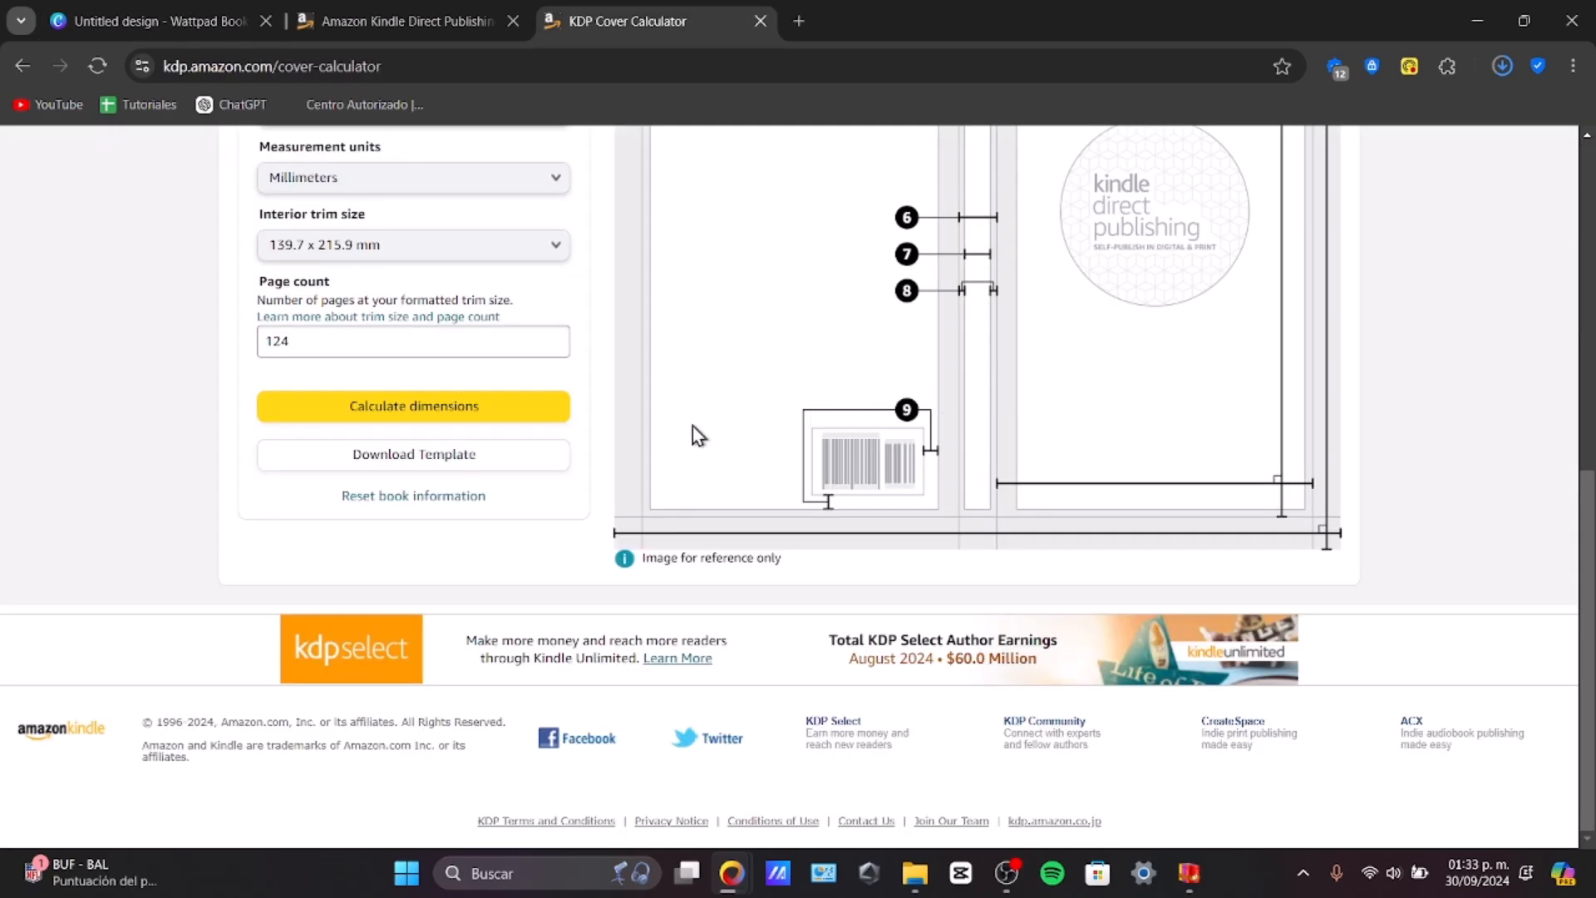
click(391, 457)
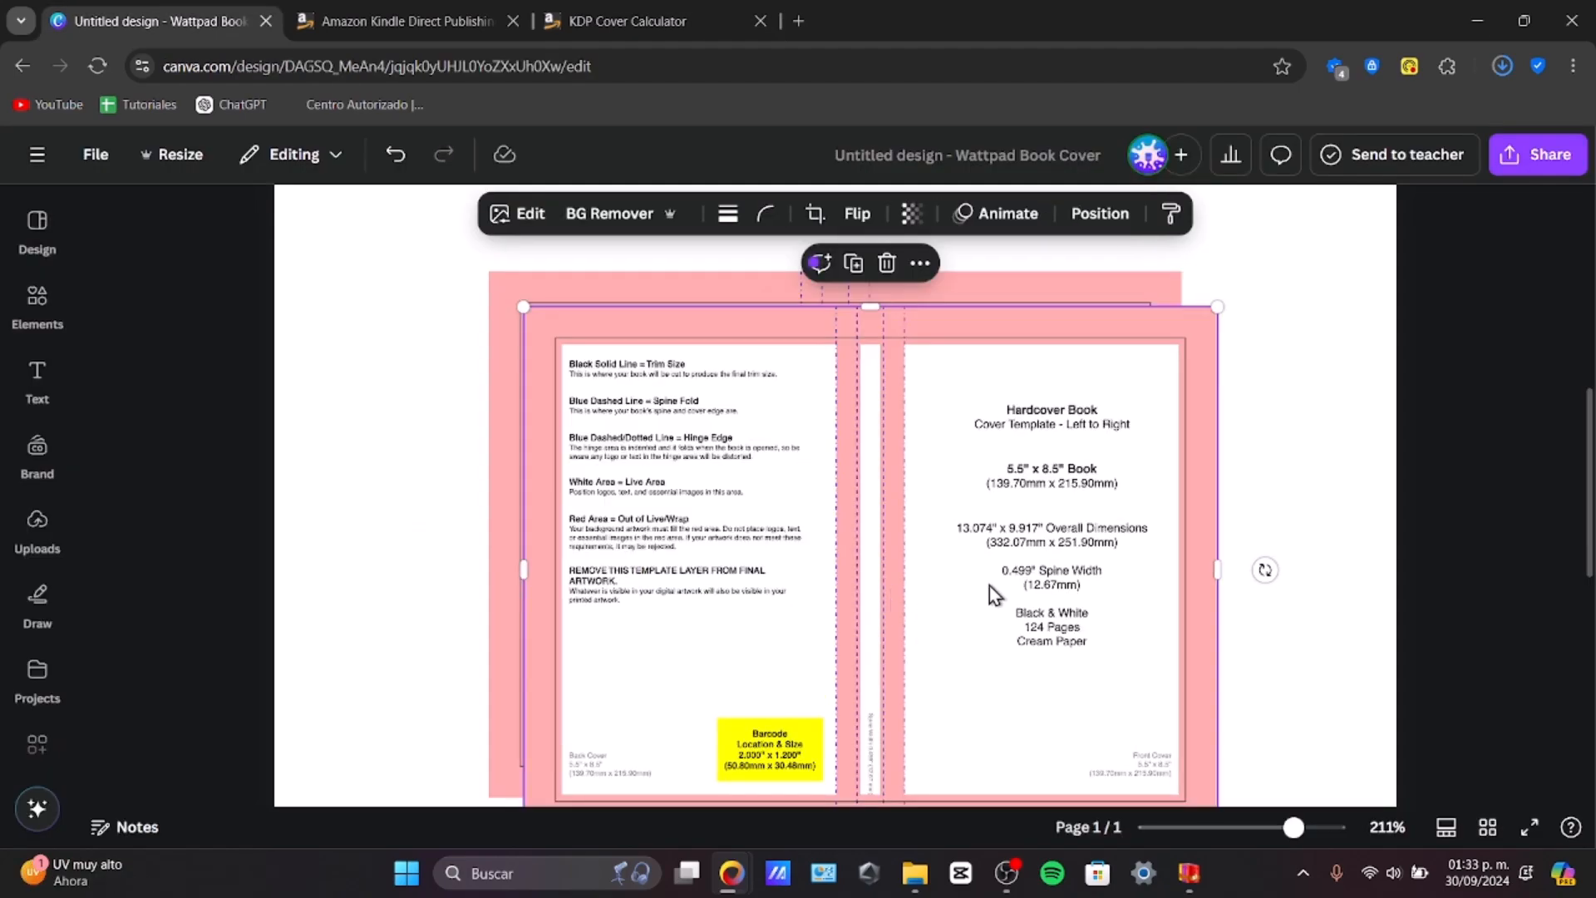
Step: Add a second page to the book cover design and move the duplicate cover template onto it
scroll(989, 585, down, 5)
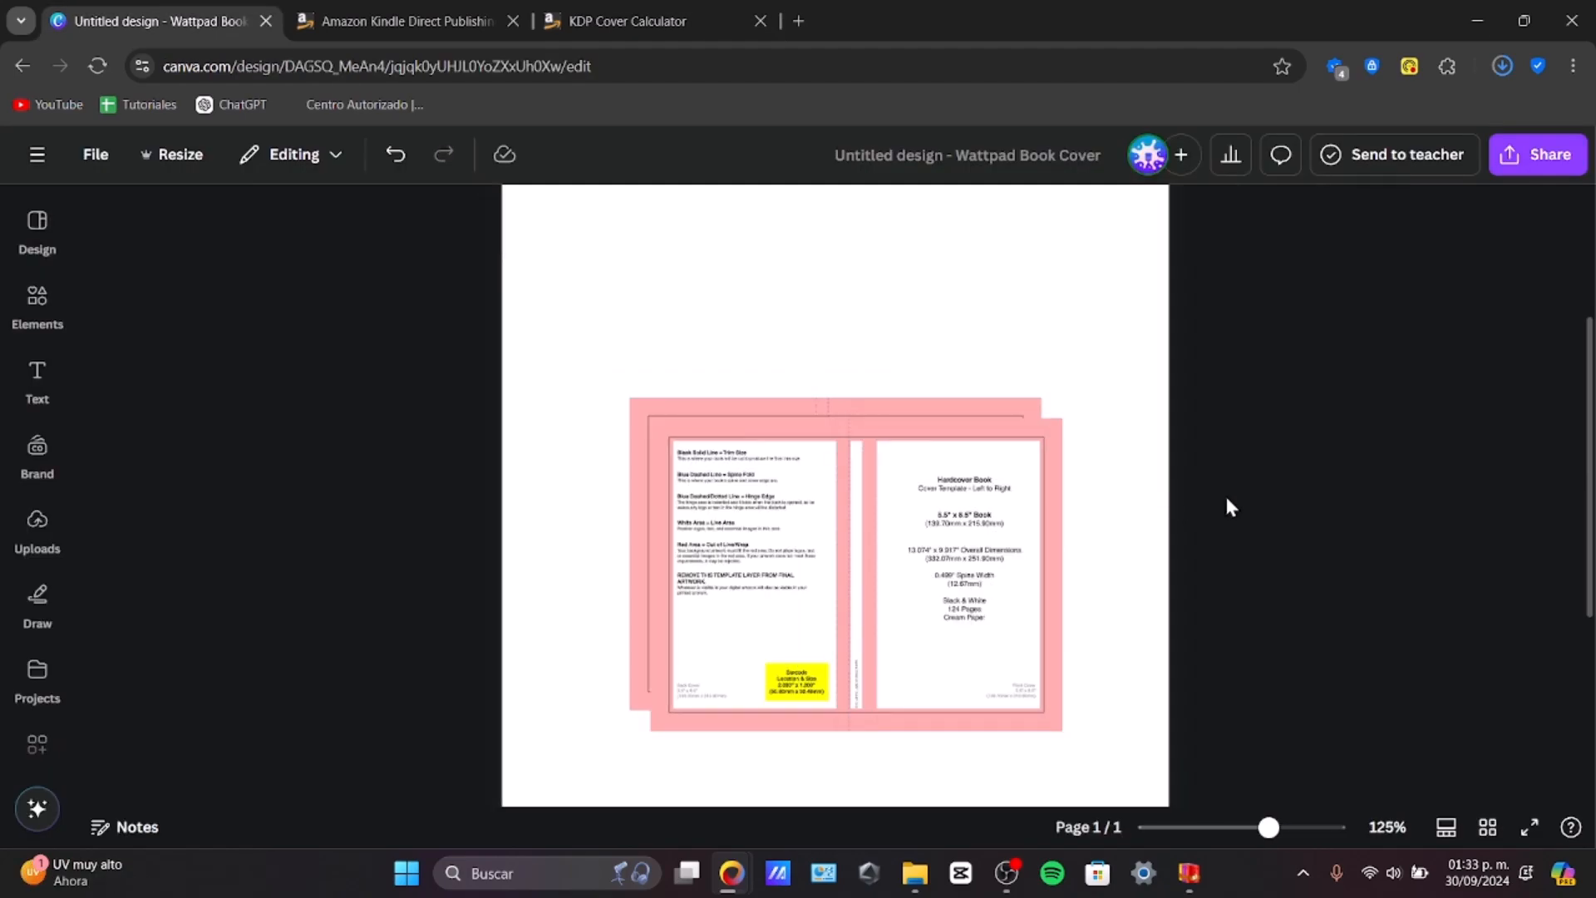
scroll(1055, 748, down, 2)
click(1055, 773)
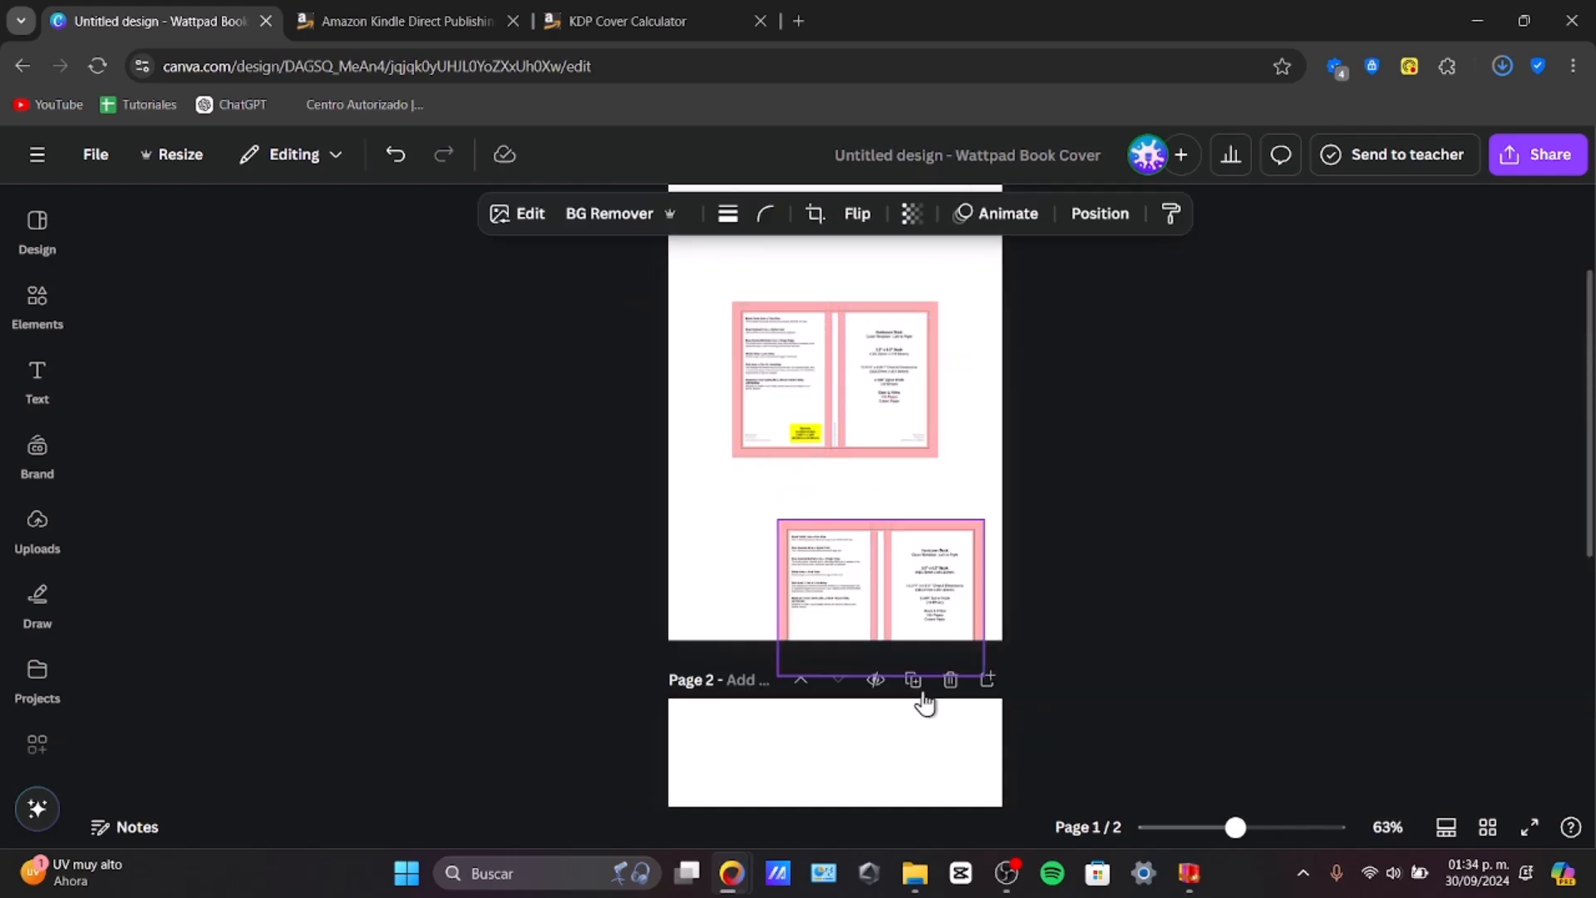
drag(923, 695, 889, 797)
Step: Reposition and enlarge the template on page 1 so its front cover half fills the whole page
scroll(961, 614, up, 3)
scroll(958, 582, down, 8)
scroll(965, 482, up, 8)
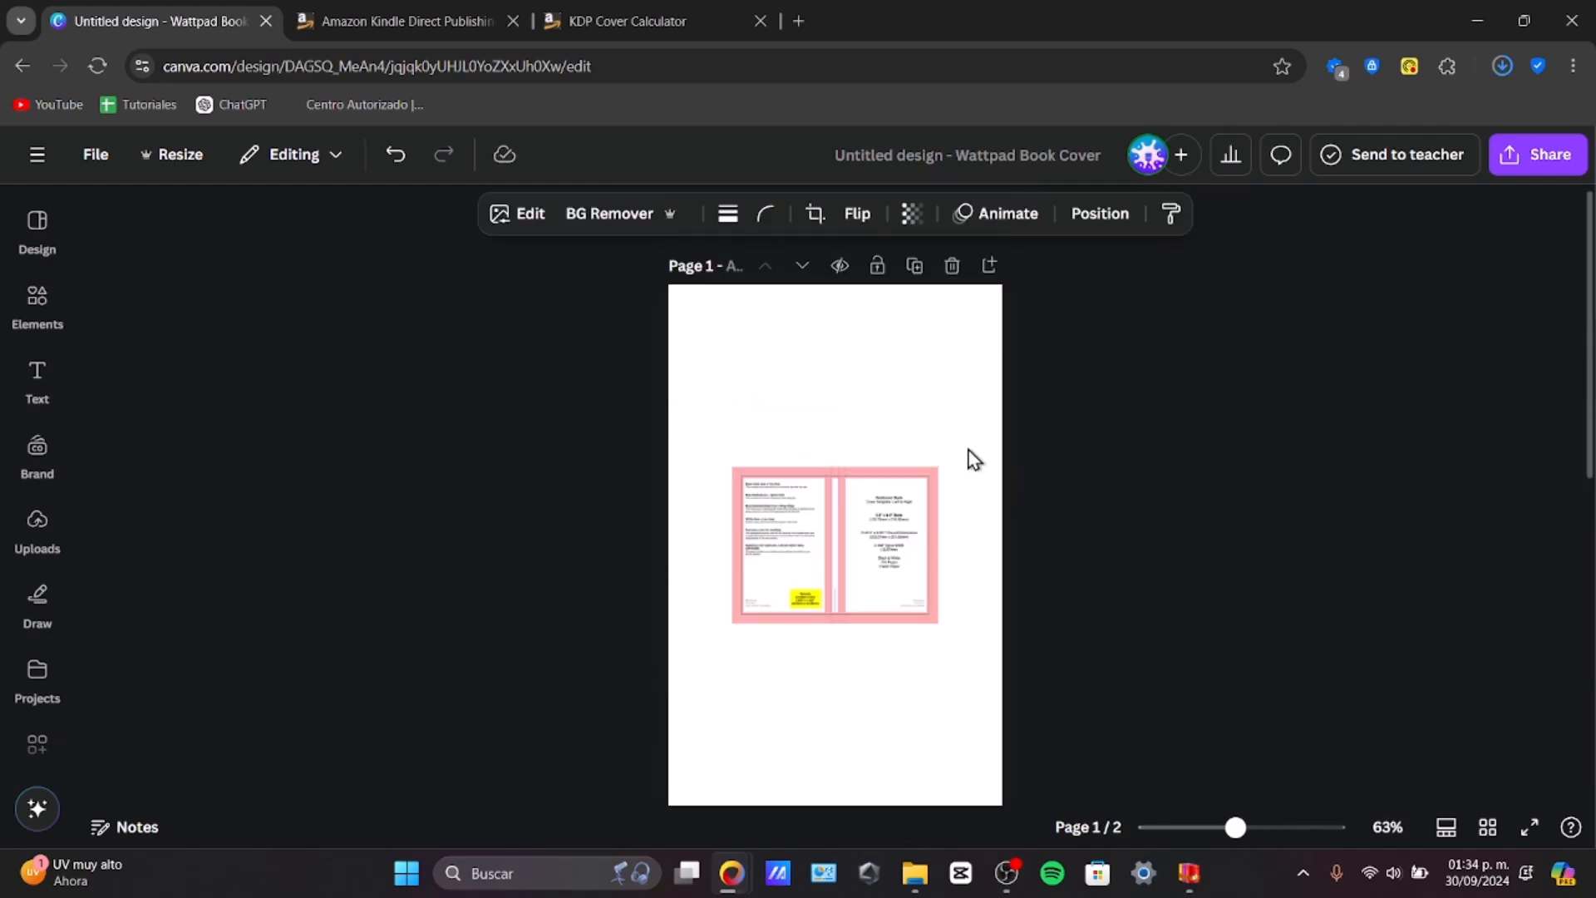
scroll(975, 459, down, 8)
drag(895, 324, 889, 512)
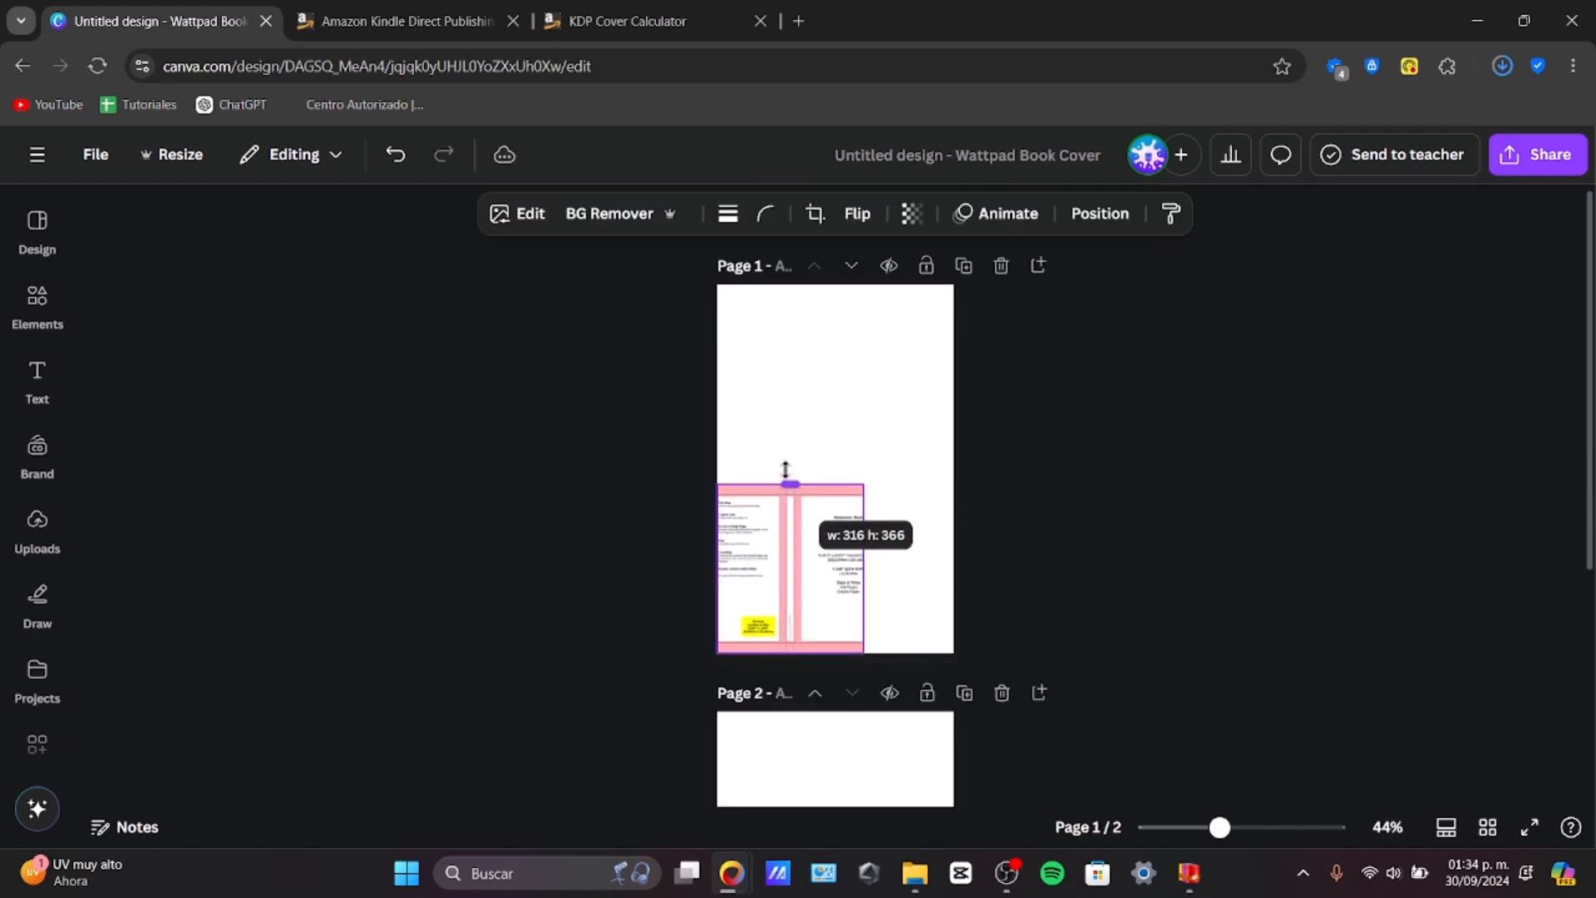
drag(788, 466, 790, 282)
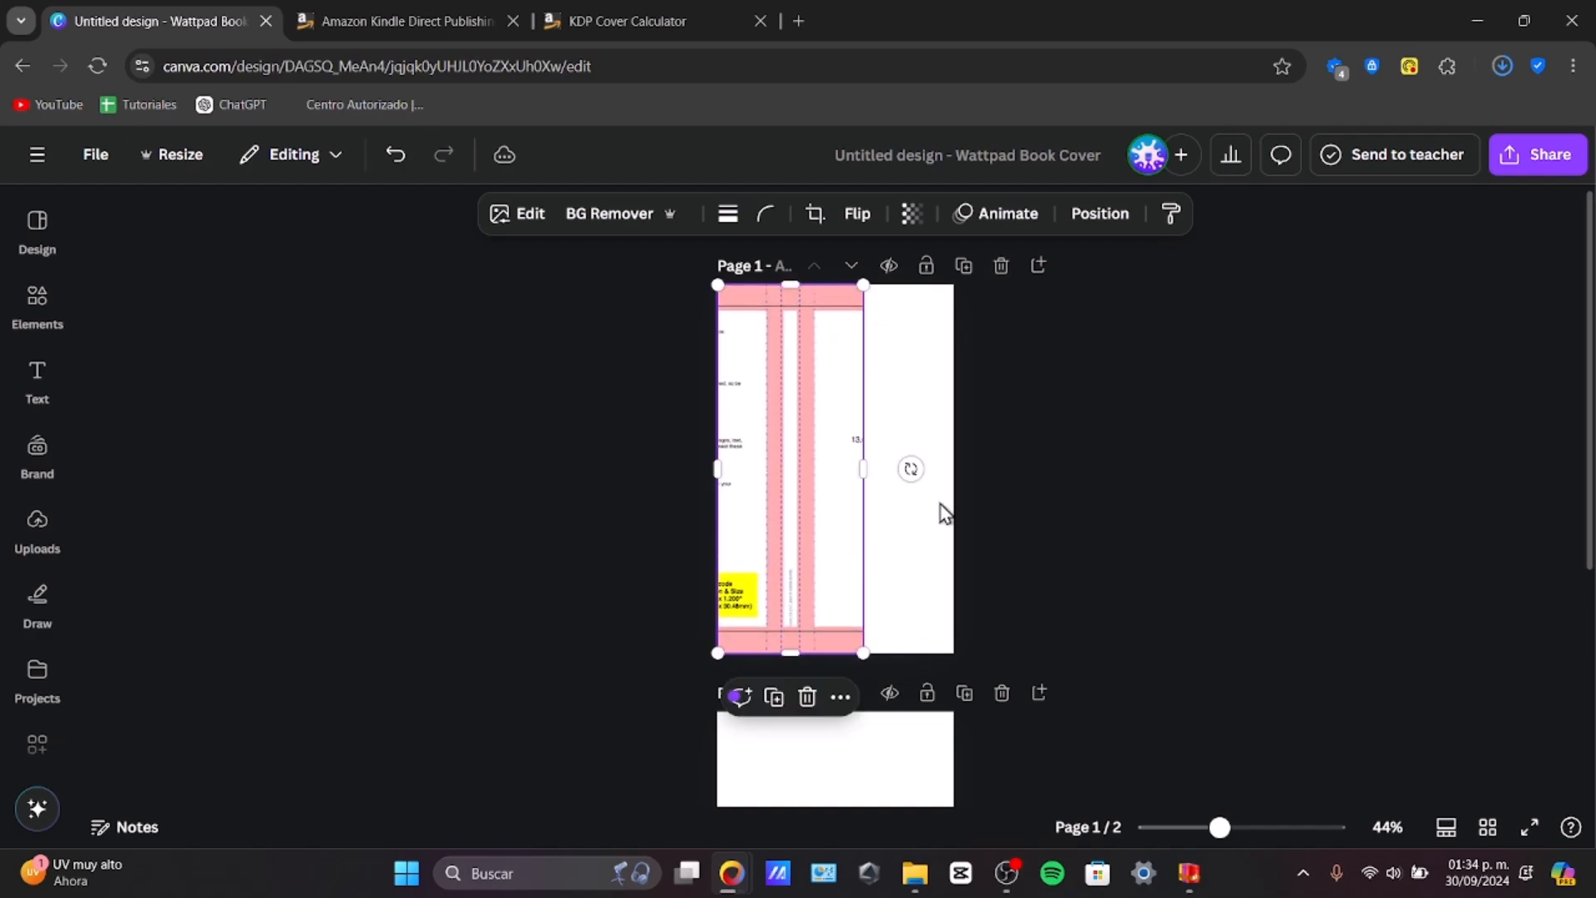
drag(864, 470, 953, 467)
Step: Enlarge the template on page 2 so its back cover half fills the whole page
scroll(1030, 504, down, 3)
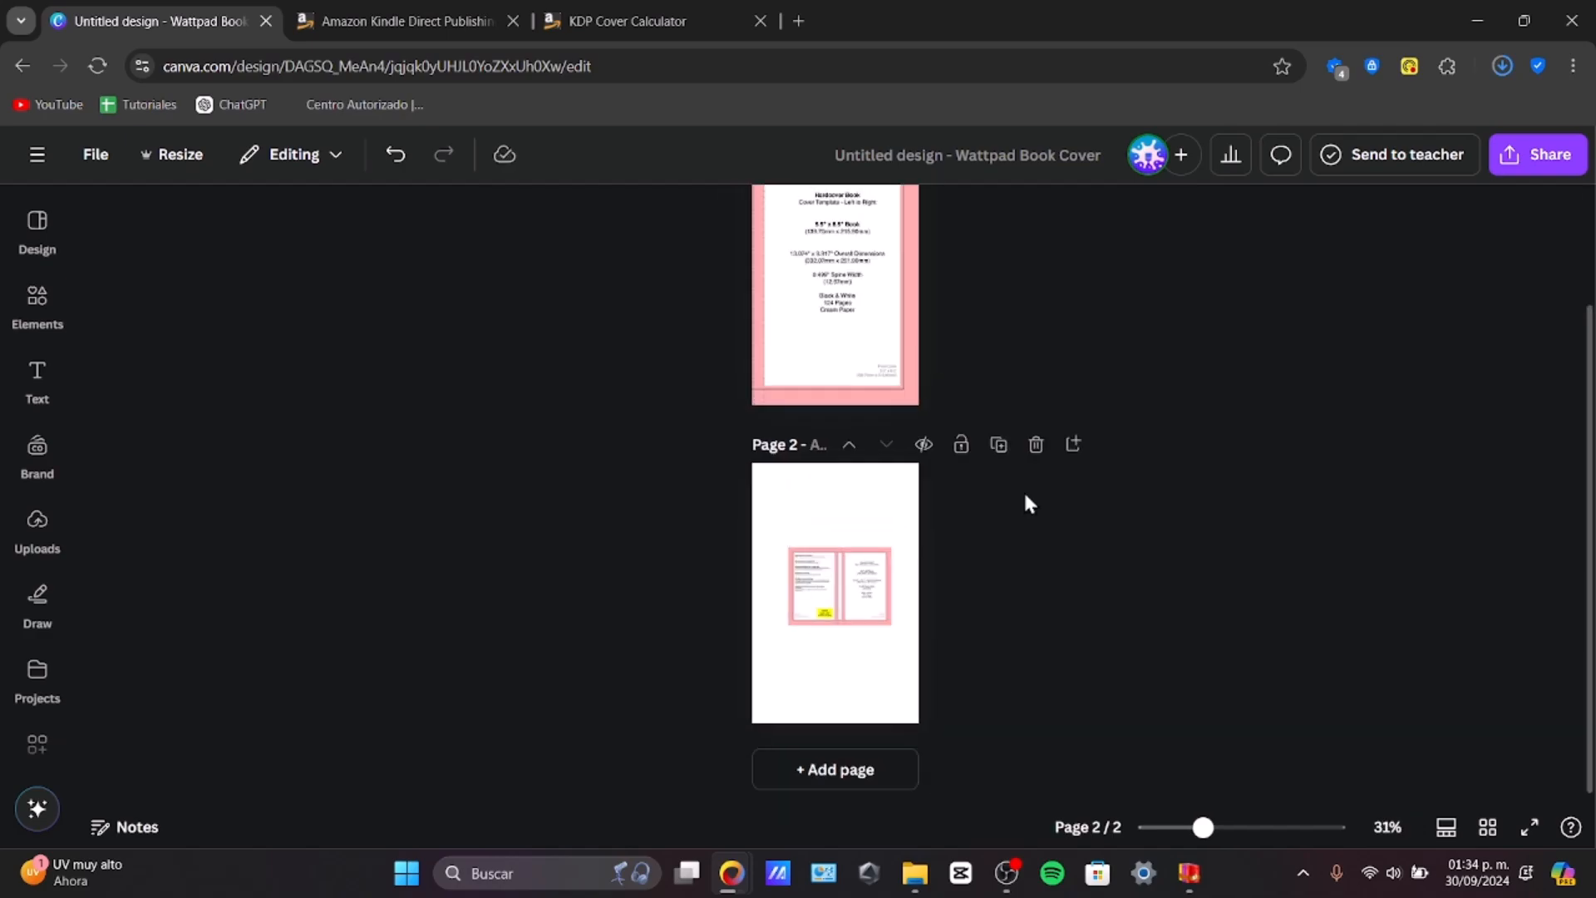
scroll(1029, 503, up, 2)
click(877, 732)
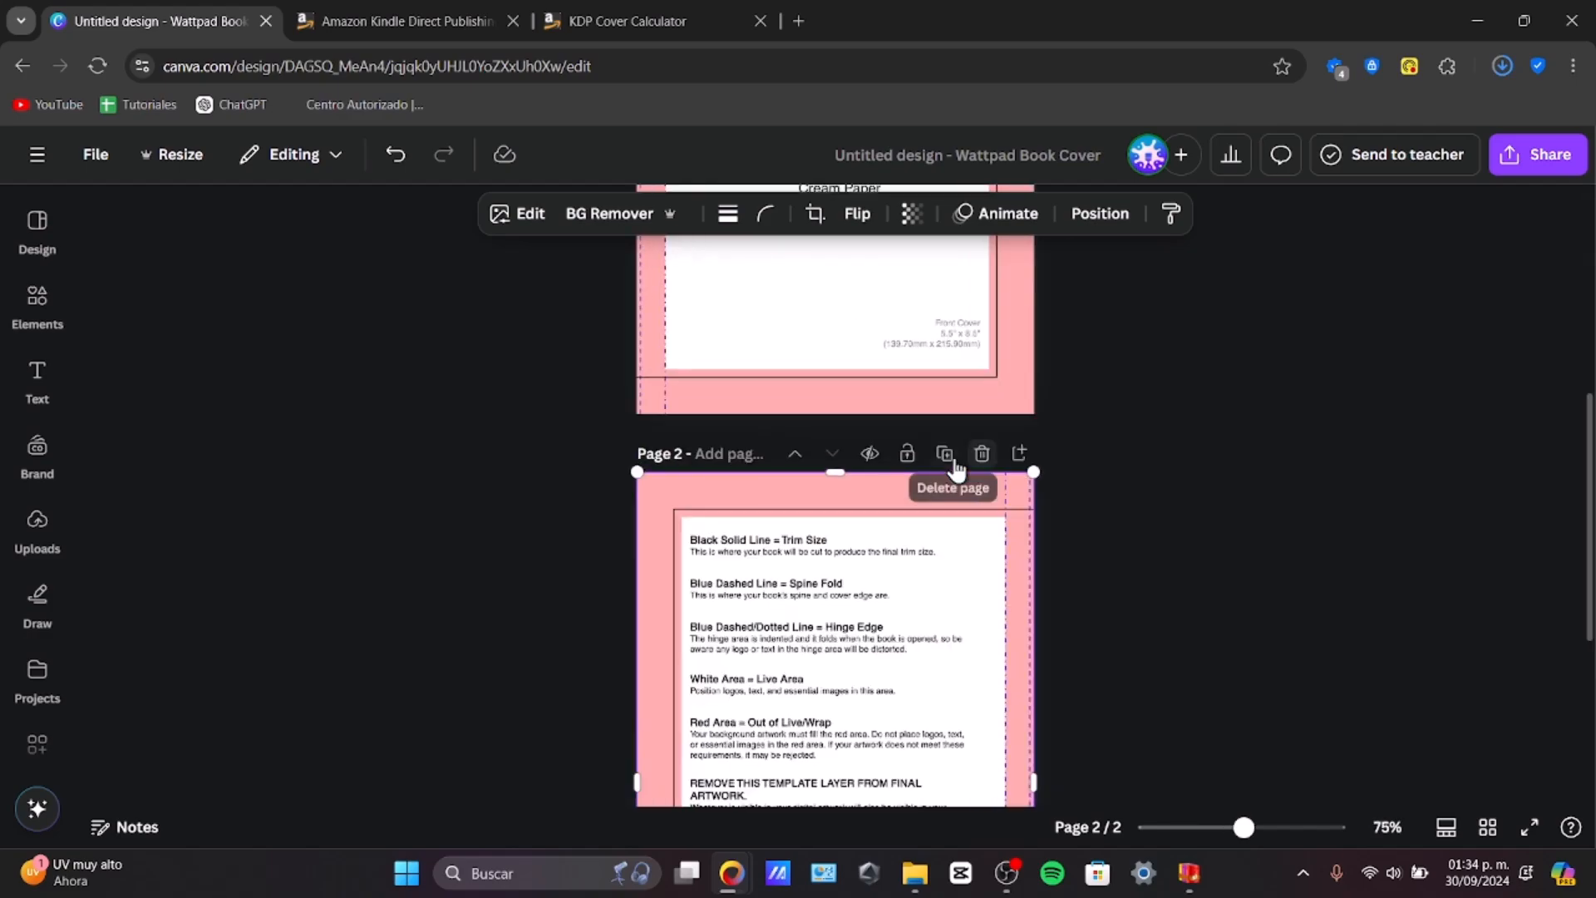
scroll(961, 469, down, 4)
scroll(960, 470, down, 5)
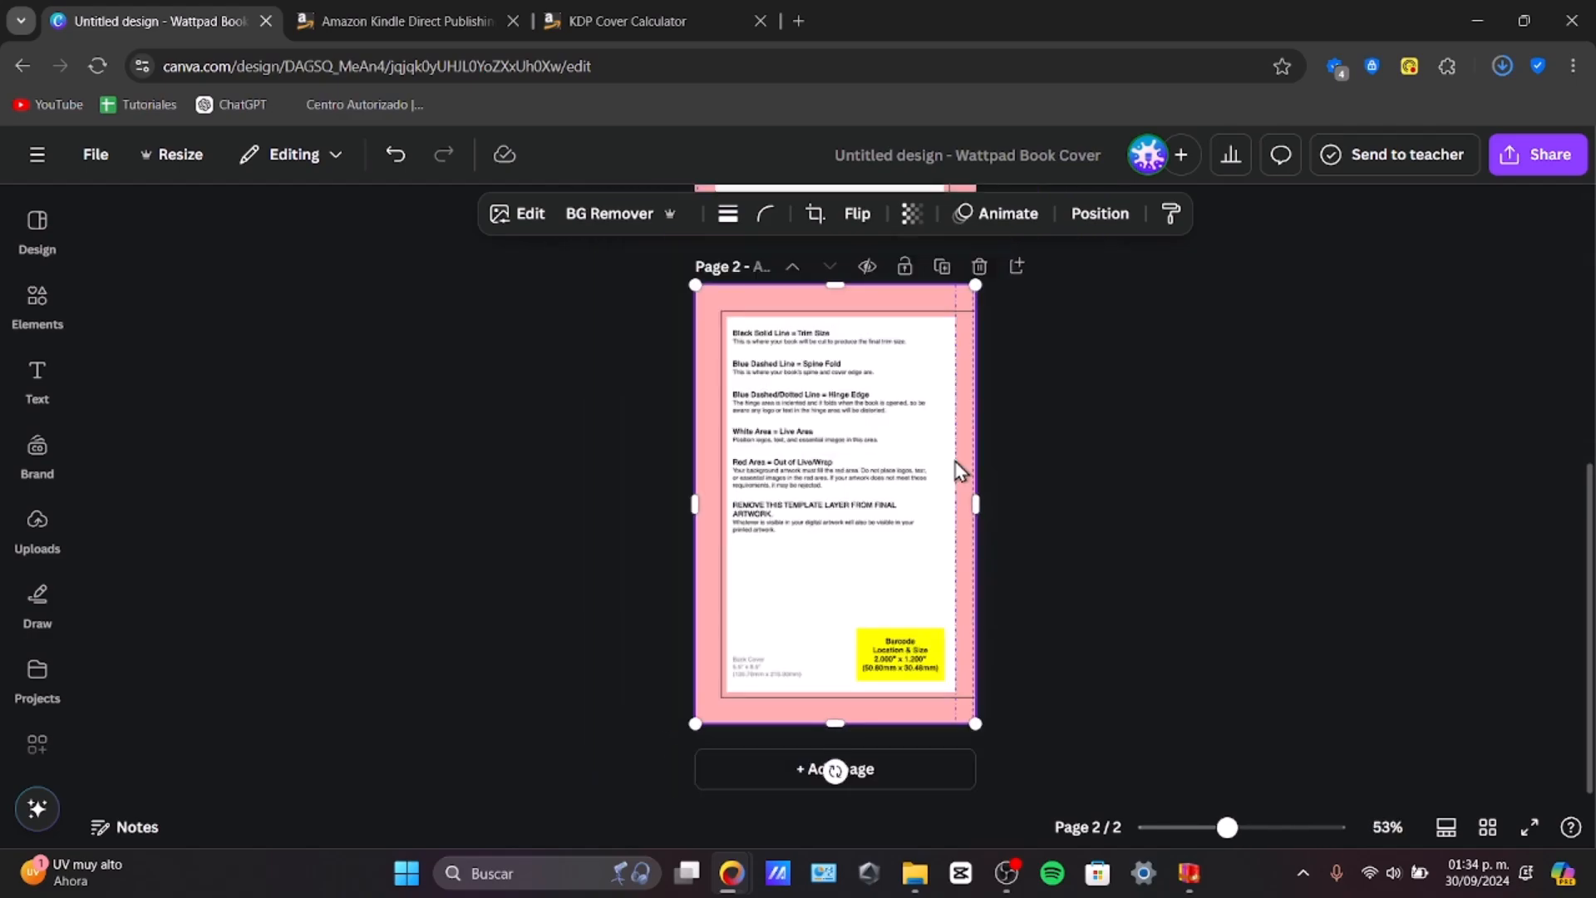
scroll(968, 462, up, 4)
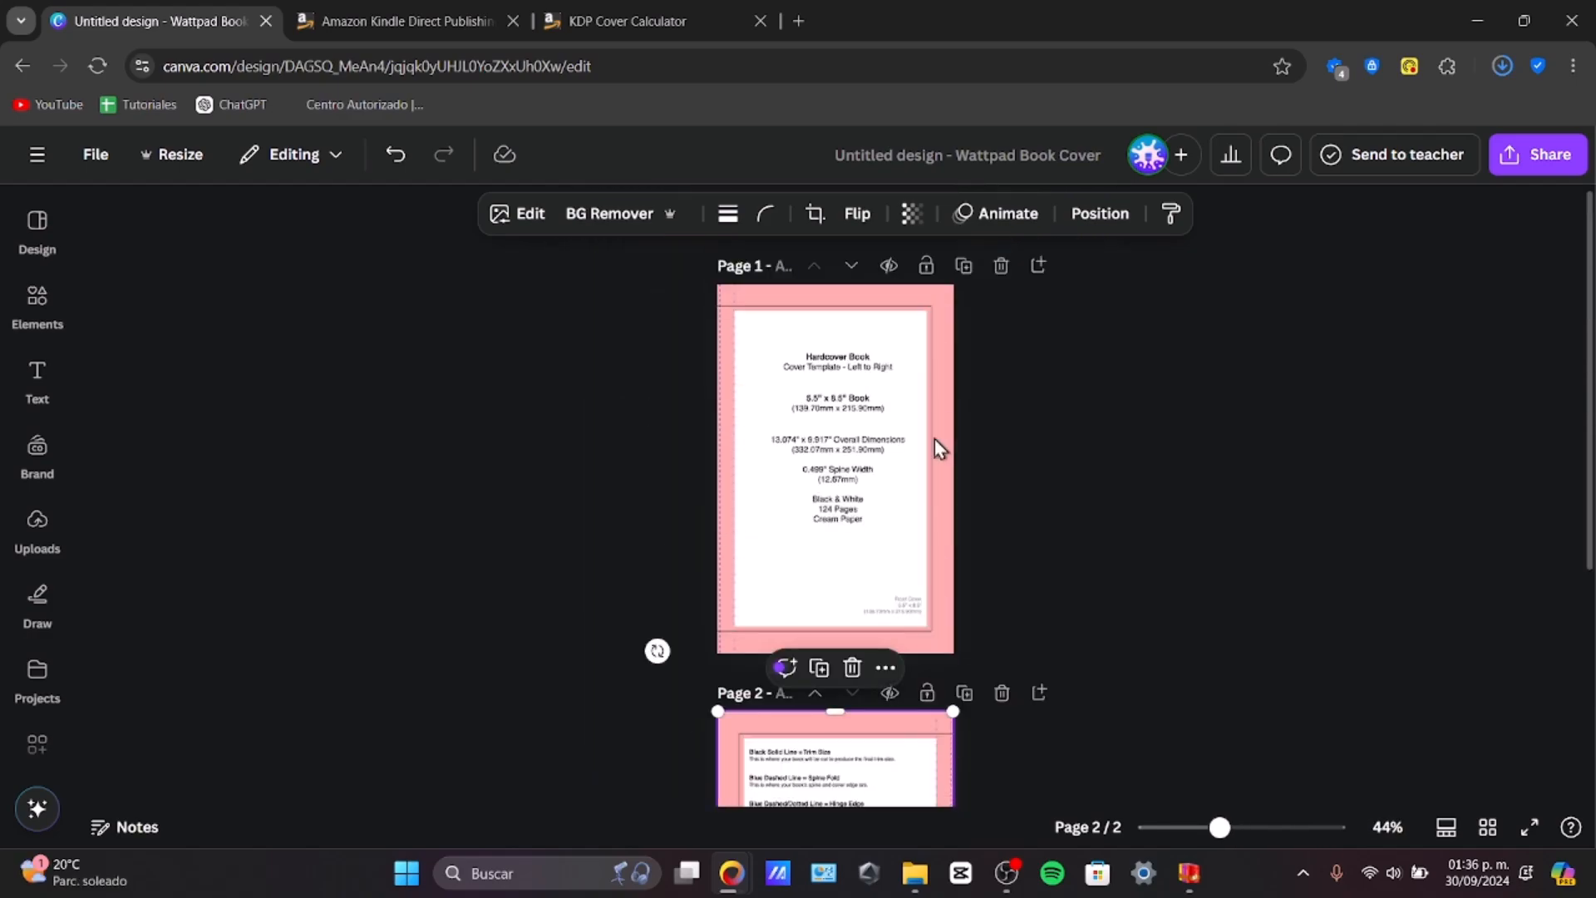
Step: Examine the red out-of-live areas and margins of the front and back cover templates on both pages
click(941, 558)
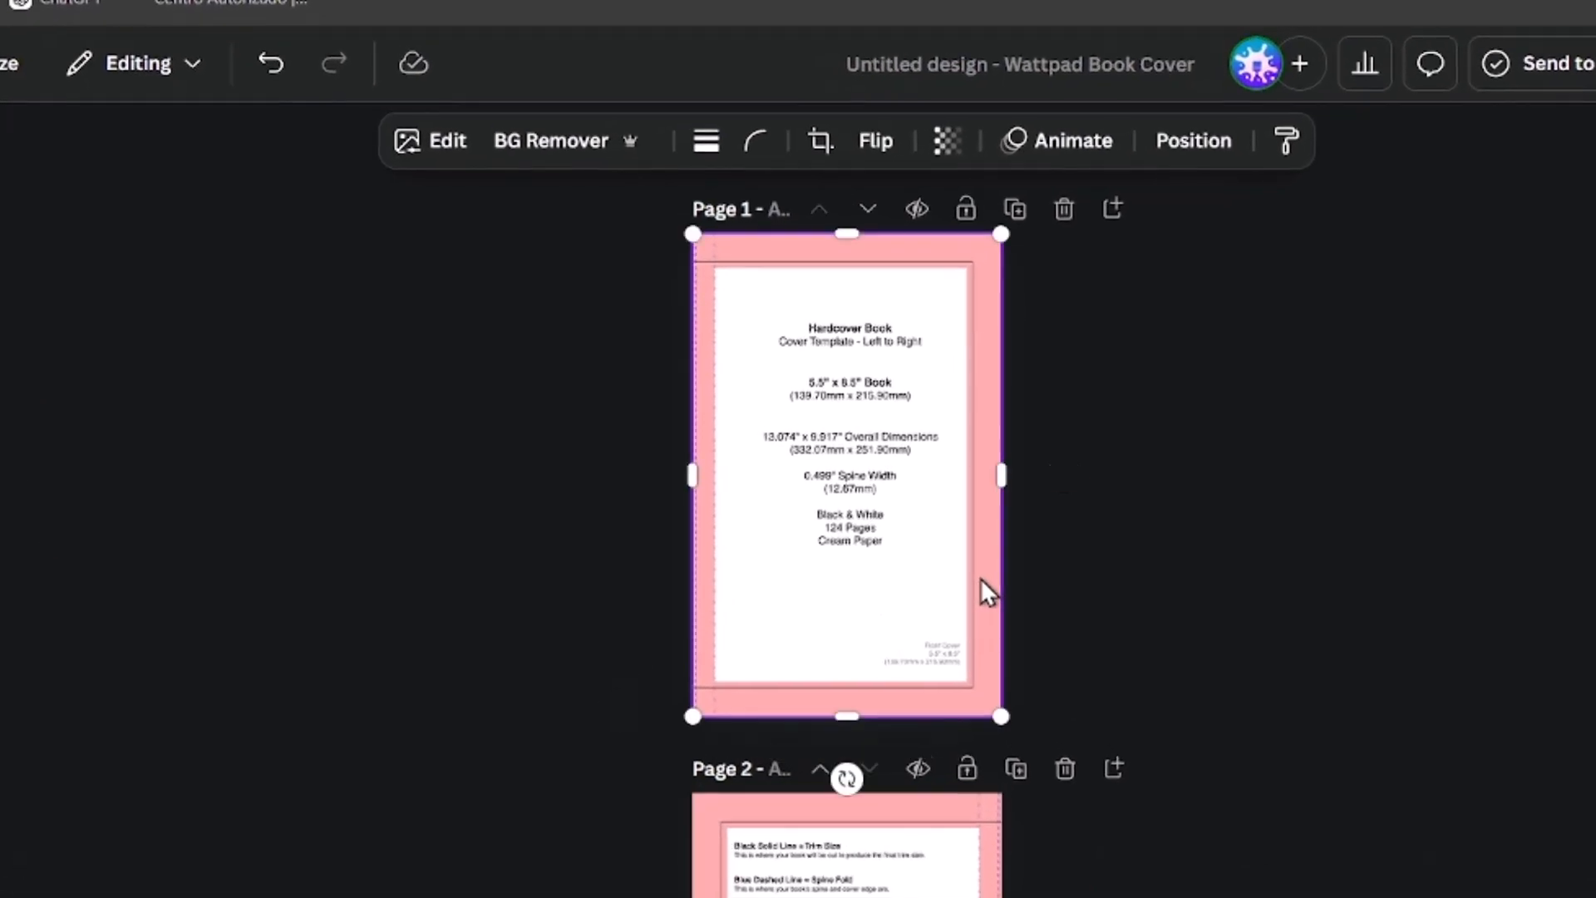
scroll(943, 565, down, 4)
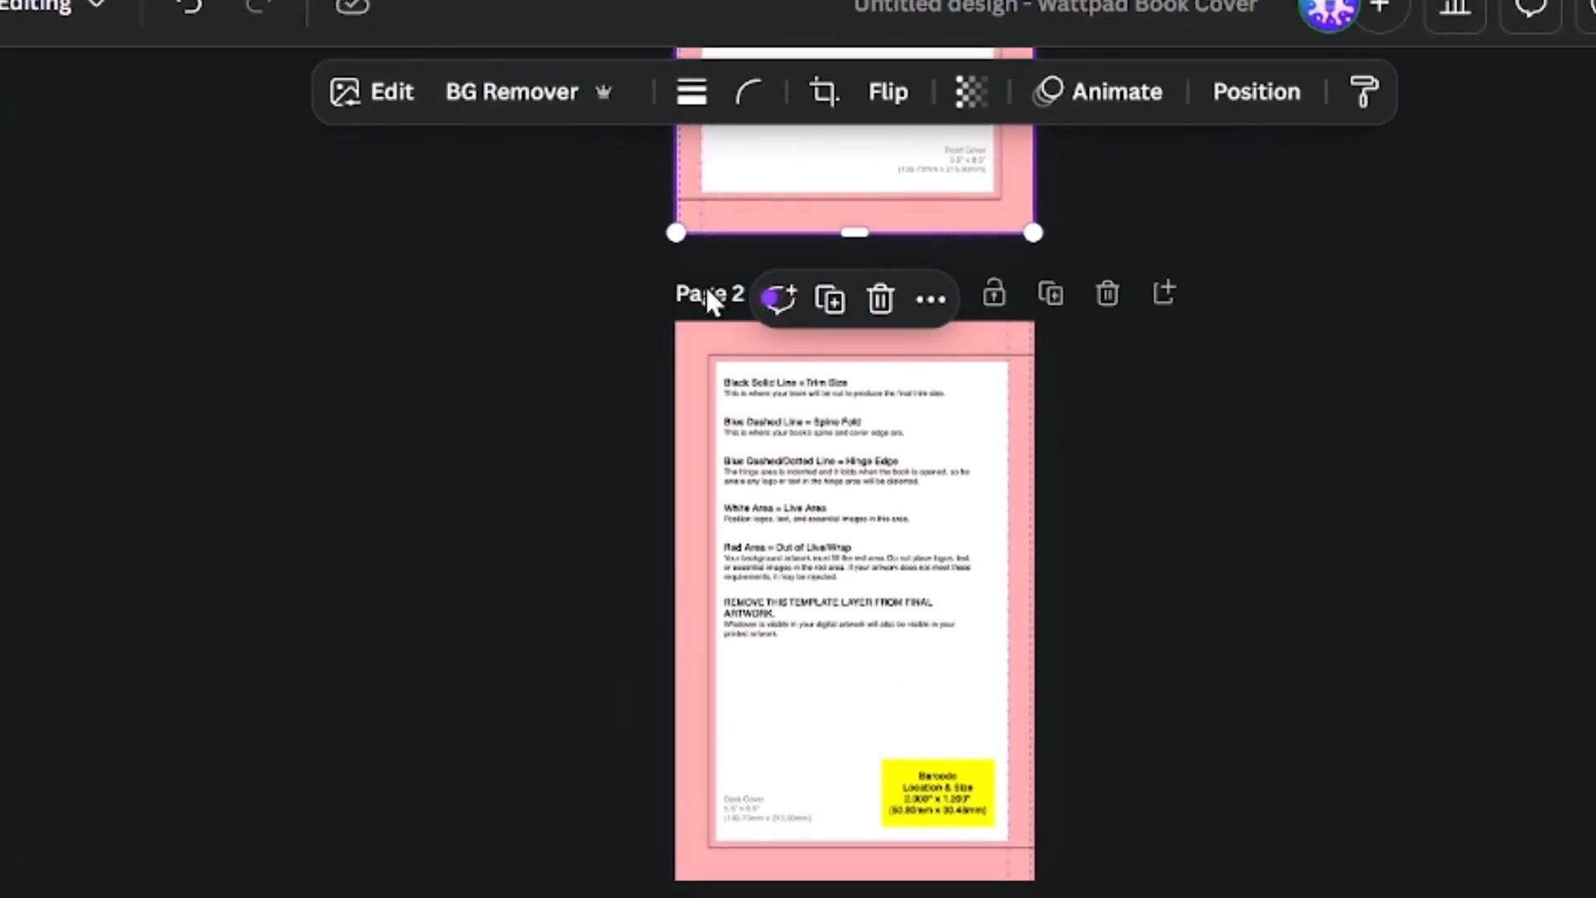
click(689, 343)
click(1121, 833)
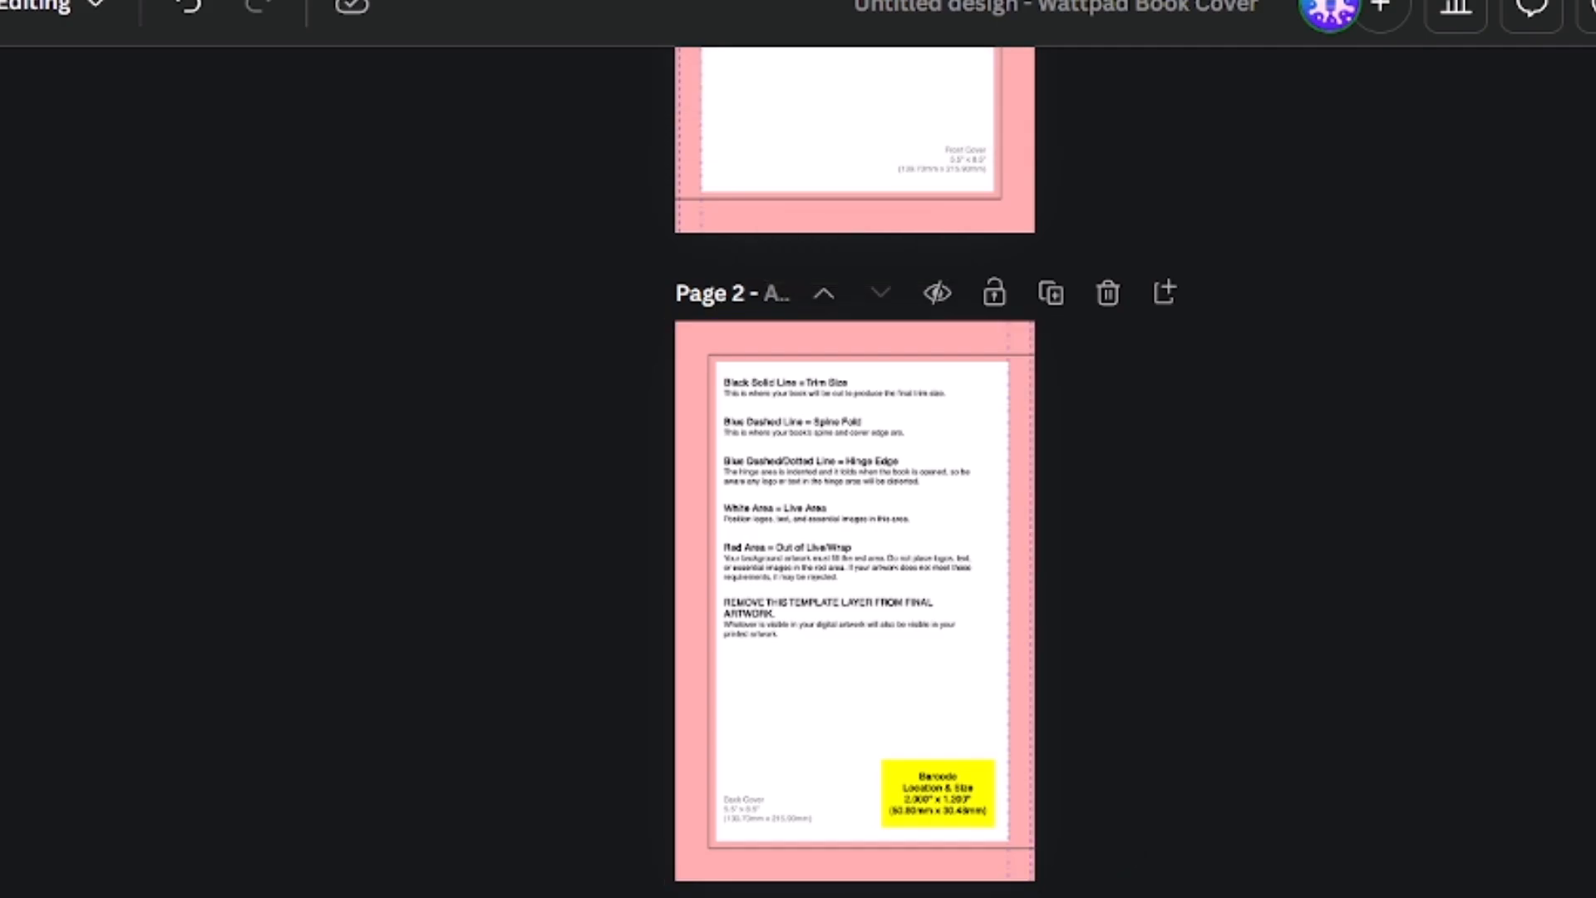
scroll(1041, 454, up, 5)
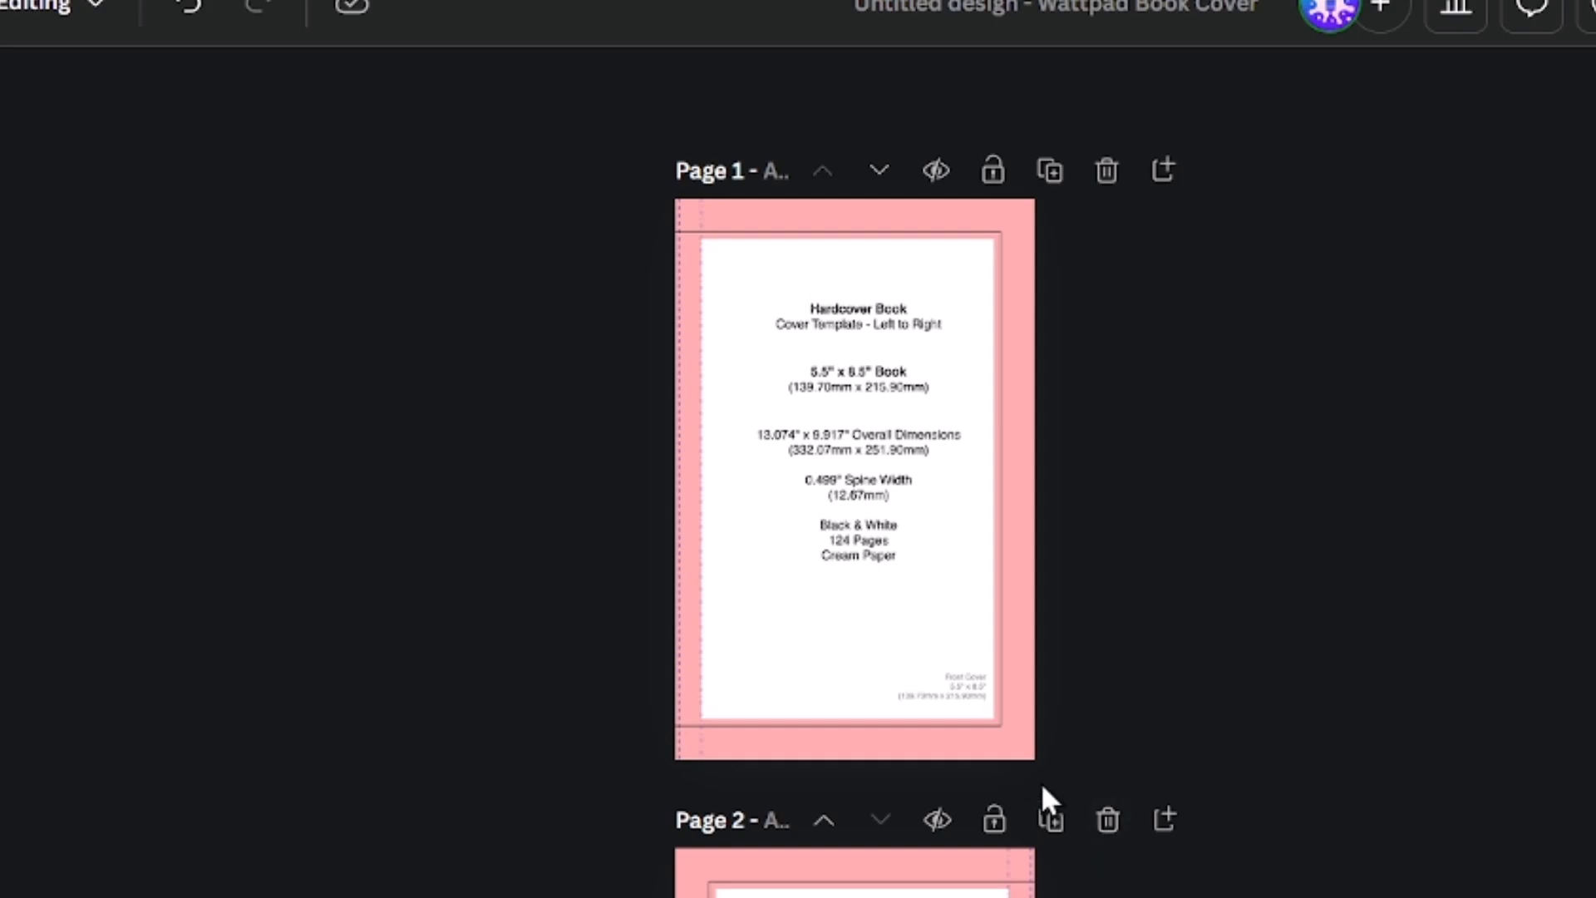
scroll(1011, 762, up, 5)
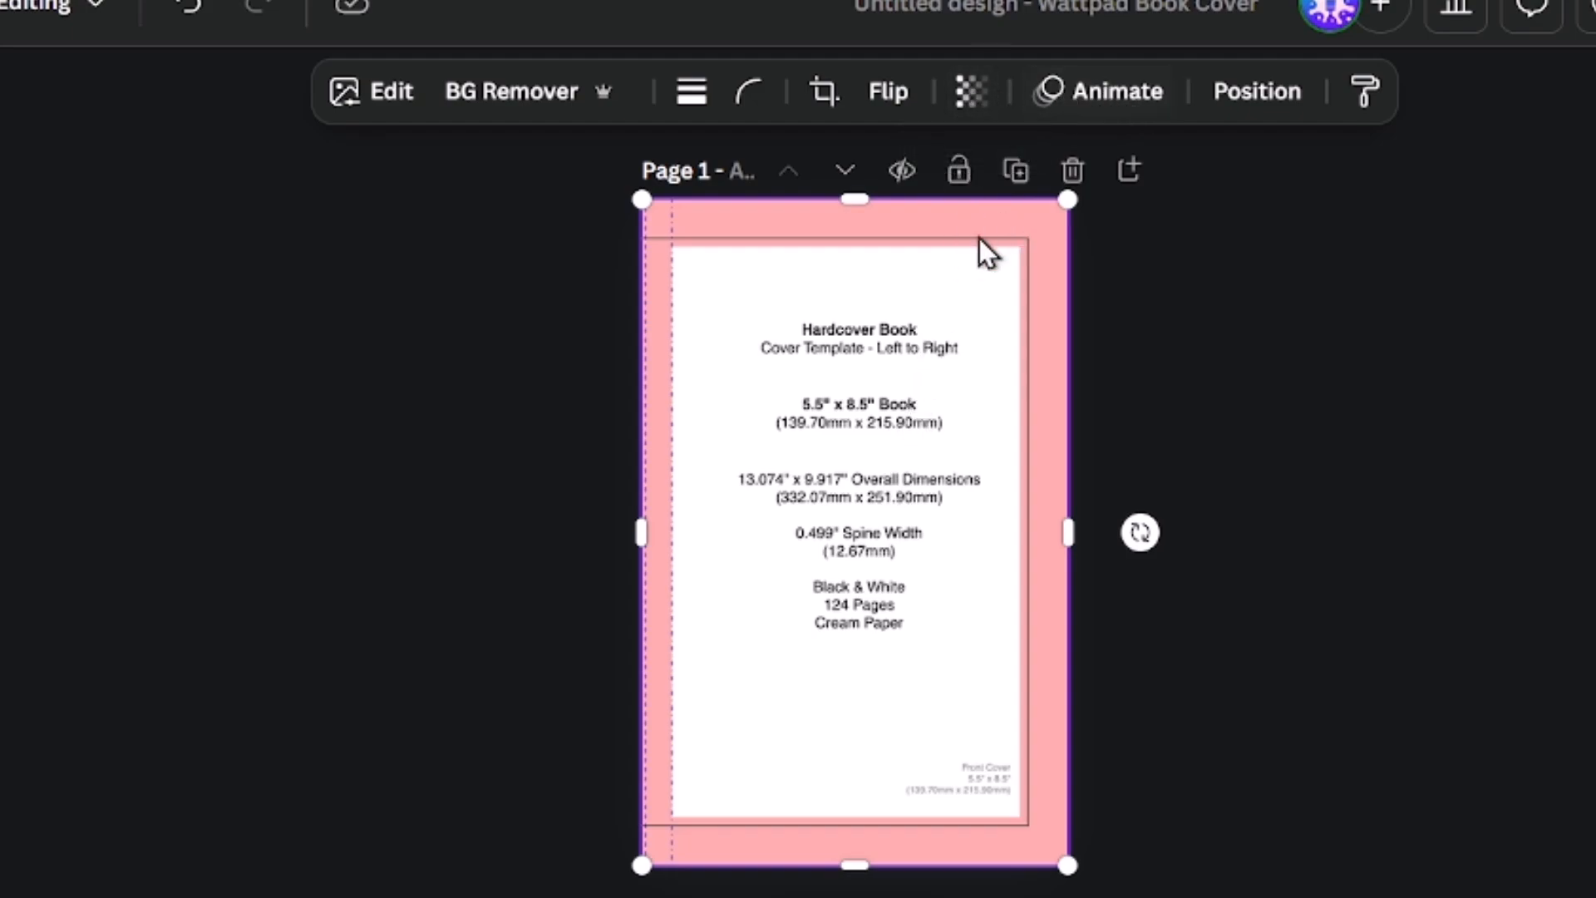
Step: Make the cover template on page 1 semi-transparent and lock it in place
click(972, 92)
drag(1044, 222, 934, 241)
right_click(934, 242)
mouse_move(1119, 723)
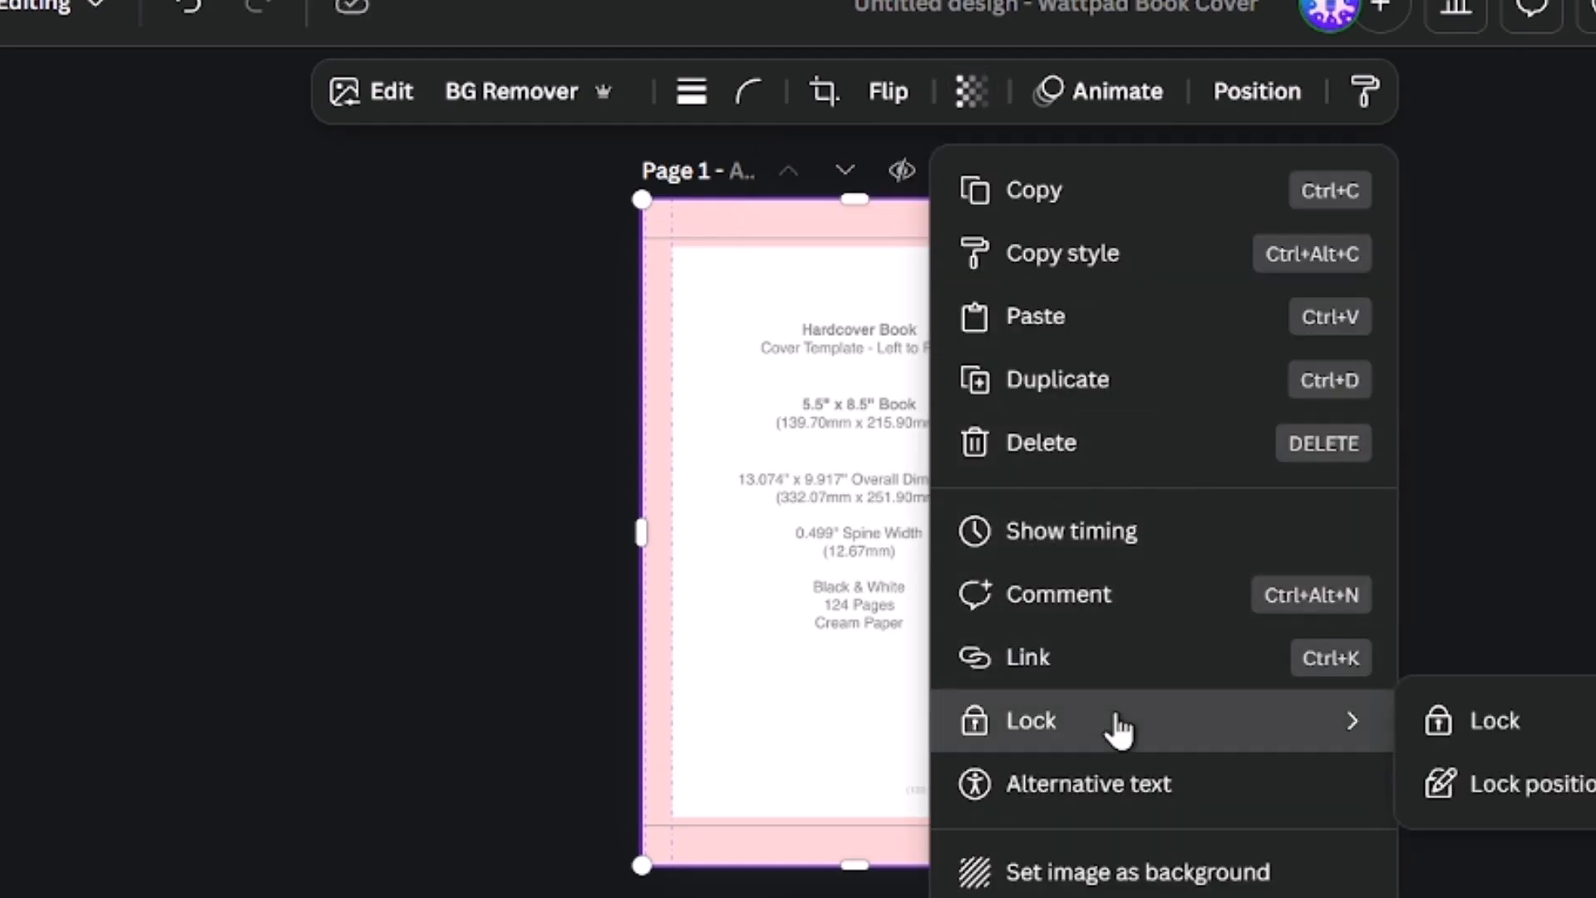
click(1488, 731)
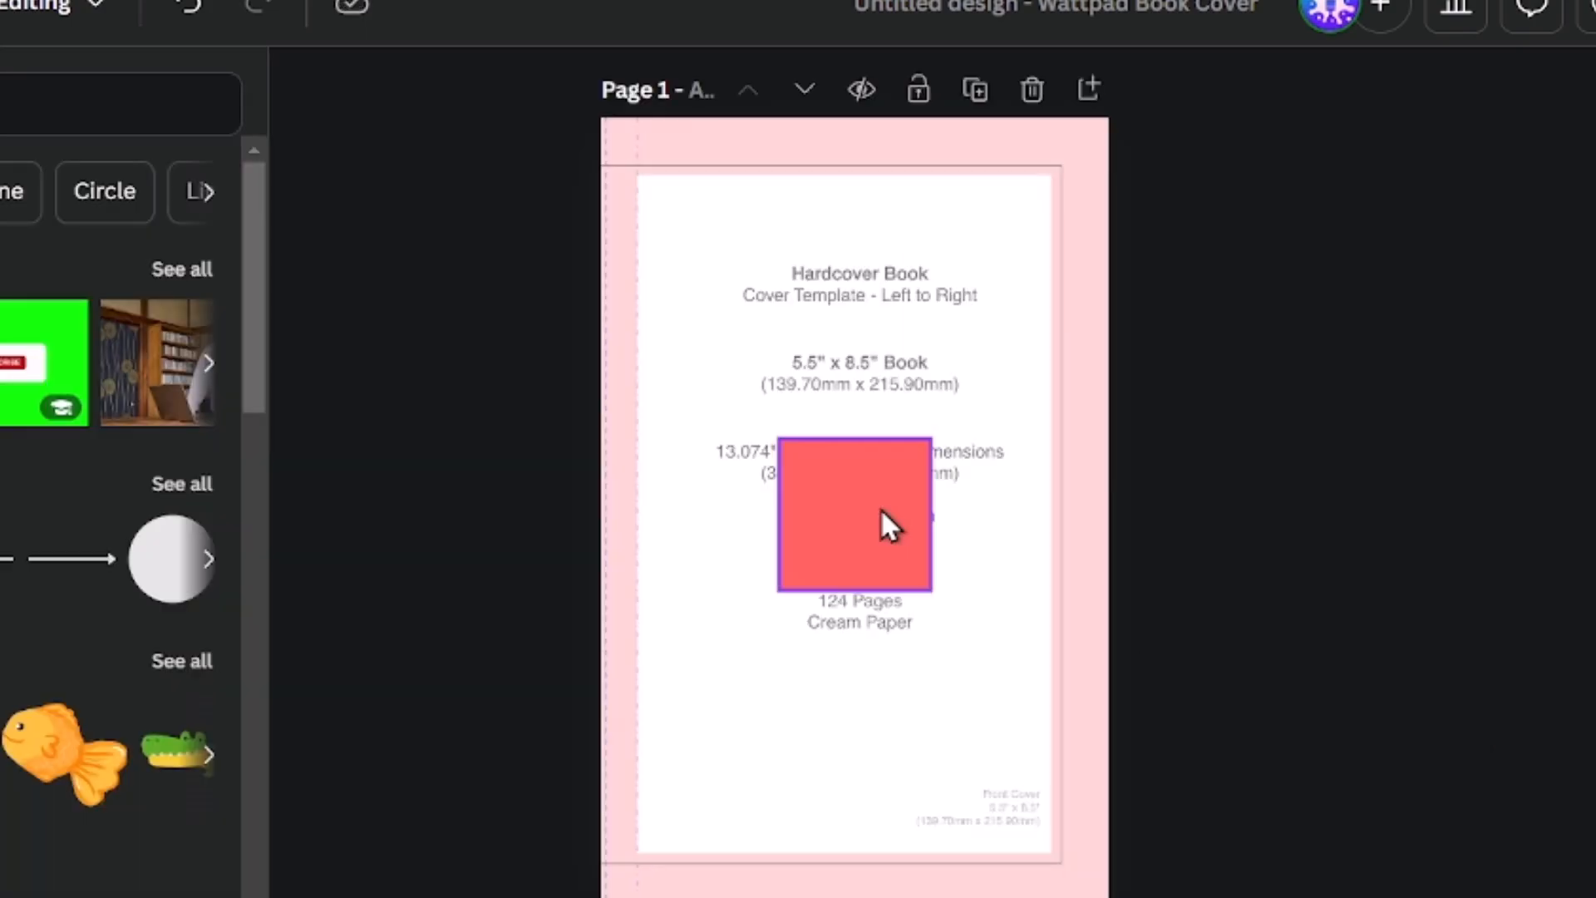
Step: Align the red square with the edge of page 1 and enlarge it until it covers the whole page
drag(882, 510, 706, 821)
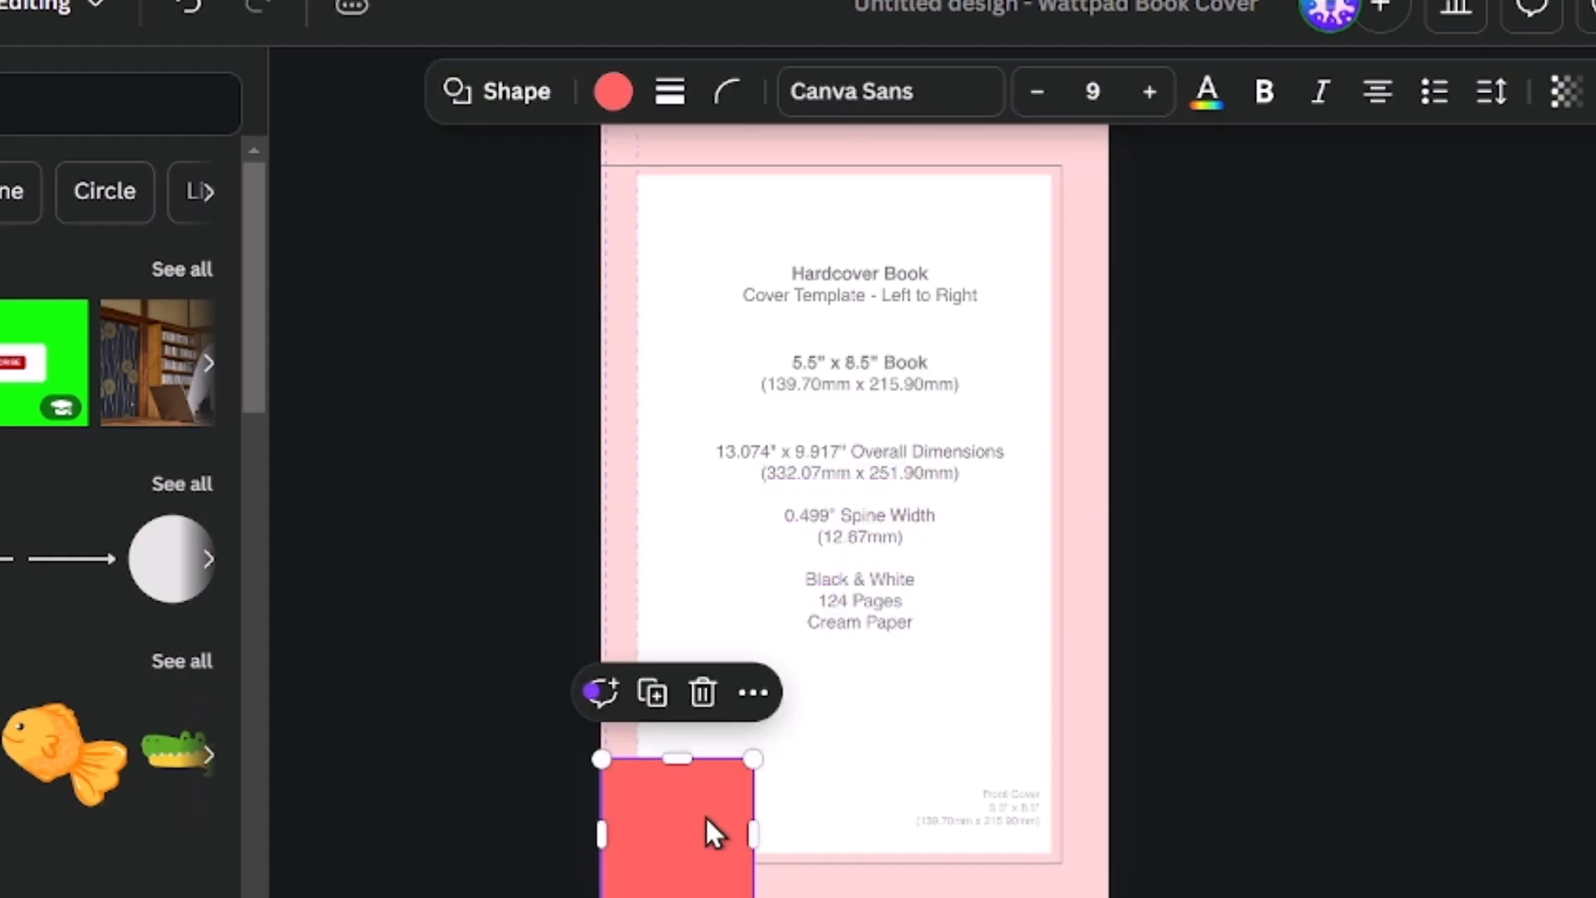
drag(752, 759, 870, 510)
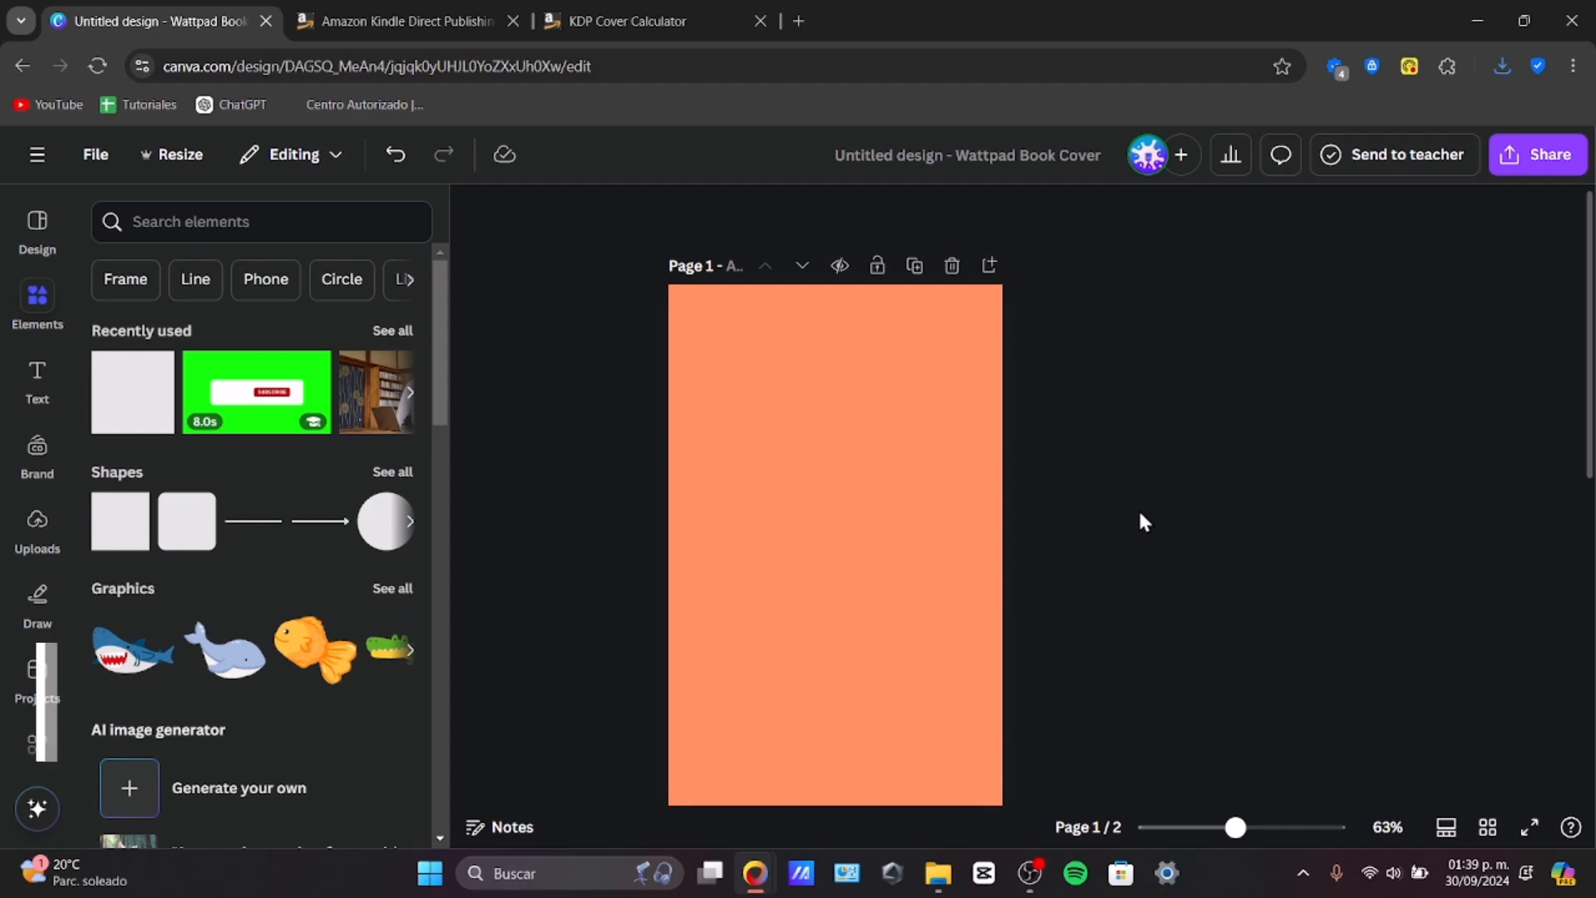
key(ctrl+plus)
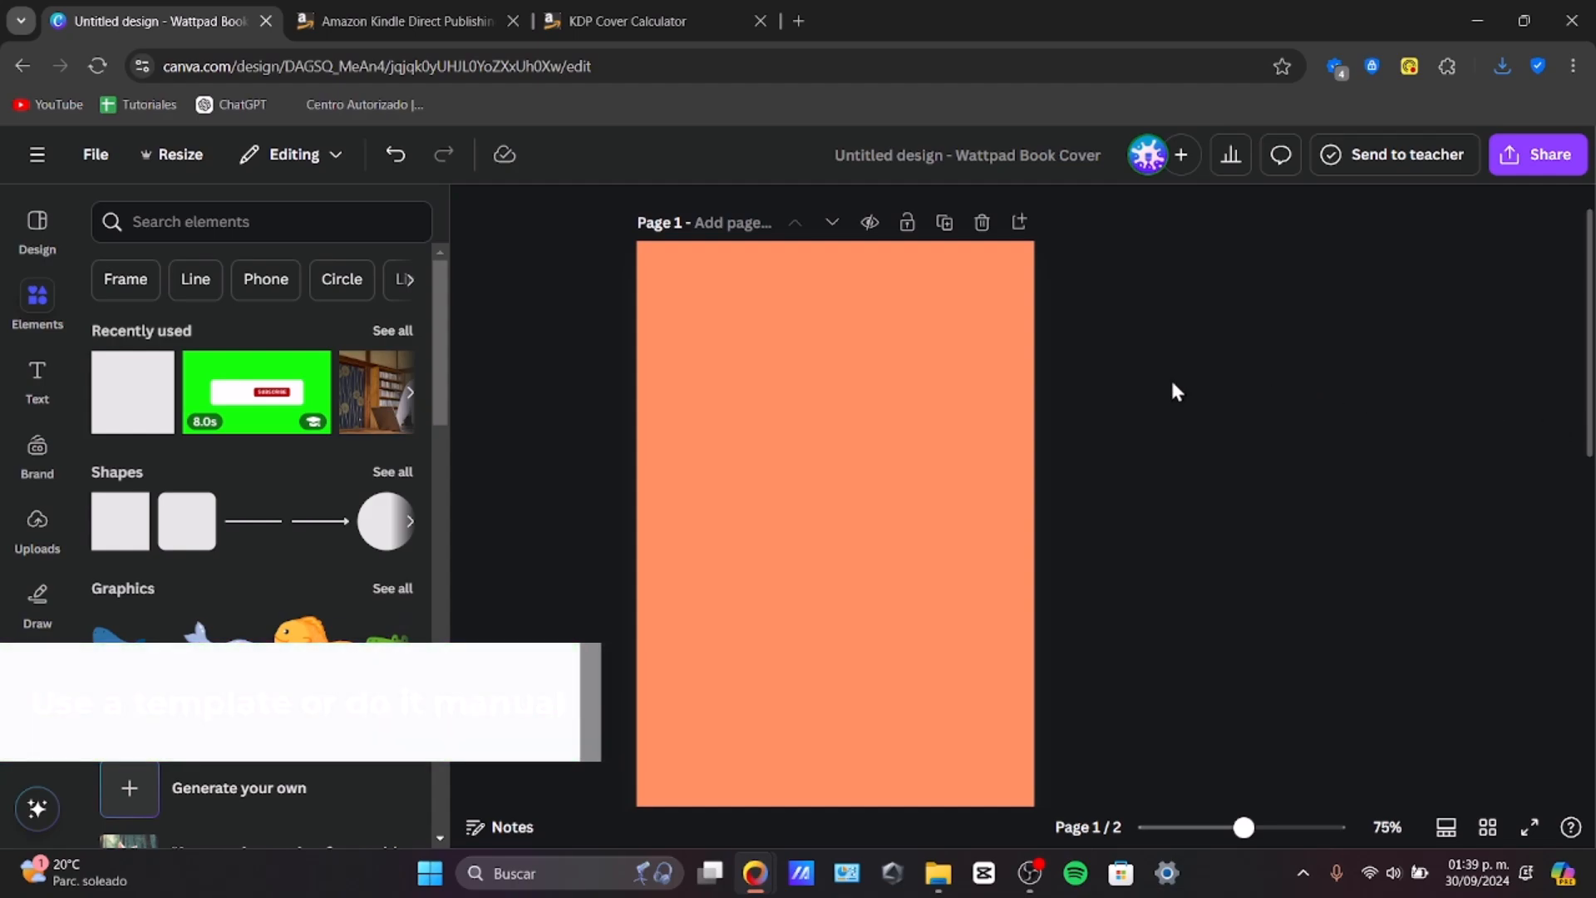
Step: Apply the "Blue Modern Cartoon Illustrative Night Lights Story Wattpad Ebook Cover" design template to page 1
click(33, 227)
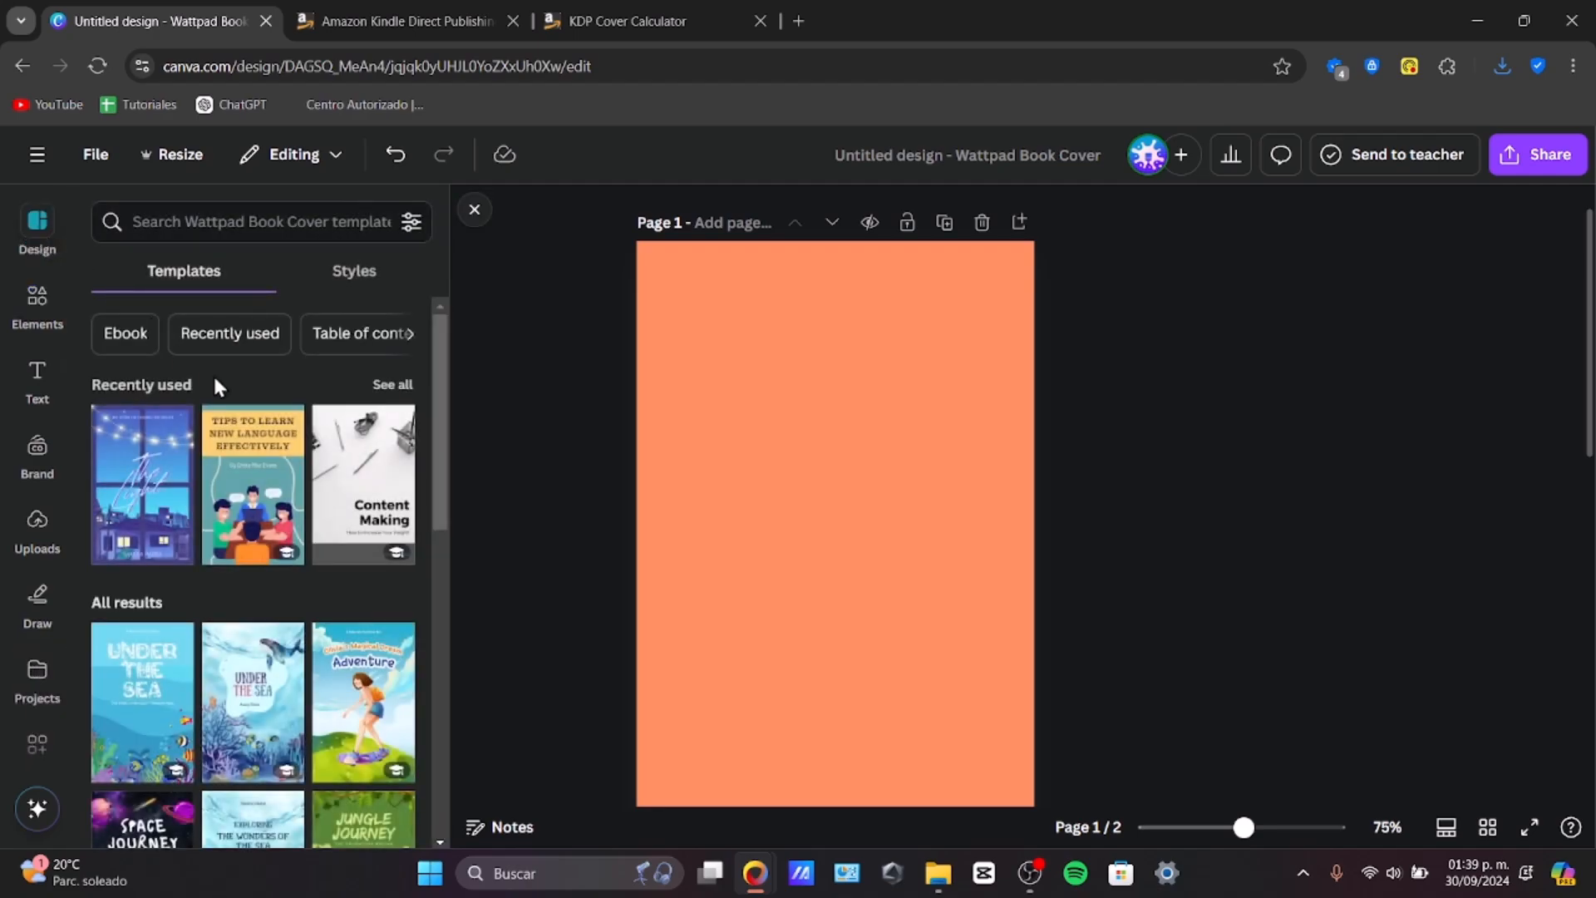
scroll(233, 424, down, 4)
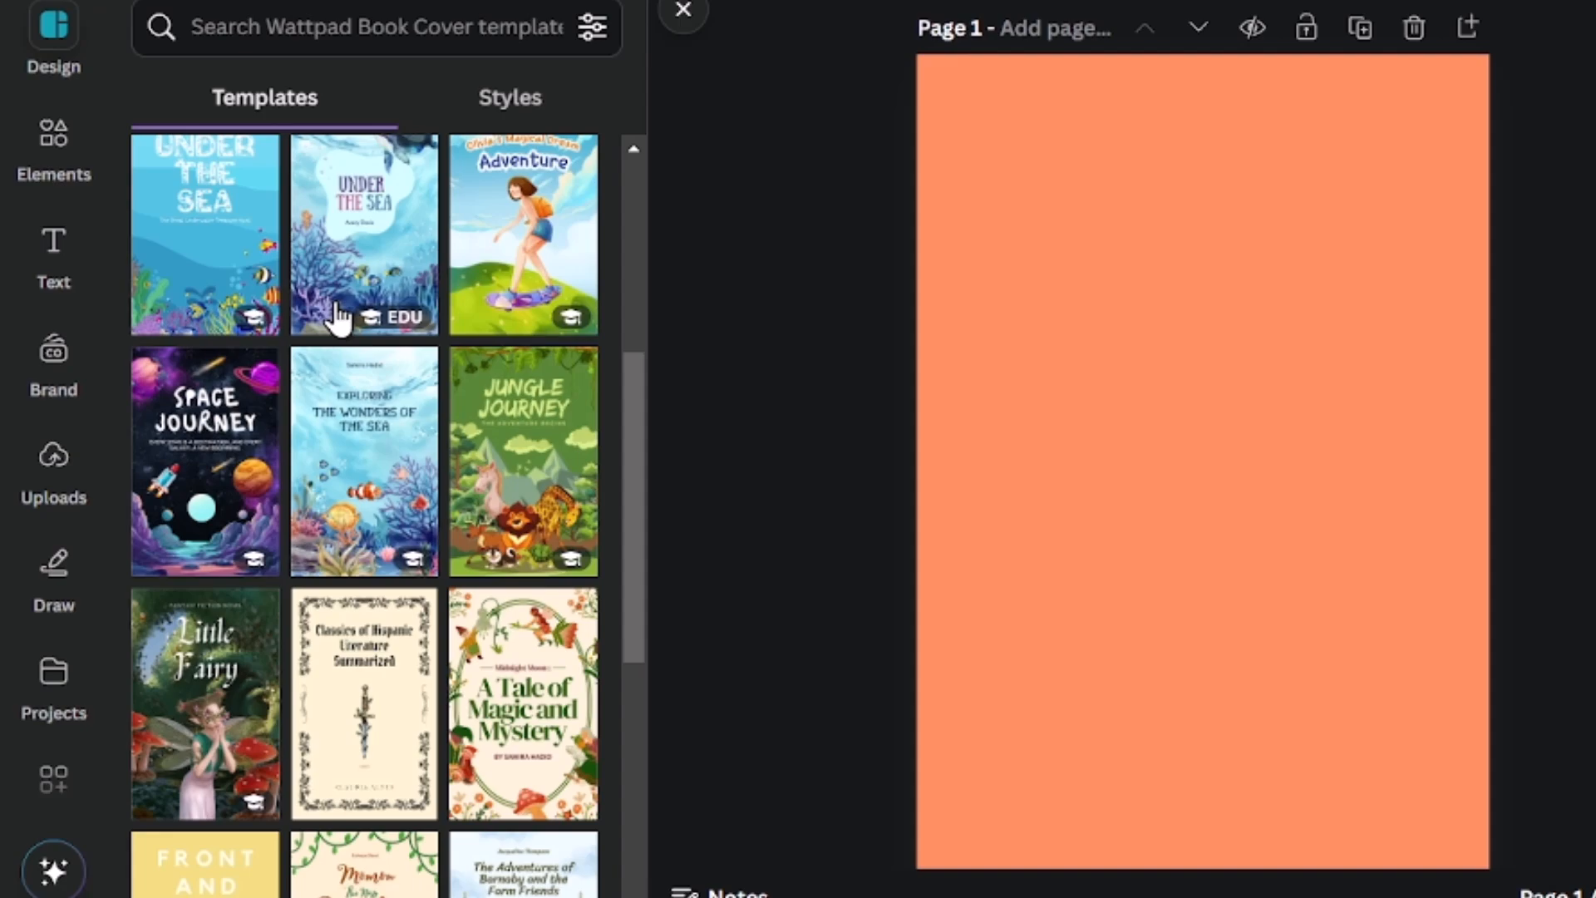
click(210, 374)
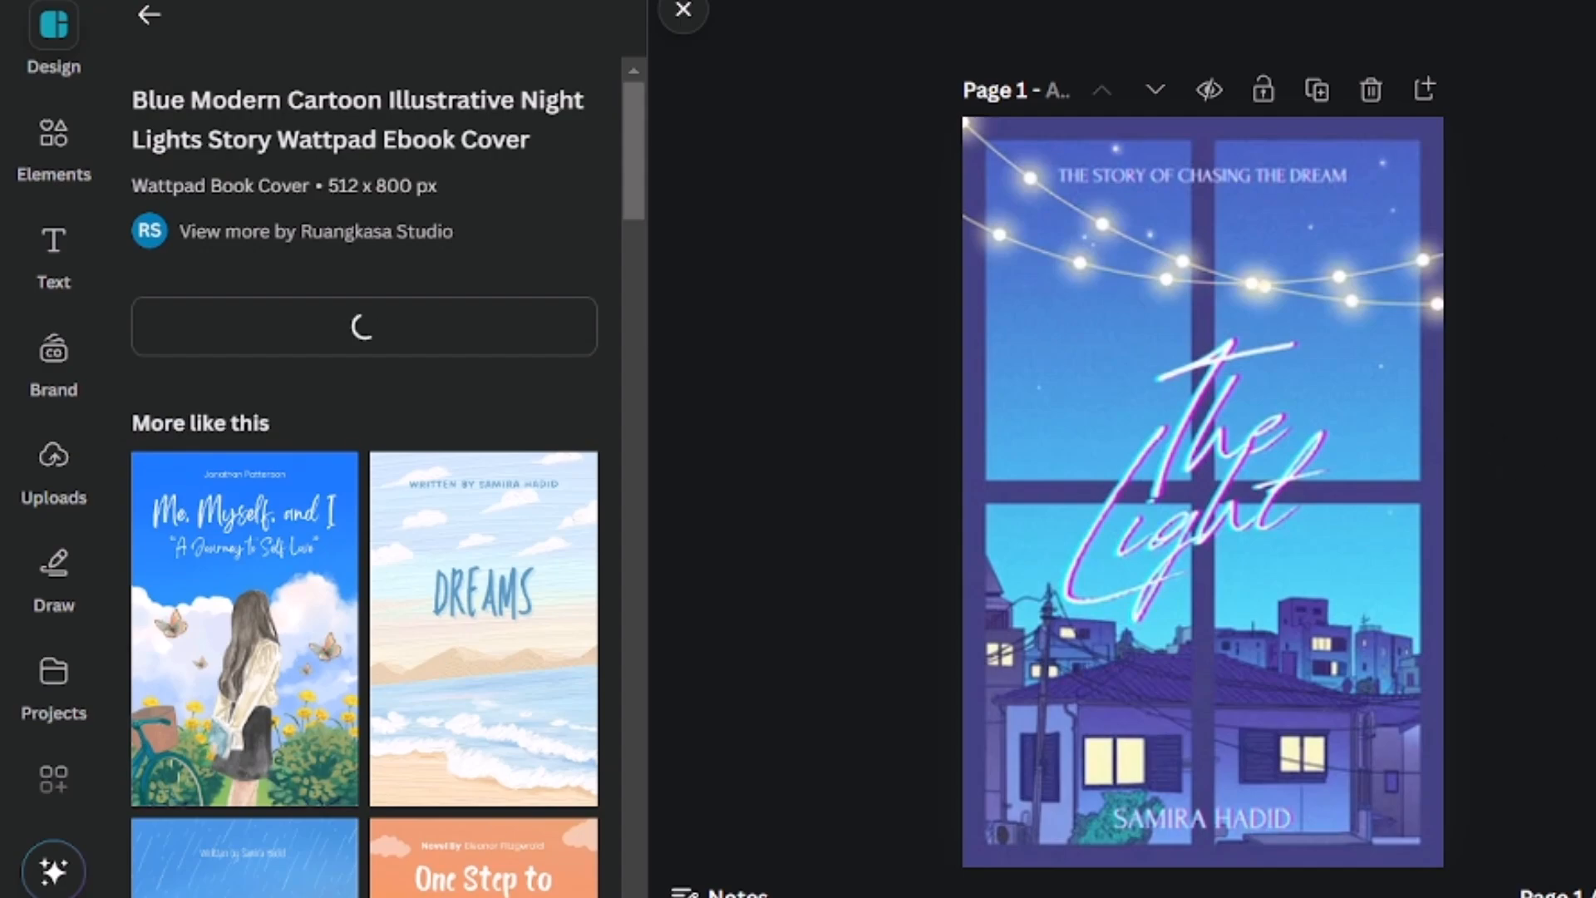
click(1443, 228)
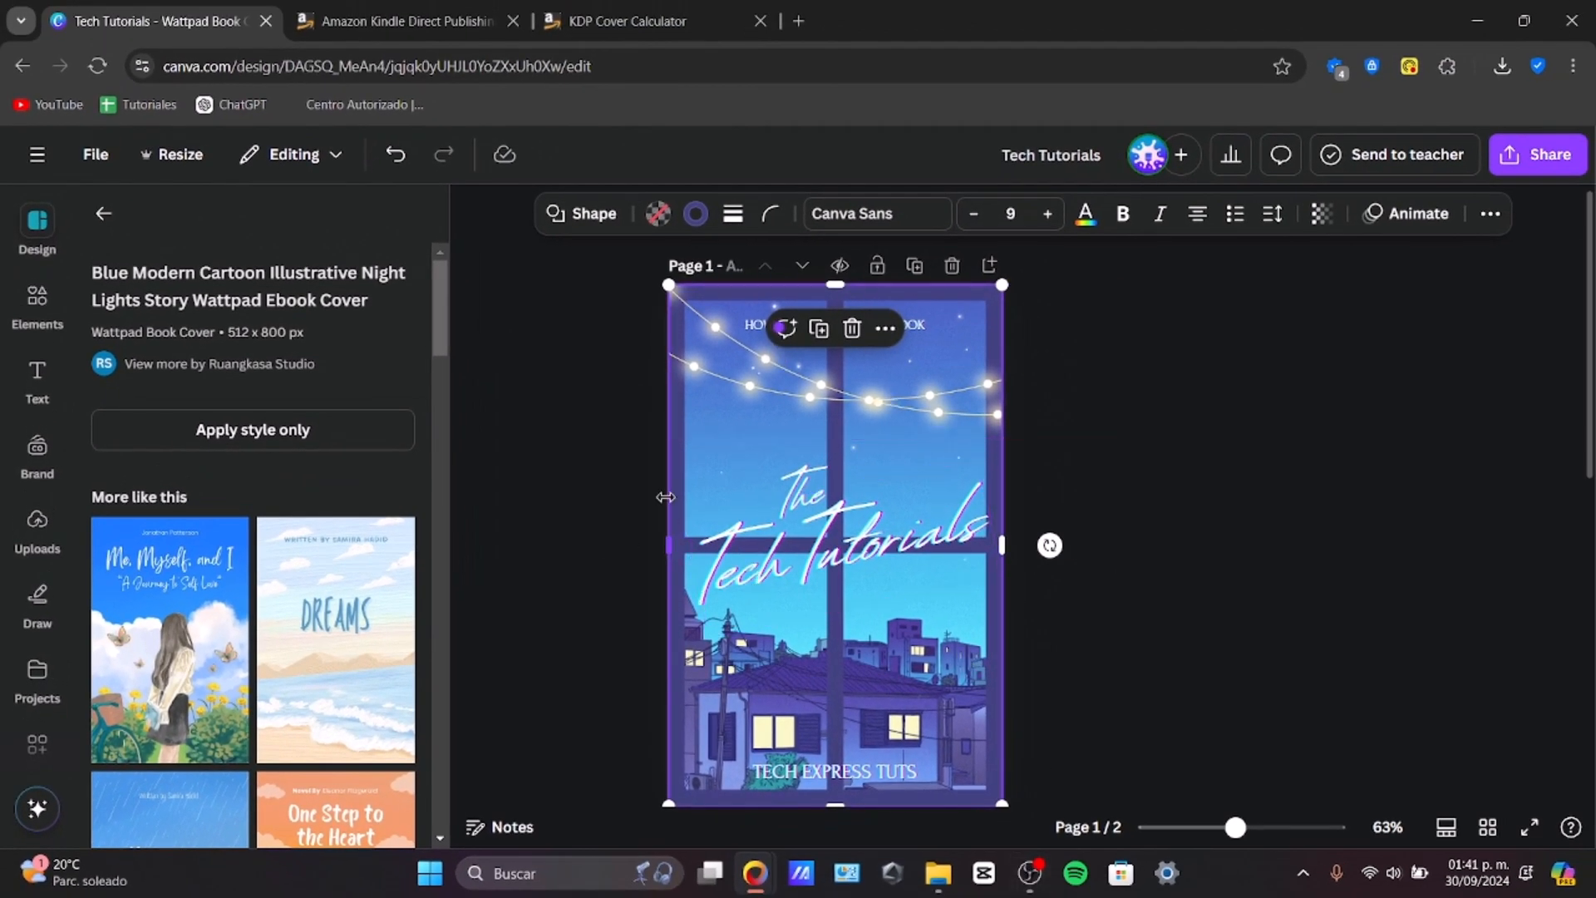
Step: Show the list of layers for page 1 and look through the elements that make up the front cover
click(618, 501)
click(840, 419)
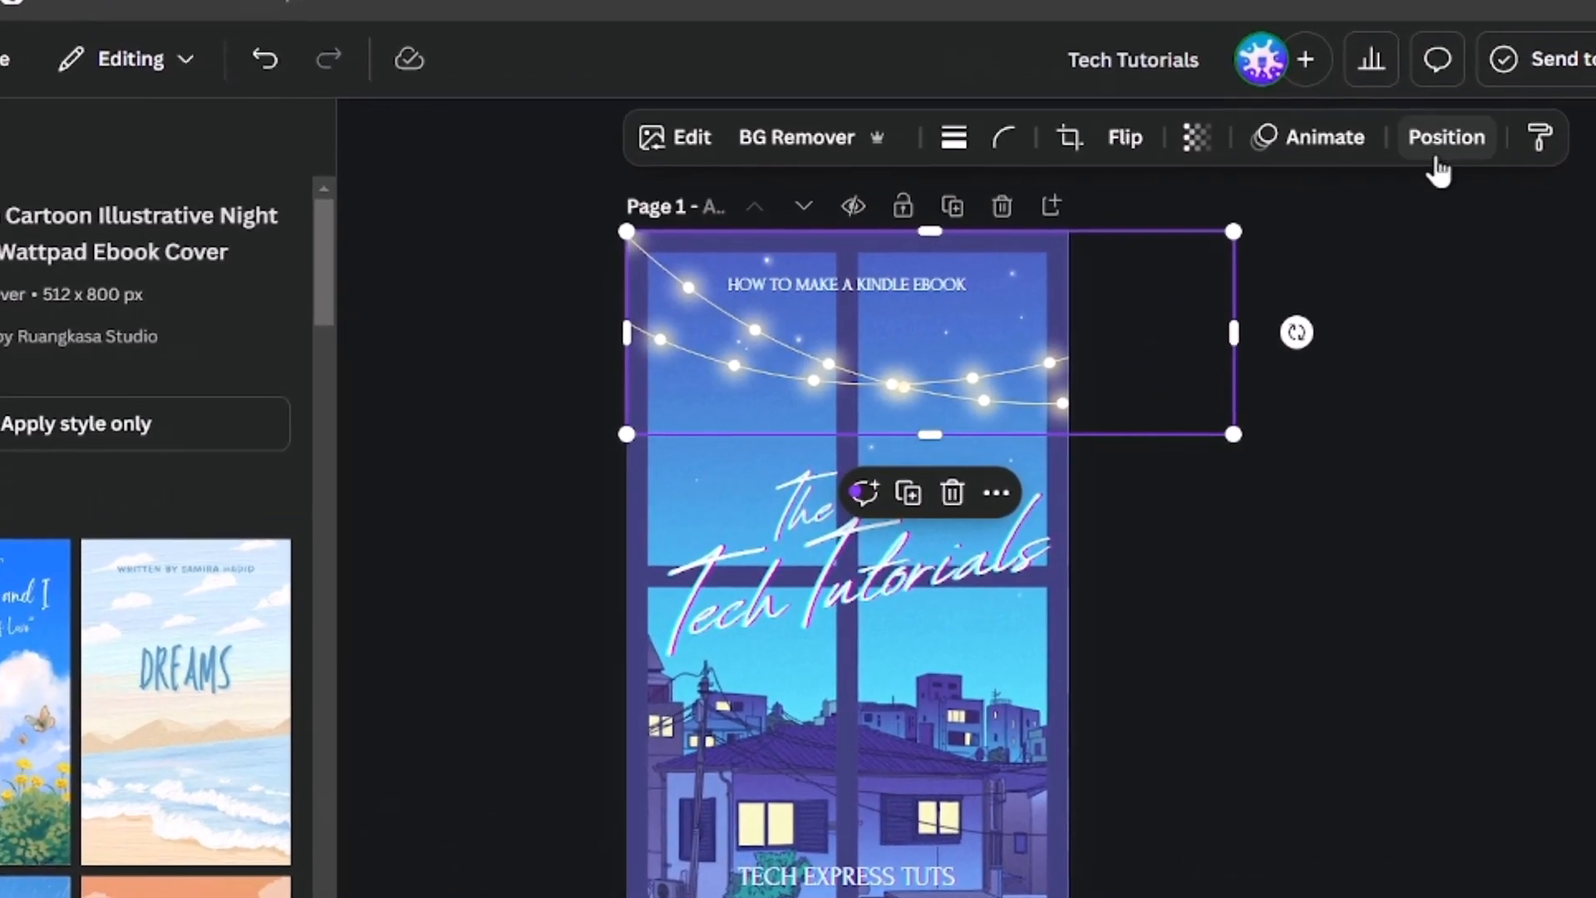
click(1468, 150)
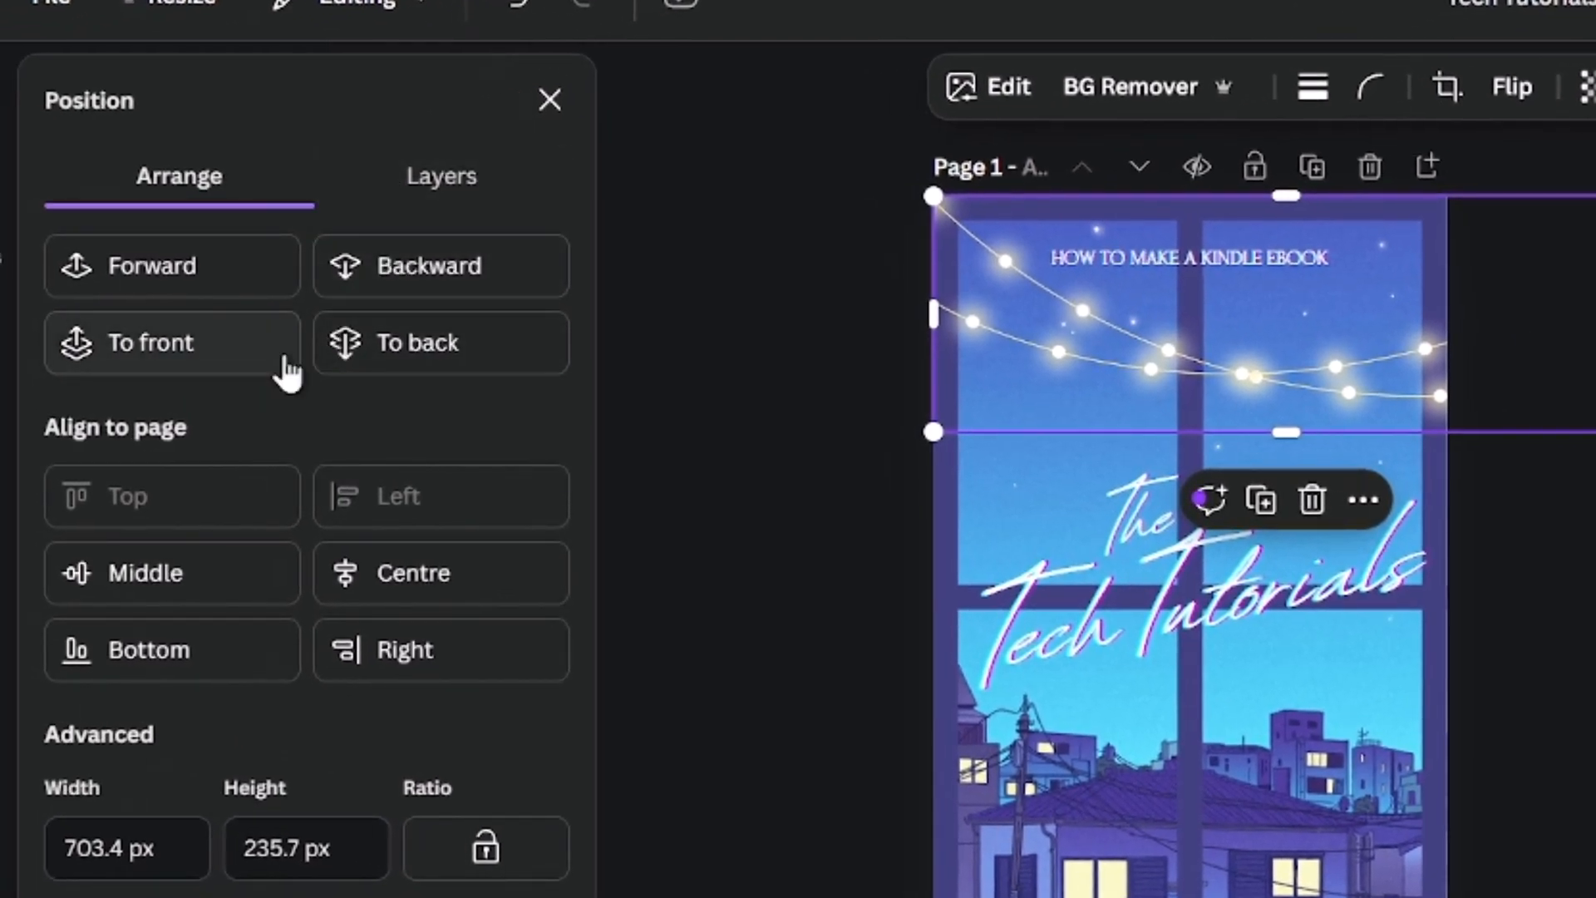
click(517, 201)
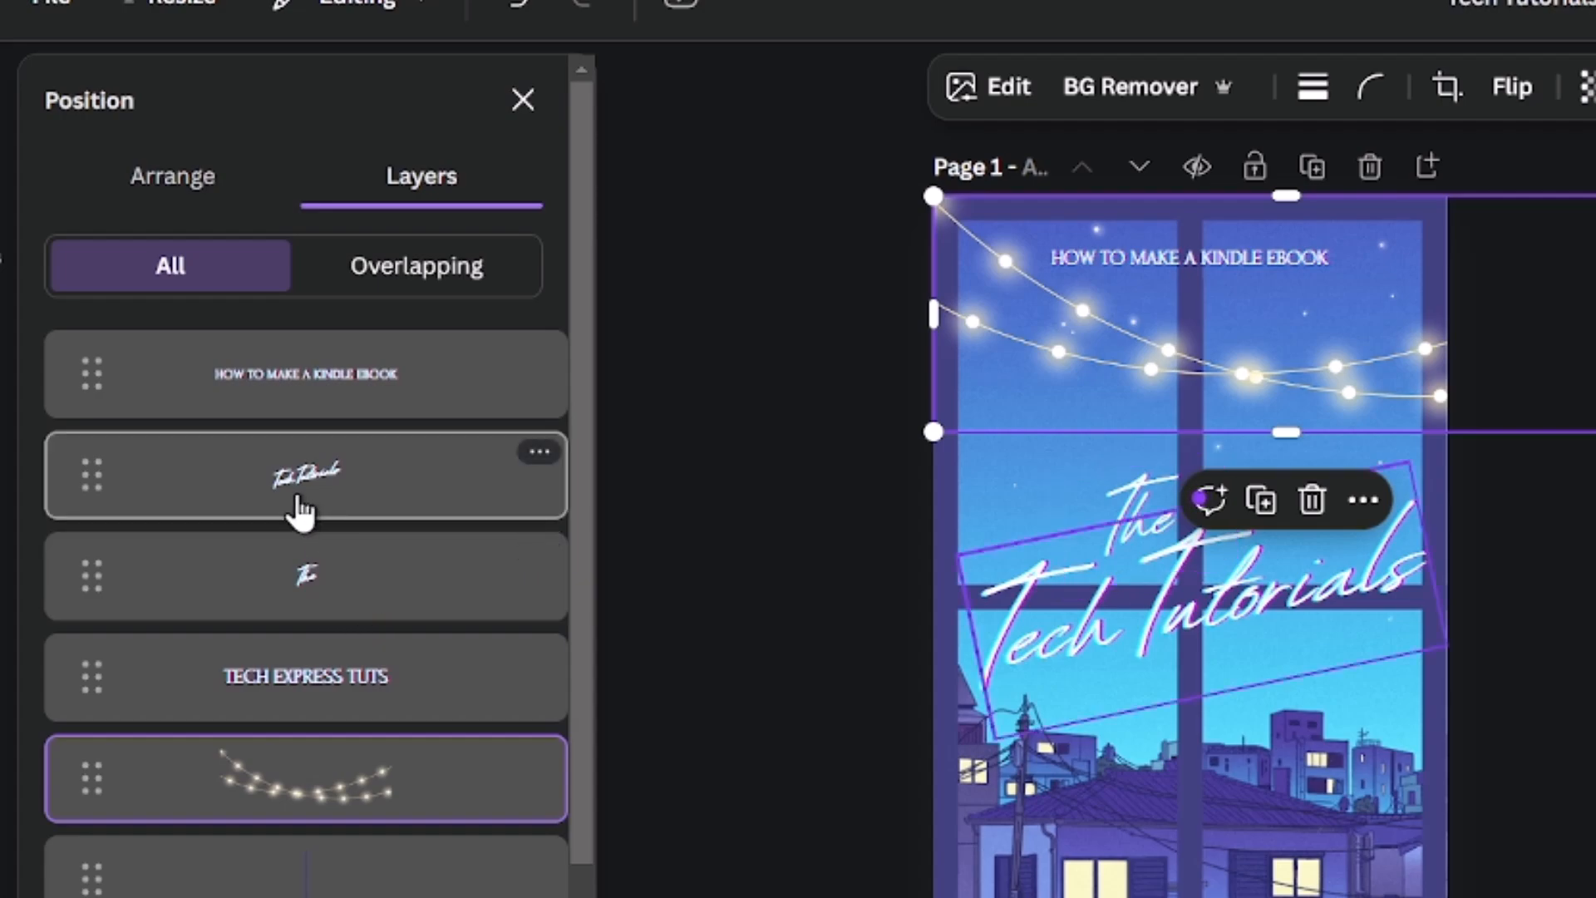
scroll(296, 511, down, 3)
scroll(354, 848, up, 3)
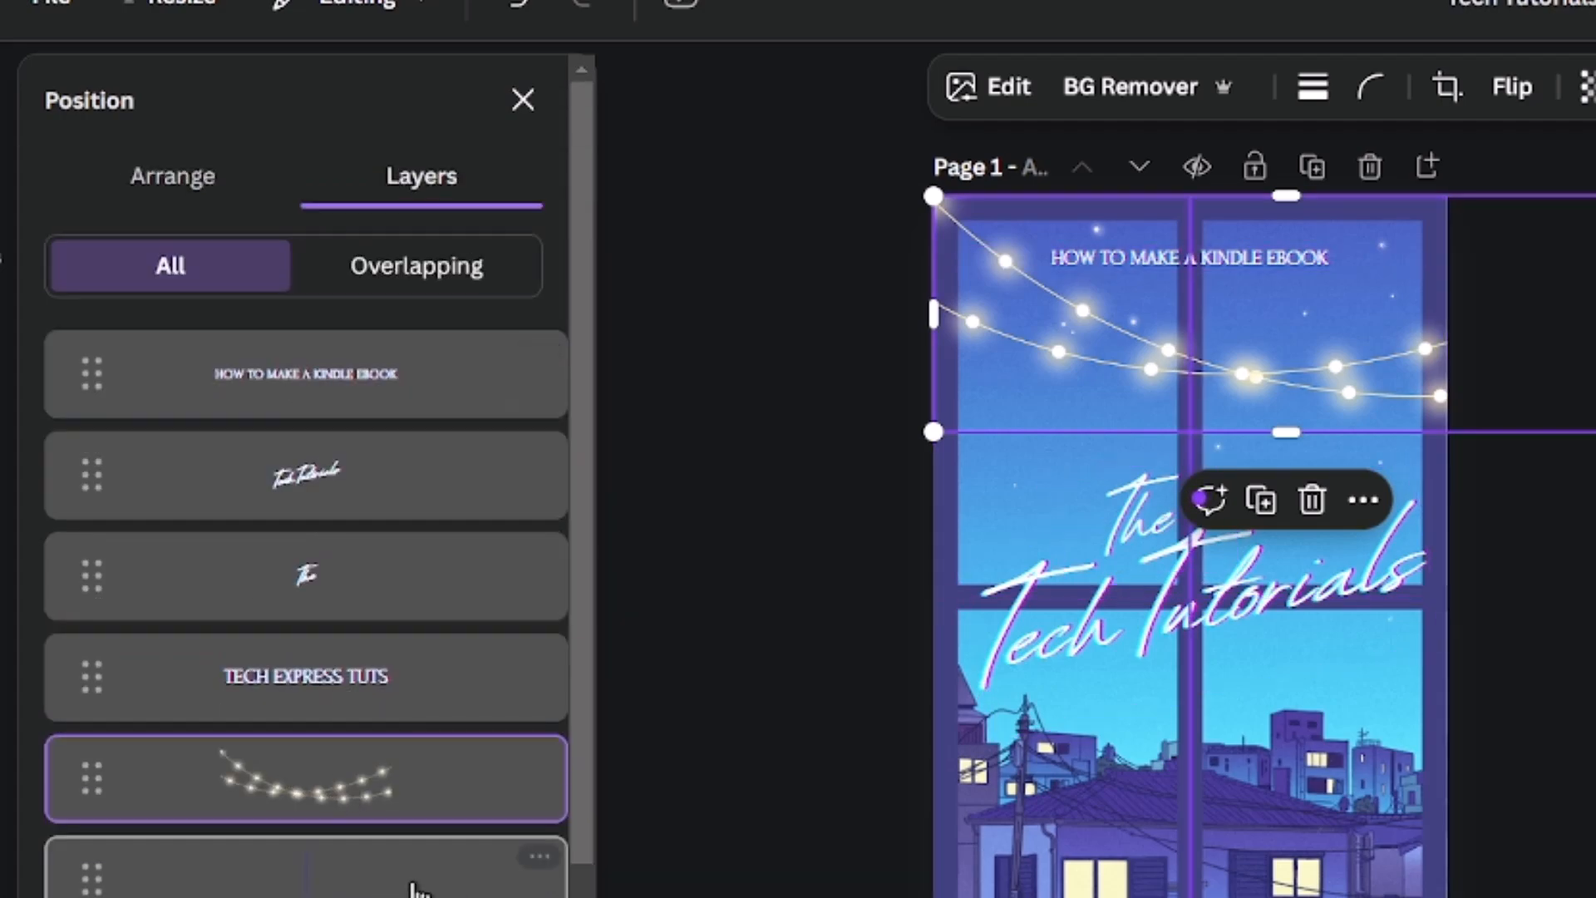
scroll(358, 432, down, 3)
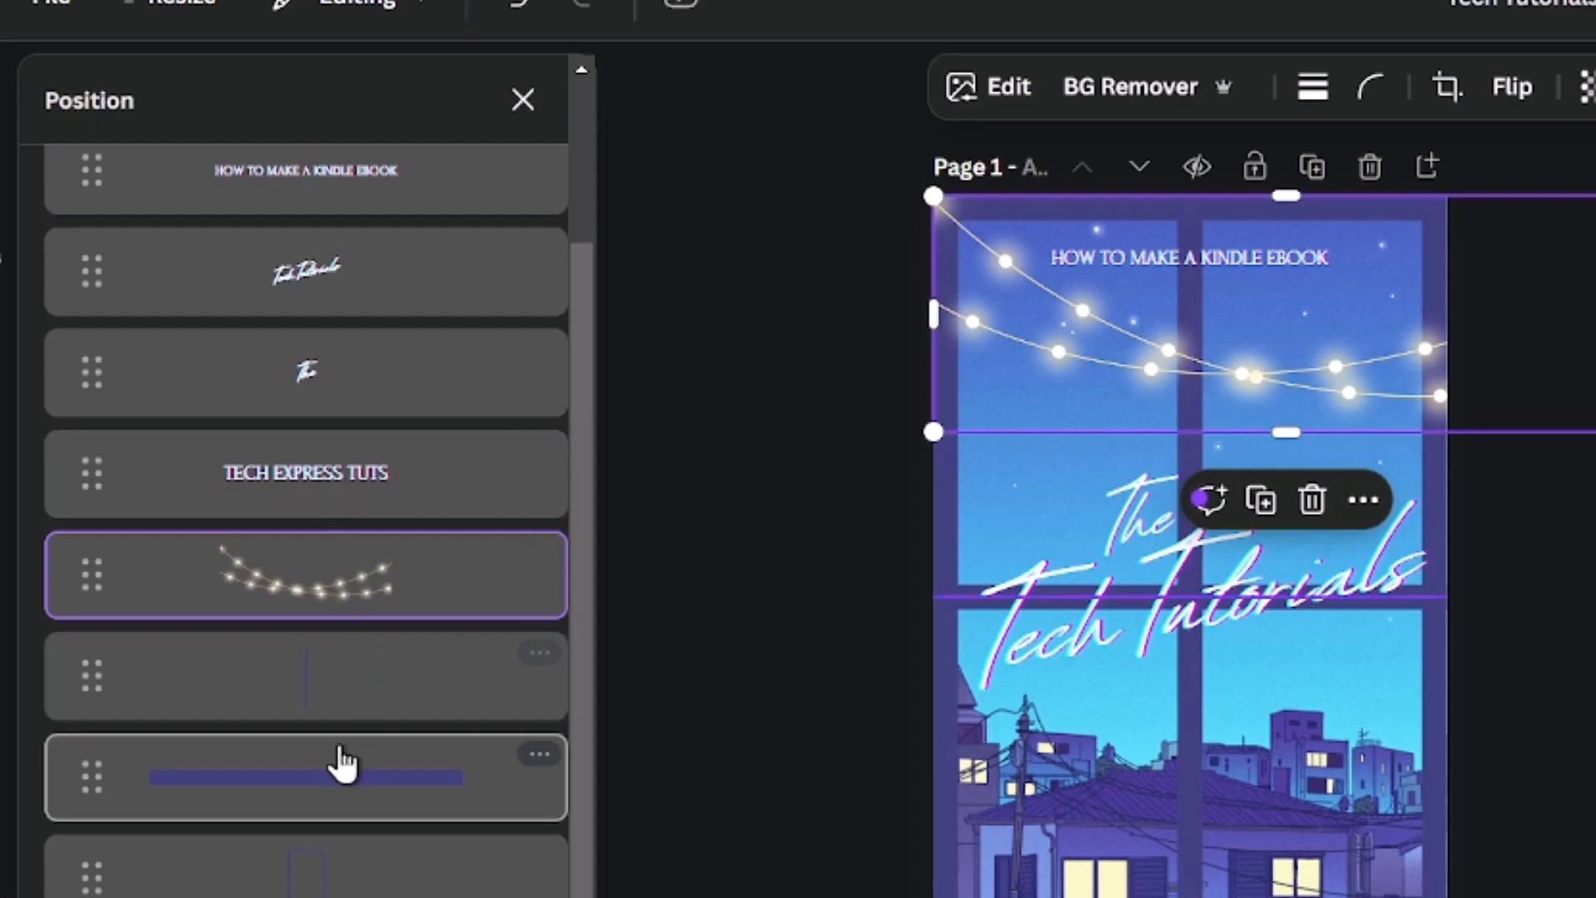
Step: Delete the string lights layer from the front cover
click(374, 749)
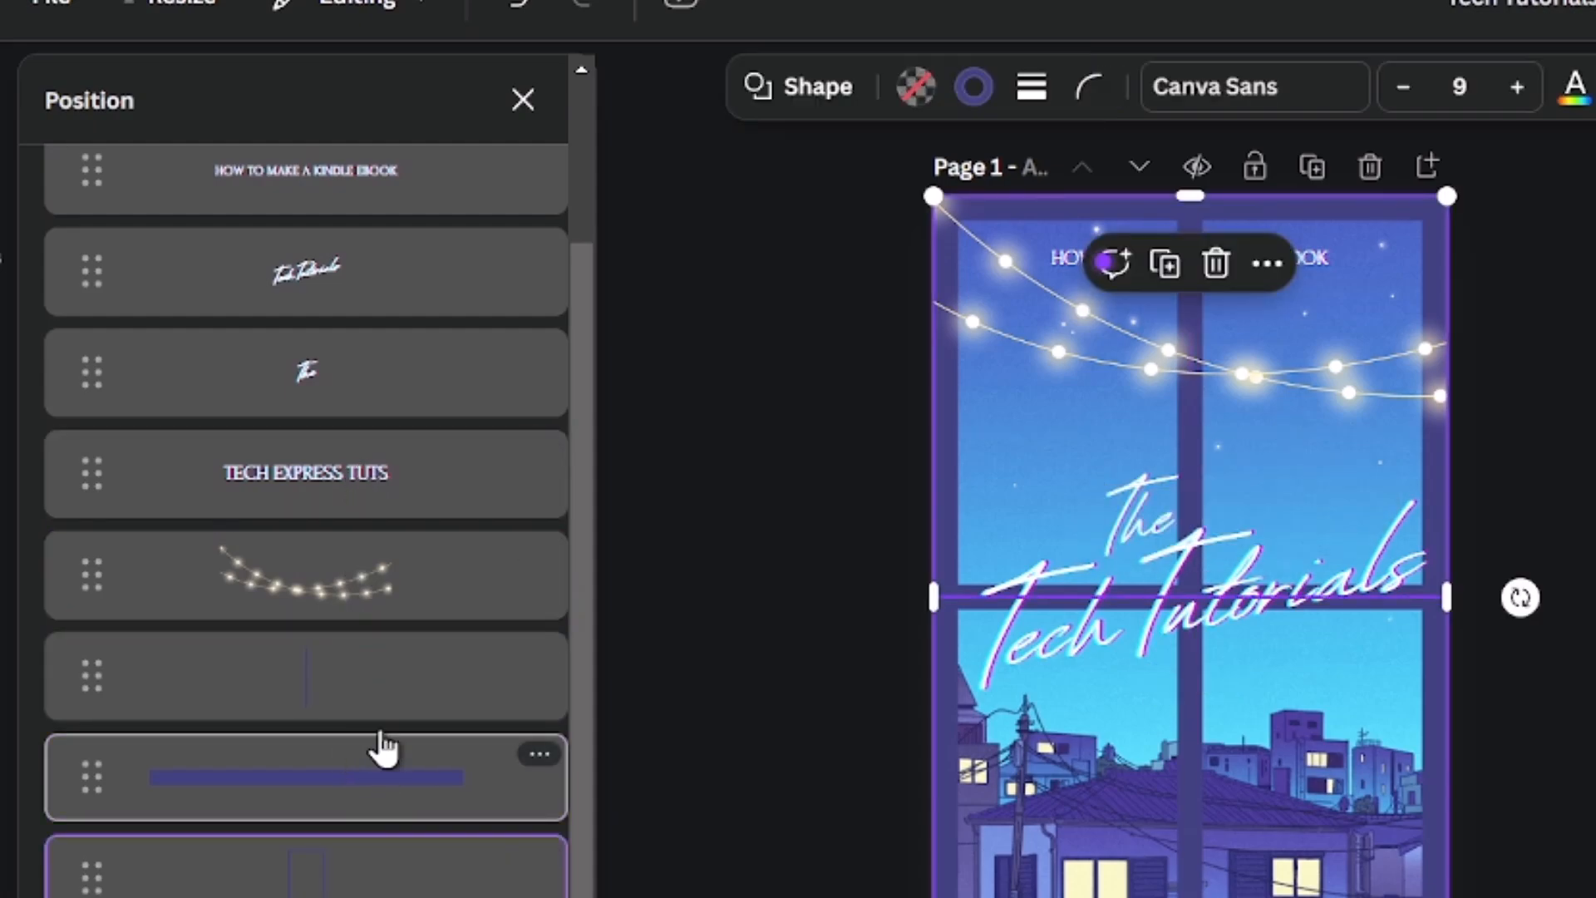
click(424, 617)
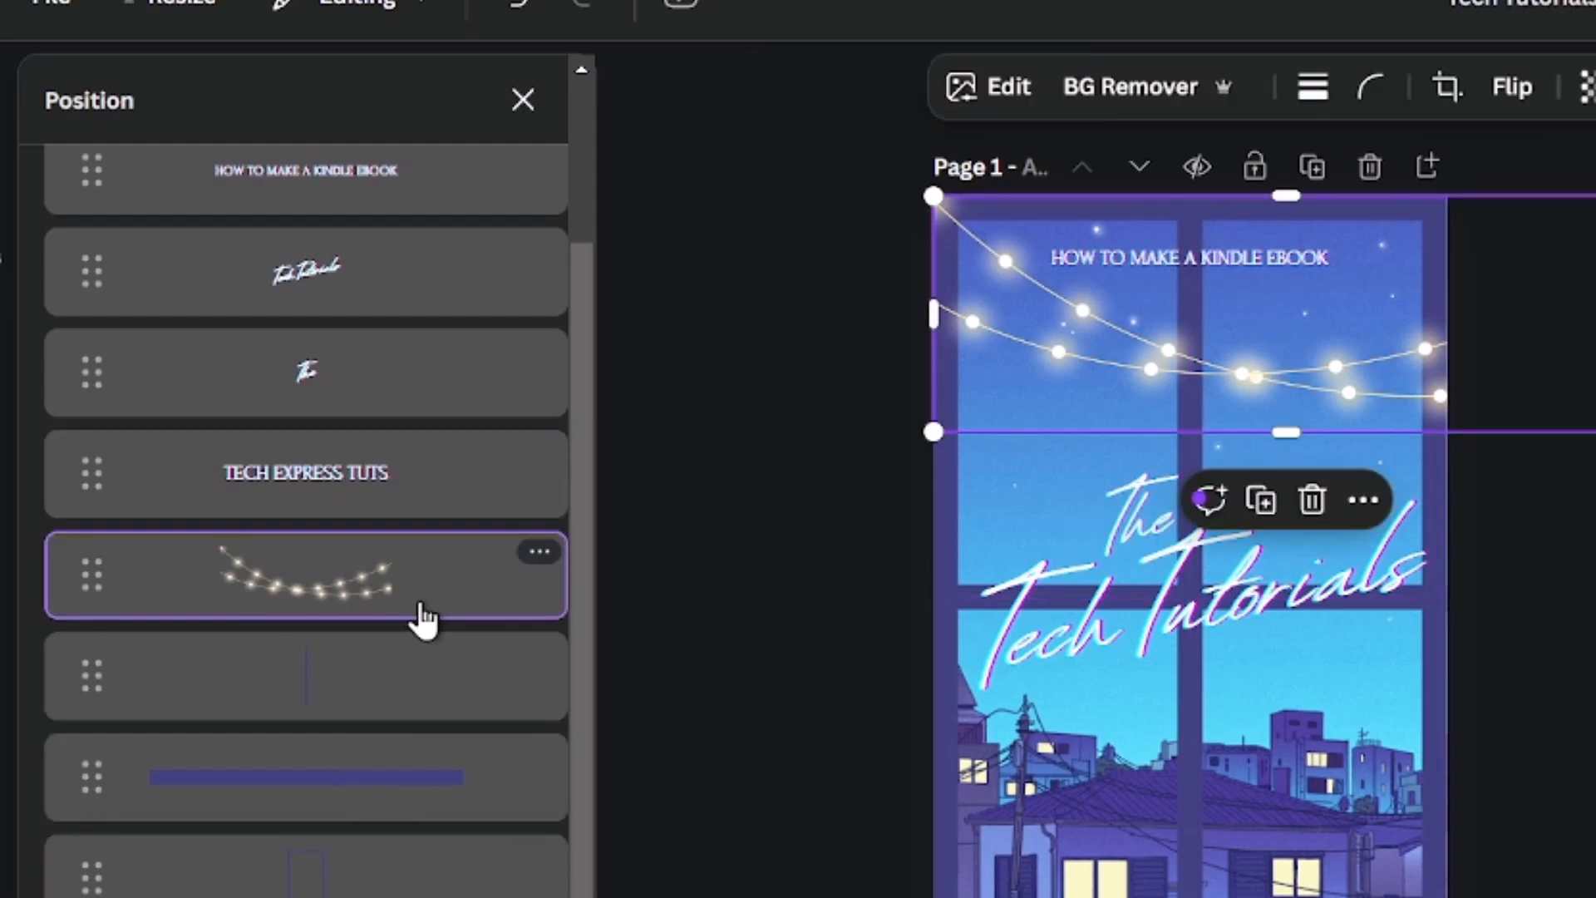
key(Delete)
scroll(416, 616, up, 1)
scroll(416, 616, down, 1)
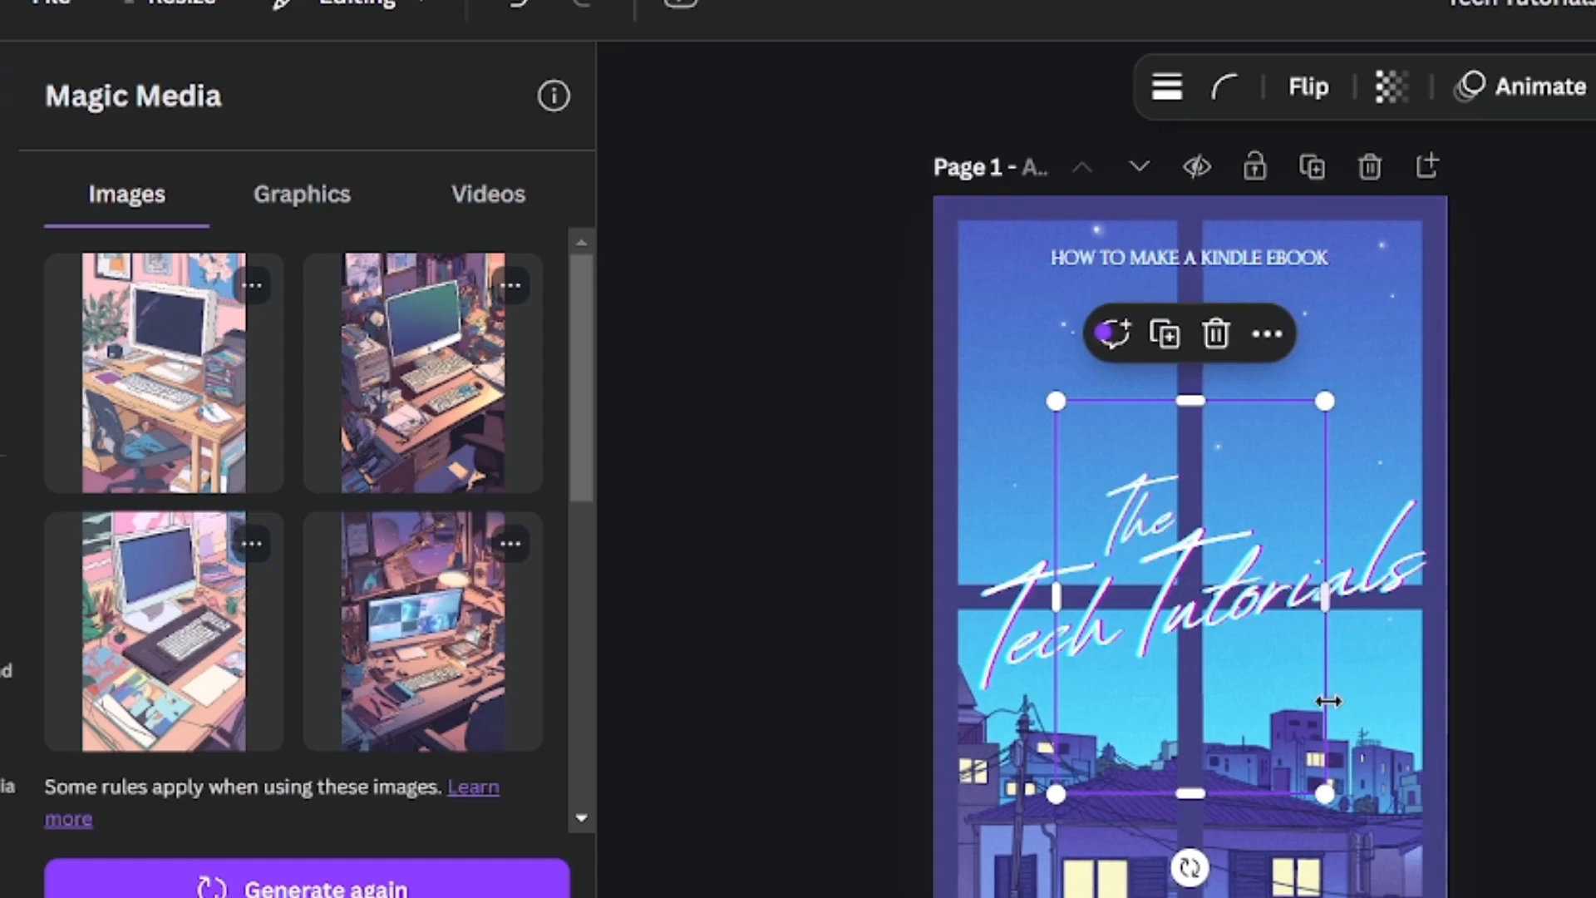
Step: Enlarge the generated image of the dark computer desk until it fills page 1
drag(1061, 227, 1060, 220)
drag(1202, 589, 1449, 897)
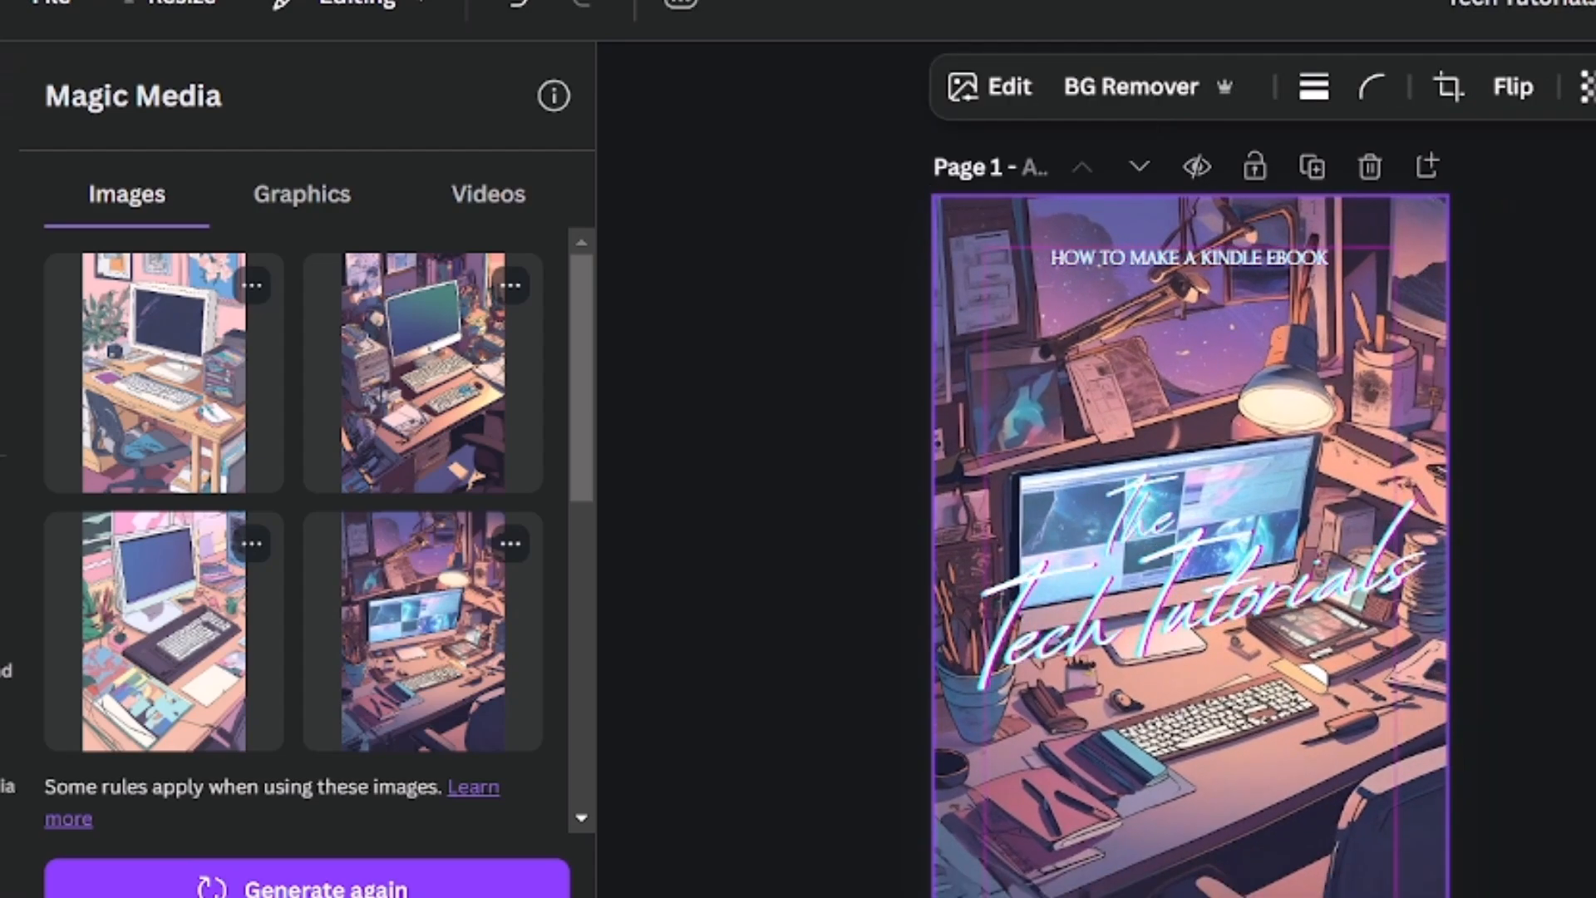
drag(1191, 889, 1191, 897)
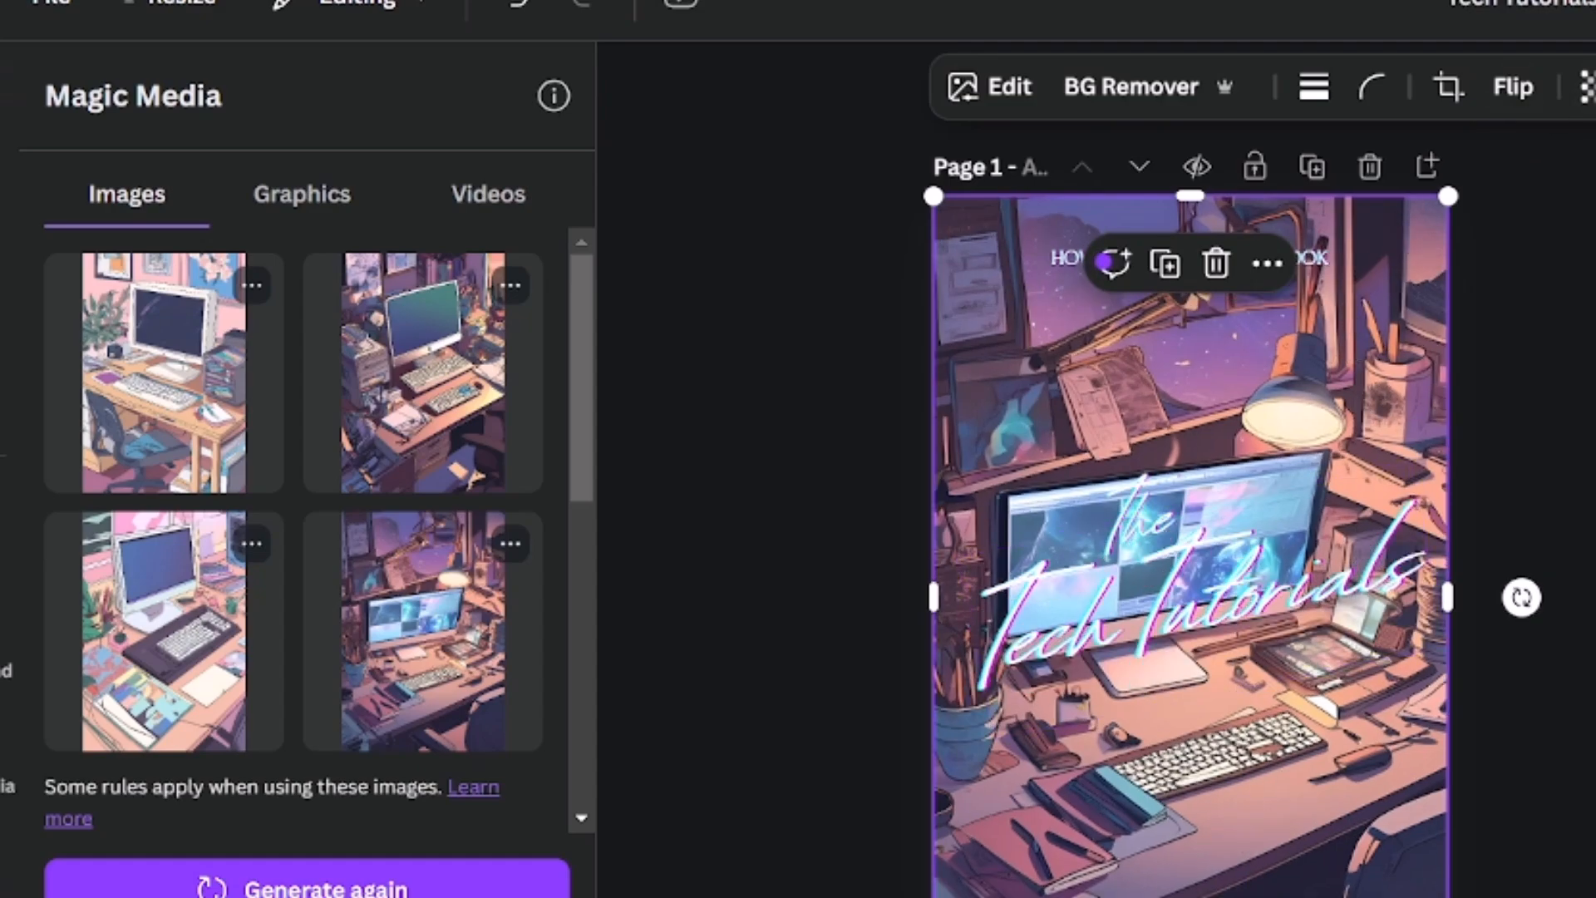
Step: Move the desk image layer beneath the window frame and its crossbars, directly above the blue background
click(1595, 86)
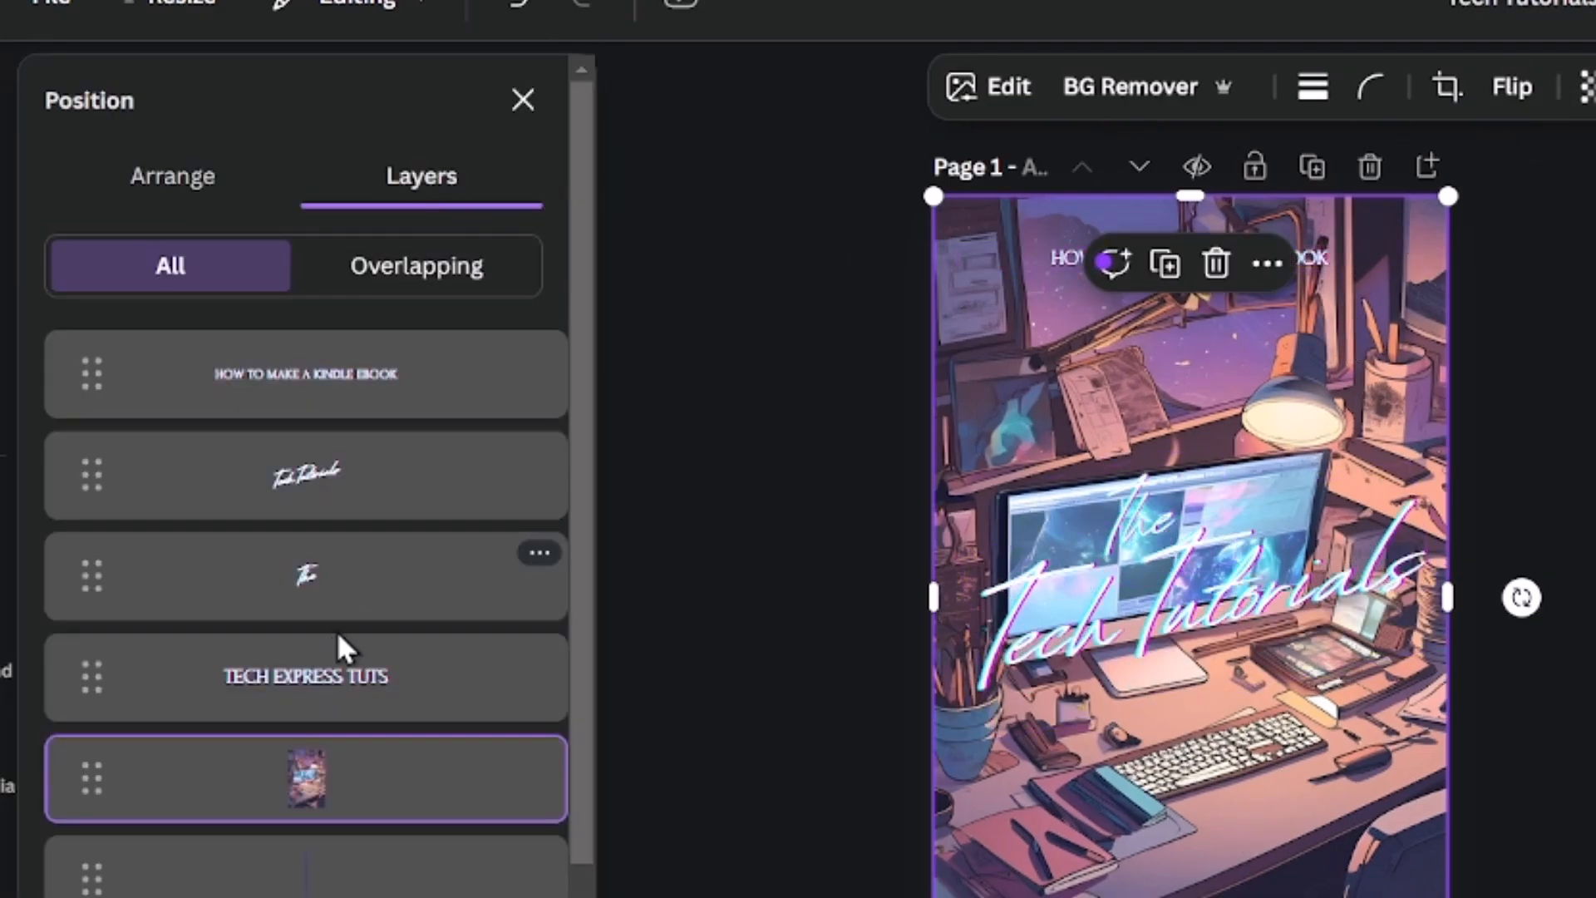
scroll(249, 607, down, 3)
drag(92, 595, 111, 887)
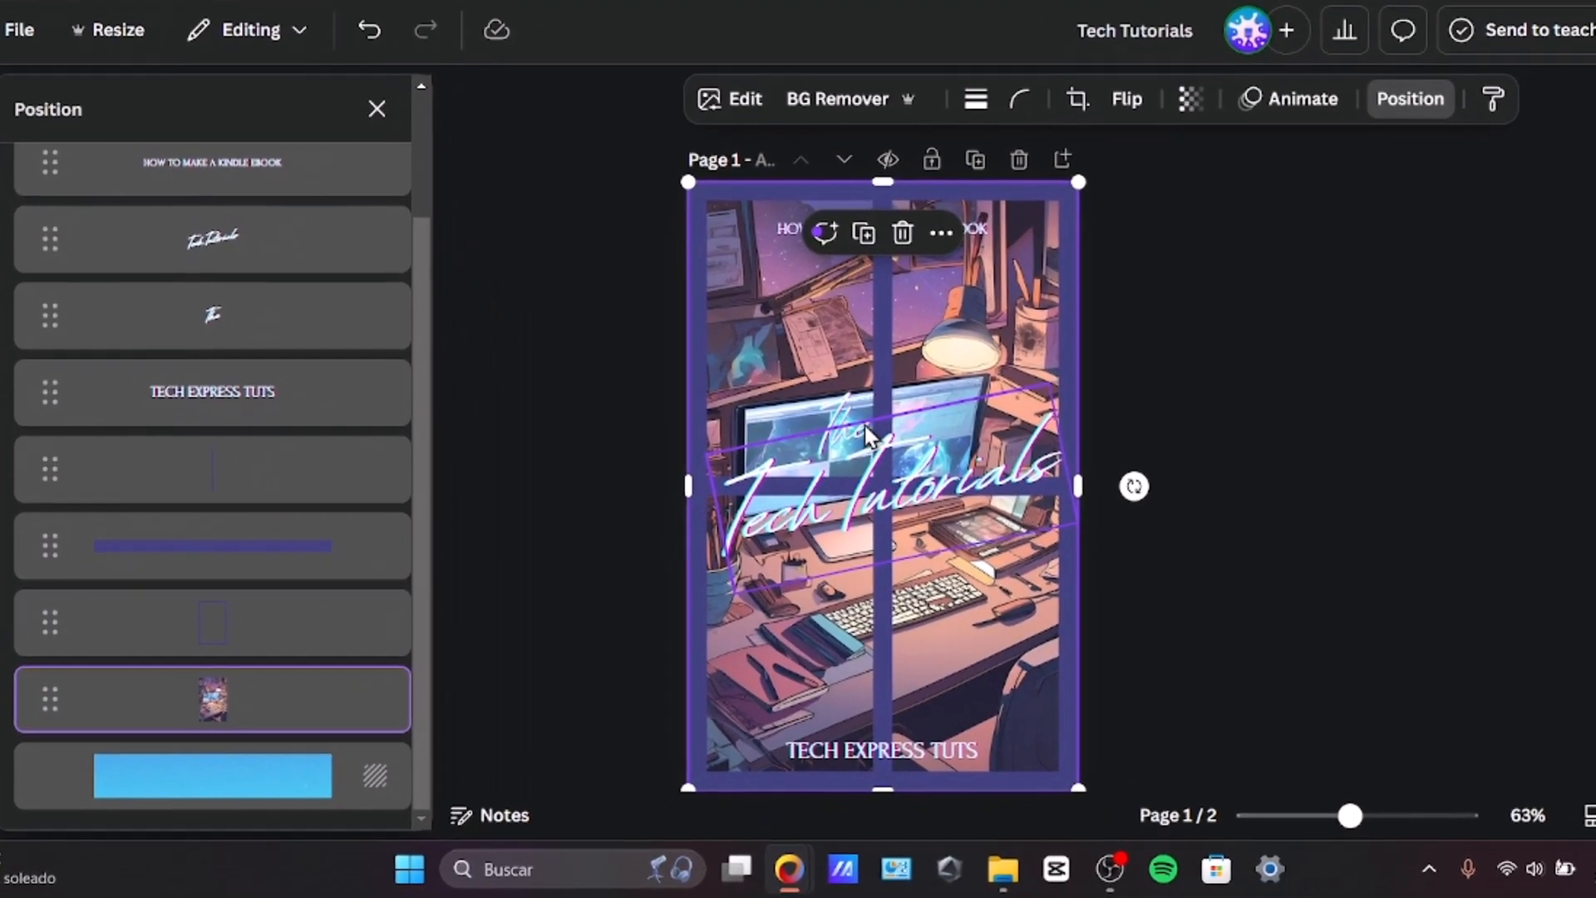
Step: Select the "The" and "Tech Tutorials" title texts together and shift them to the horizontal centre of the front cover
click(1099, 519)
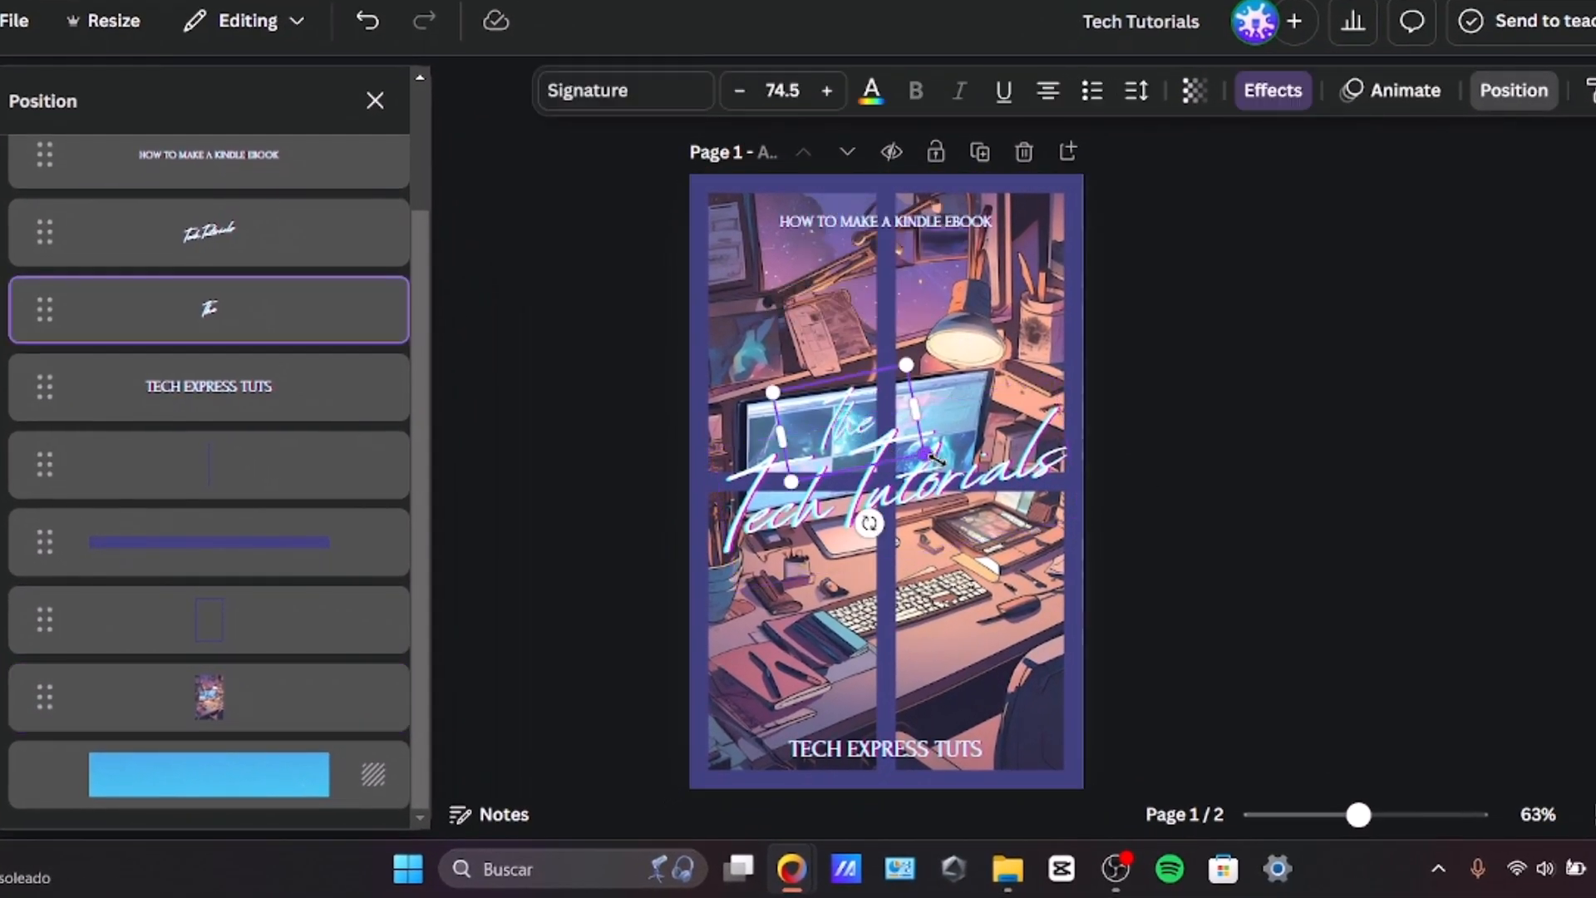
shift+click(960, 479)
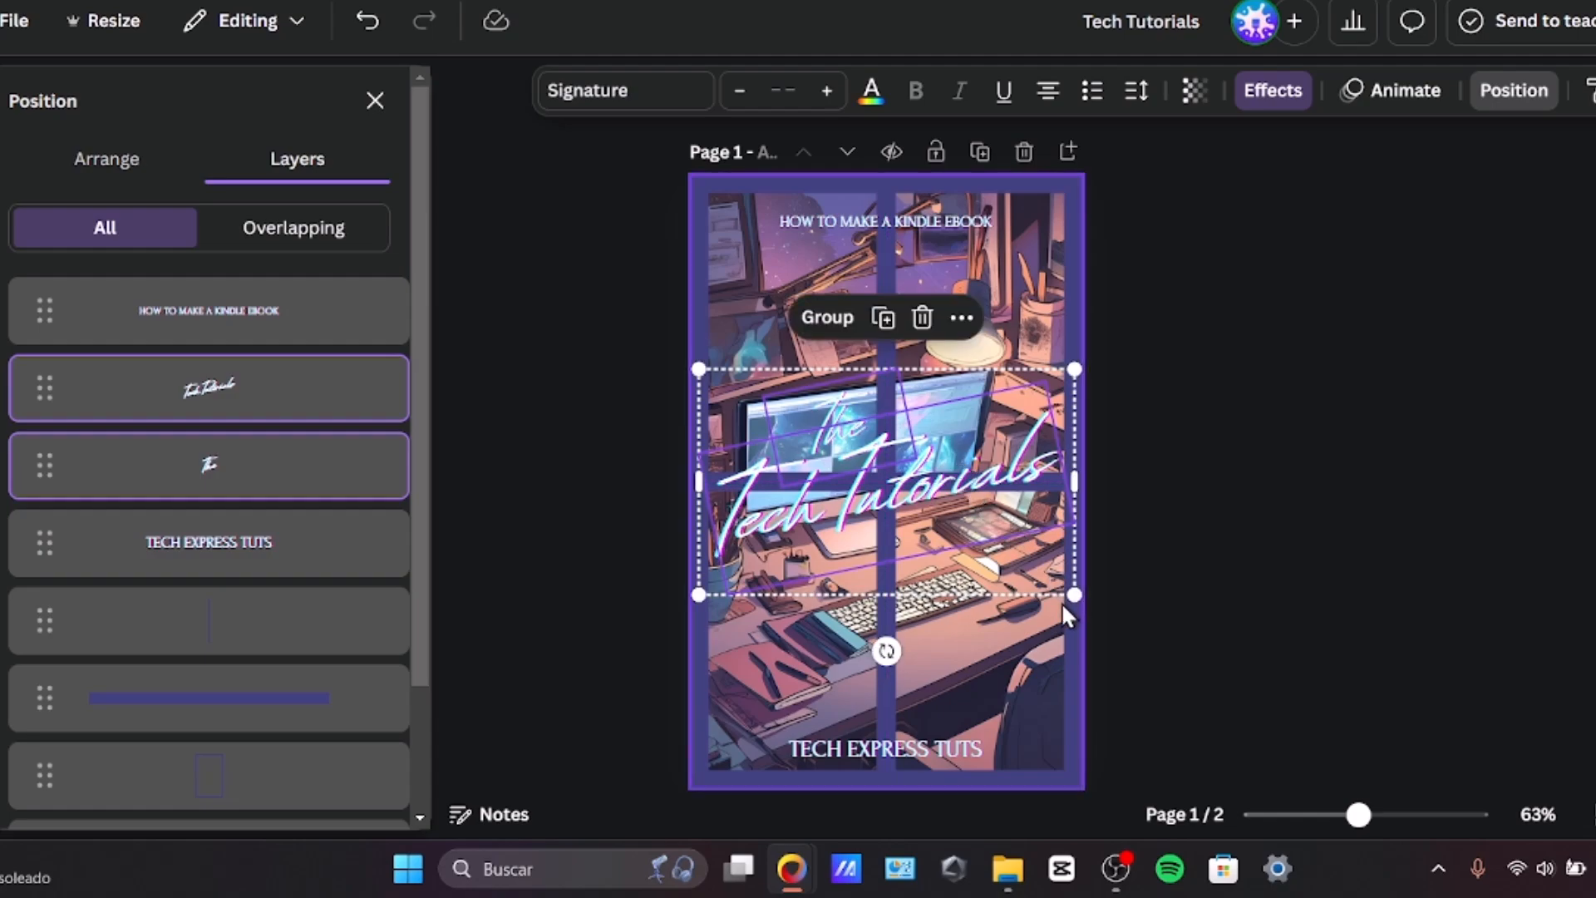
Step: Cool down the front cover's desk image by setting its temperature to -100 and adjusting its tint
click(300, 778)
scroll(303, 731, down, 2)
click(285, 726)
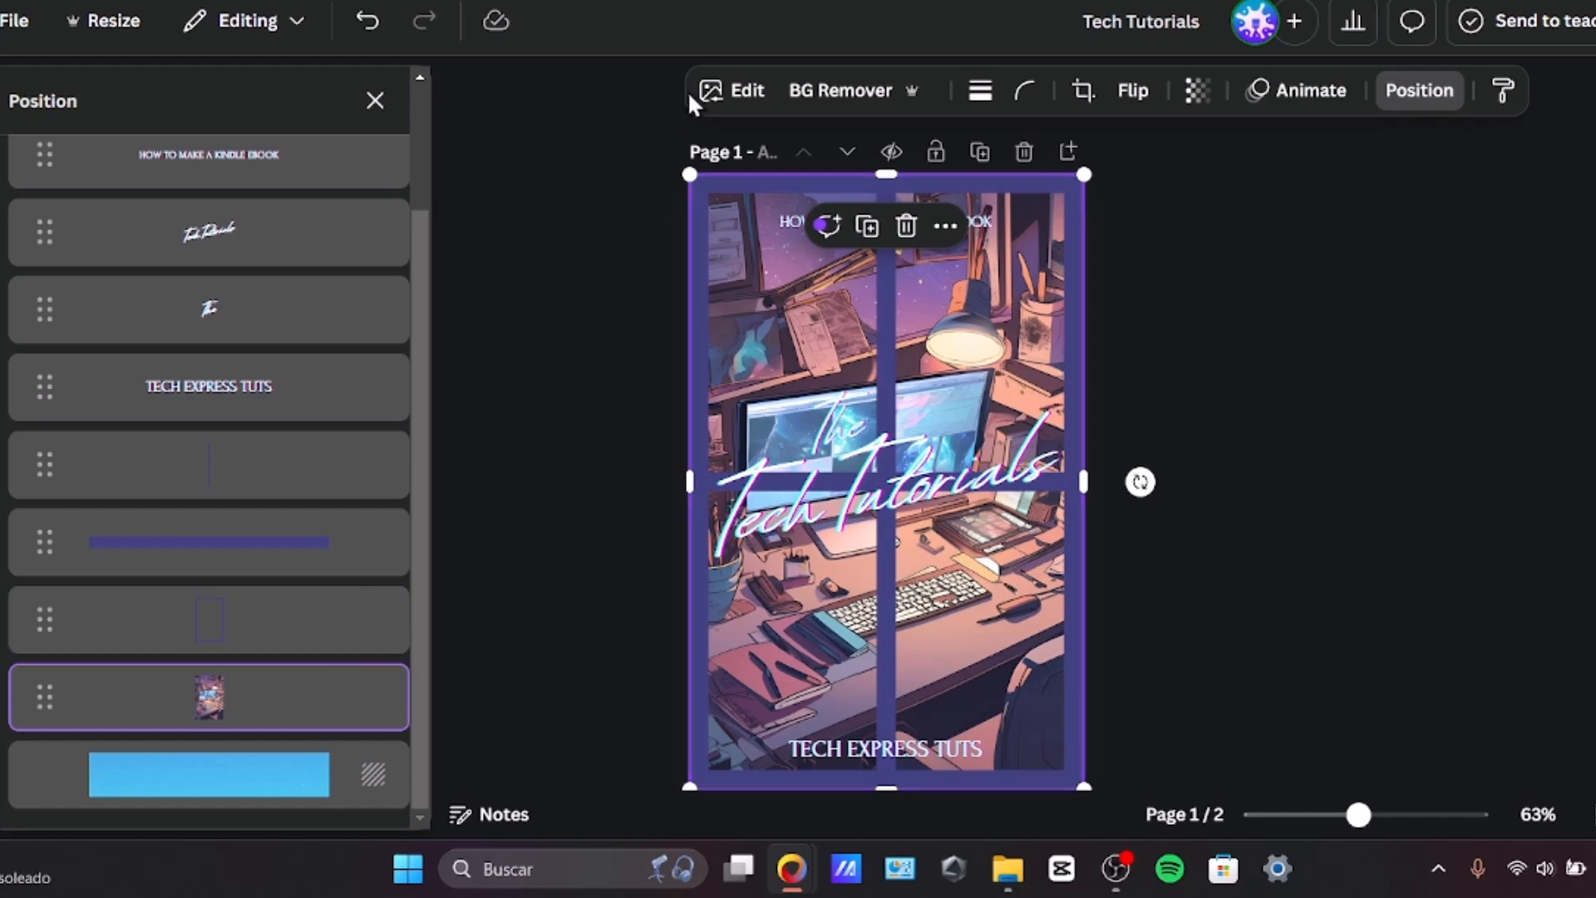
click(738, 102)
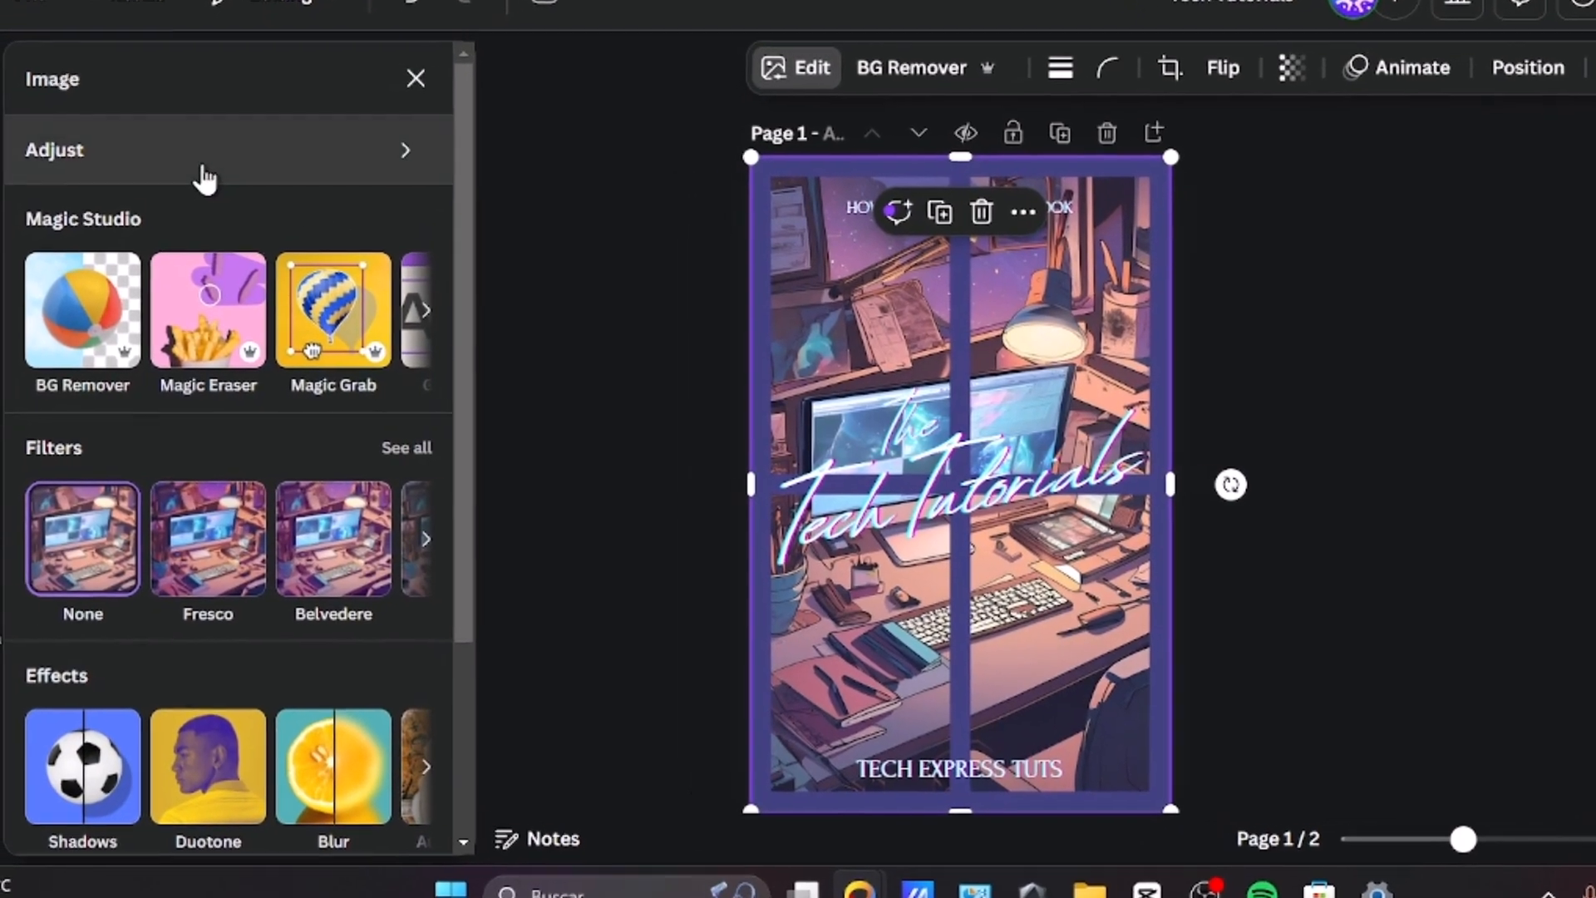
click(191, 168)
drag(166, 429, 73, 427)
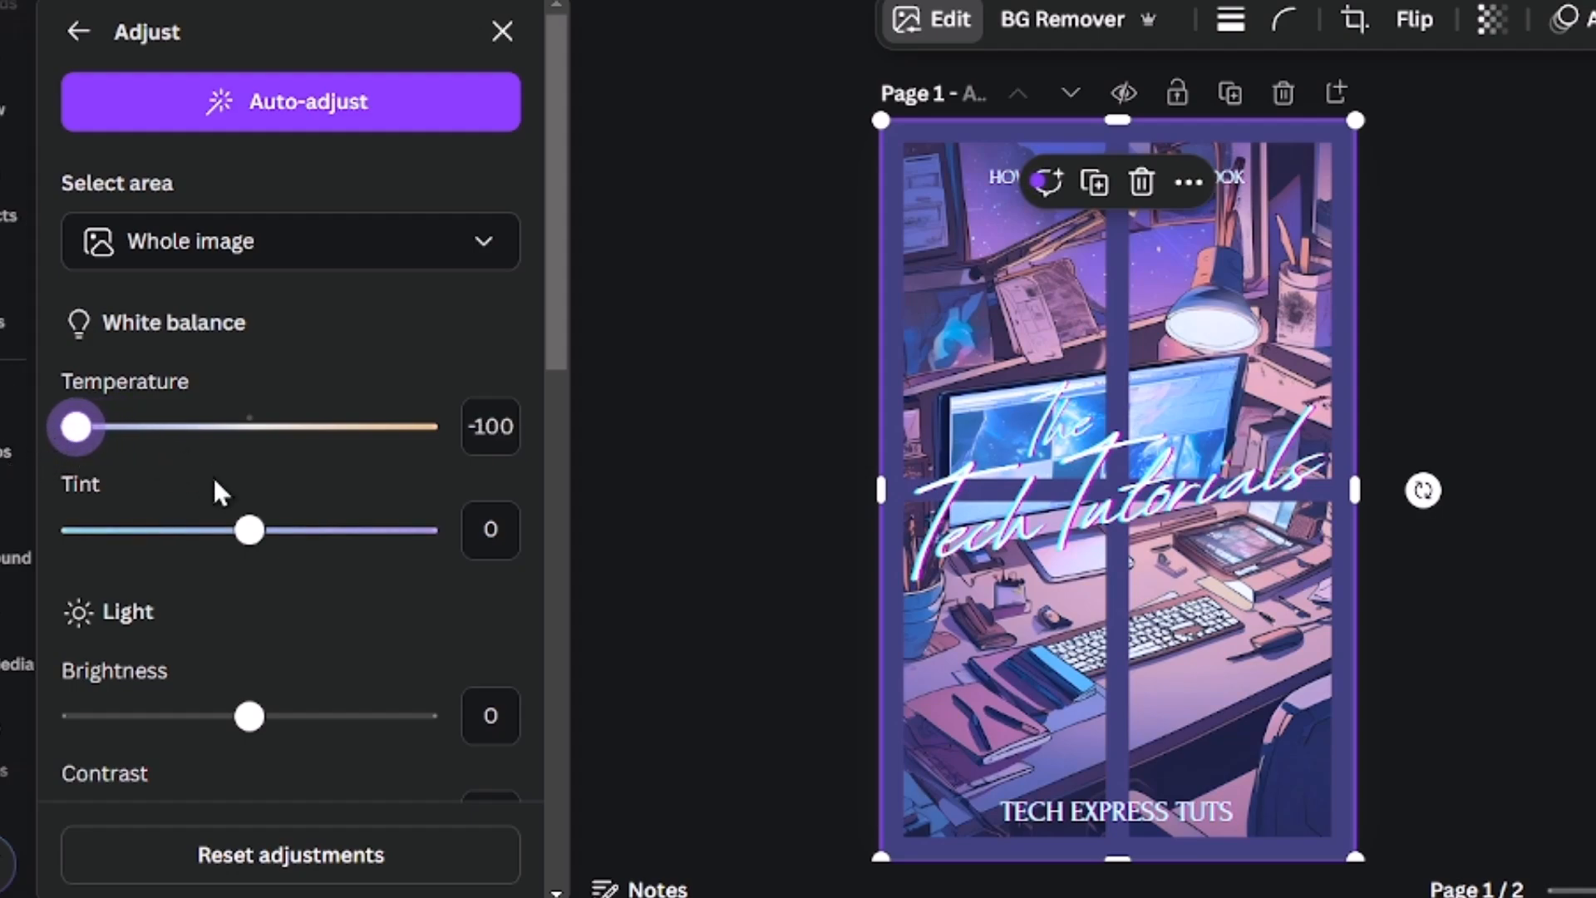
drag(236, 526, 332, 581)
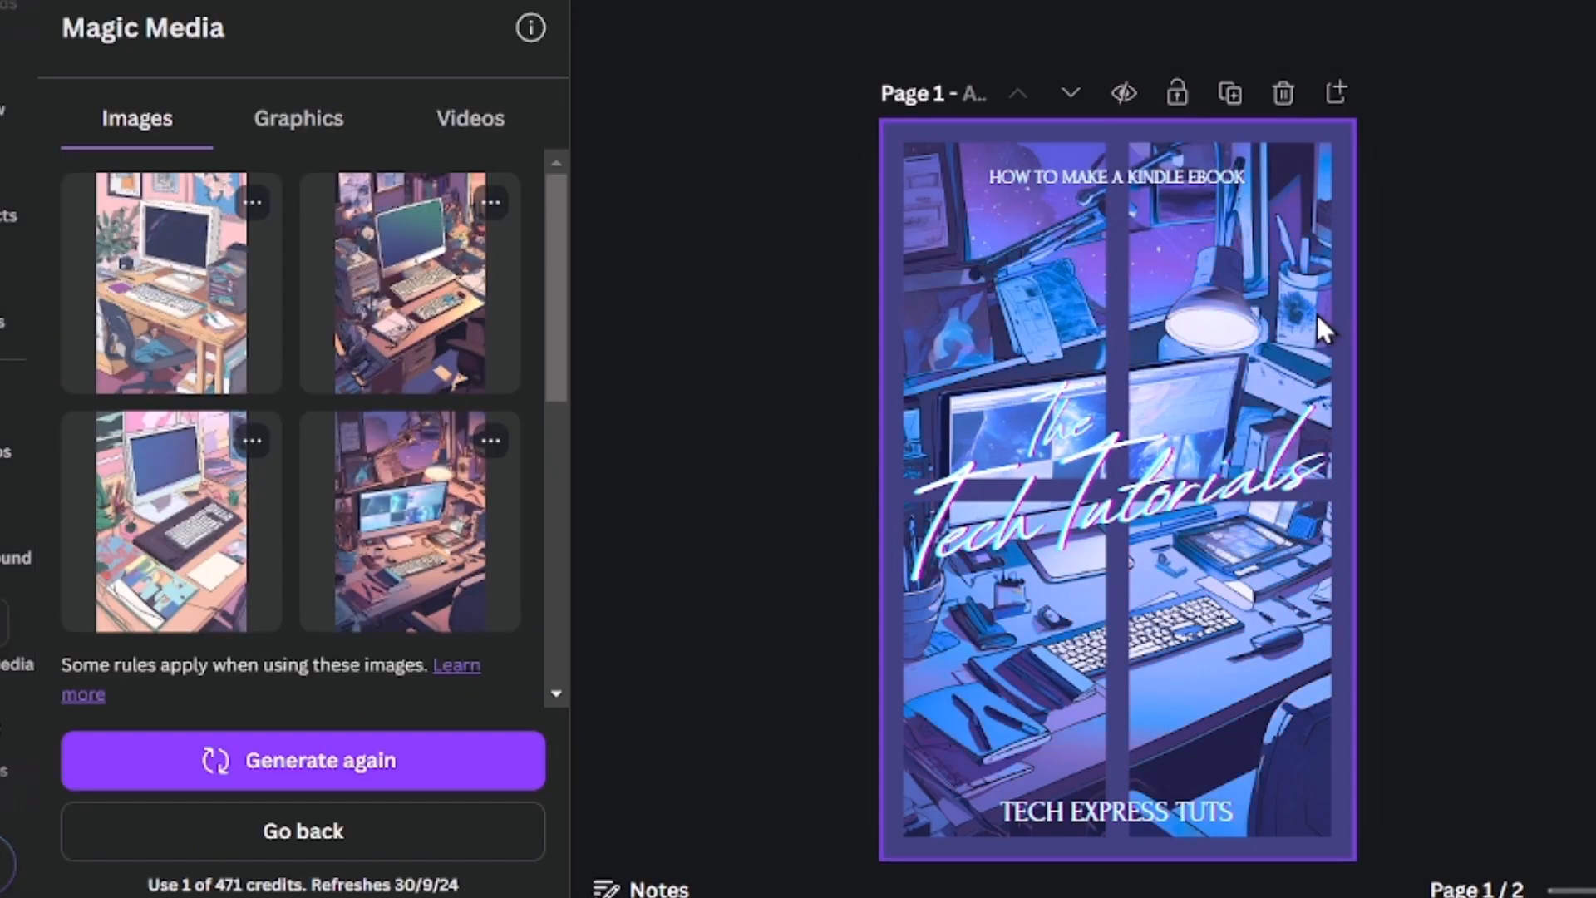
Step: Cover the orange rectangle on page 2 with the generated illustration of a white computer on a desk, filling the page
scroll(1317, 323, down, 10)
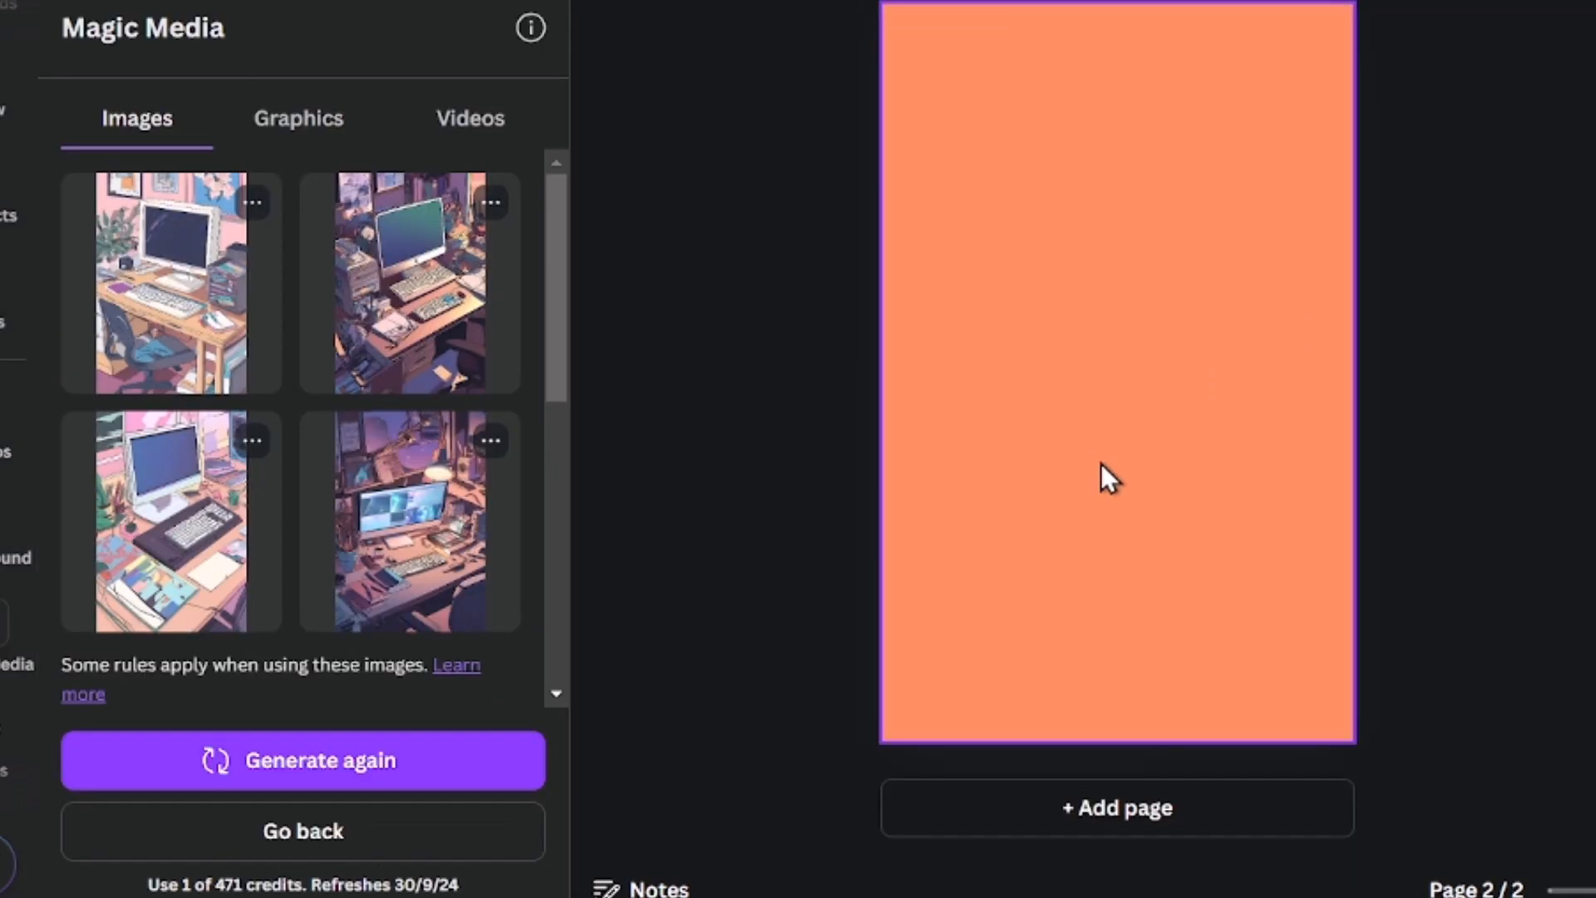
scroll(1219, 446, up, 10)
scroll(1219, 453, down, 6)
click(1139, 597)
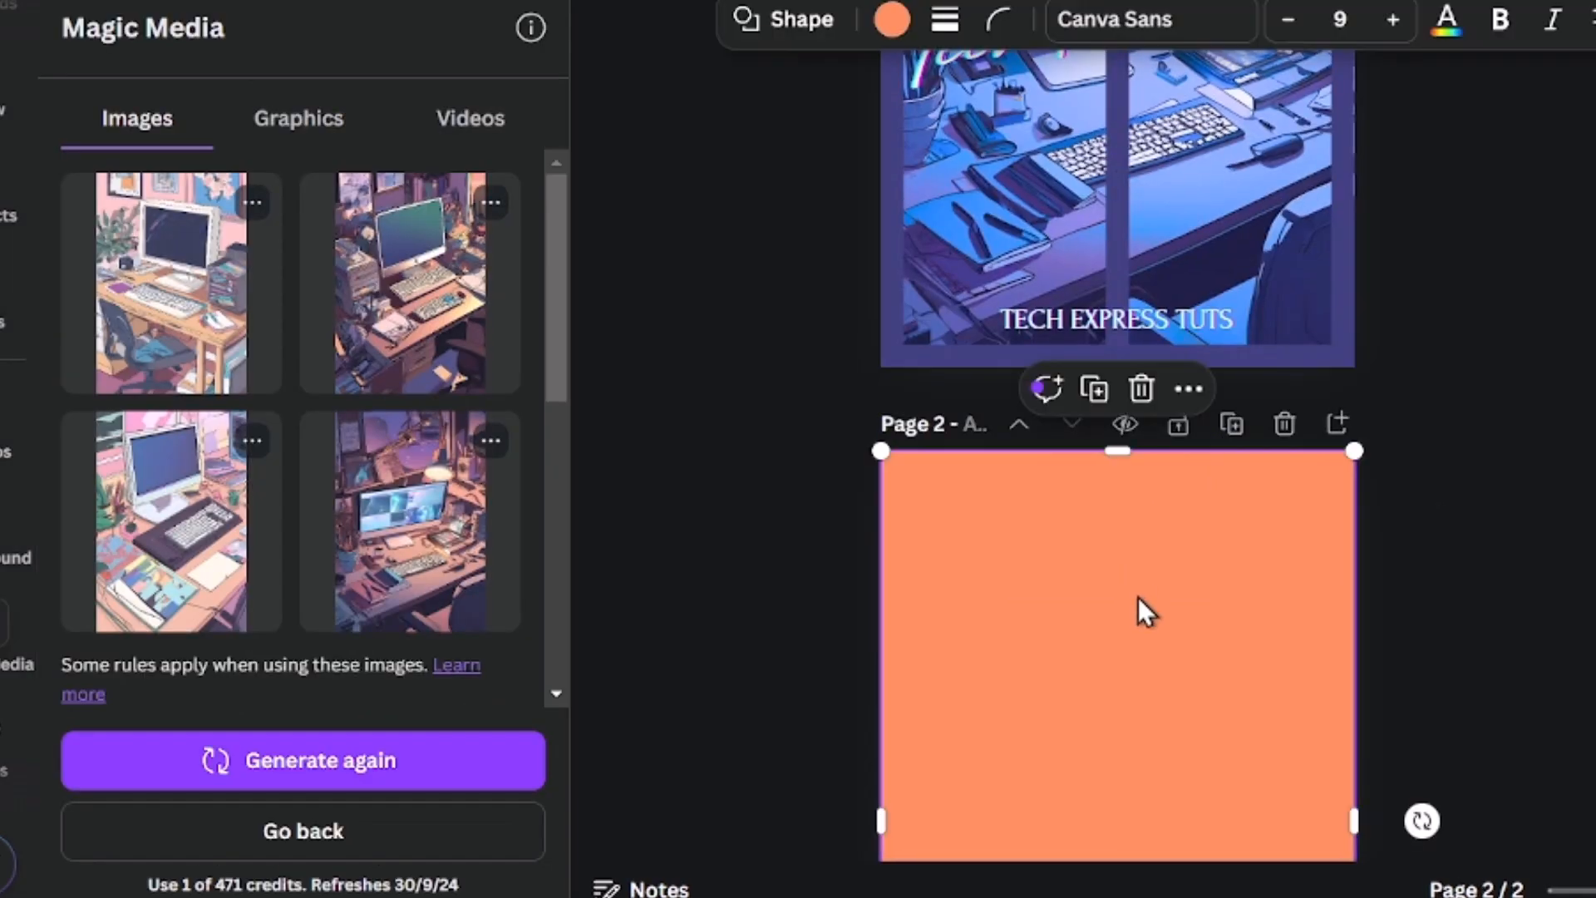
click(1141, 389)
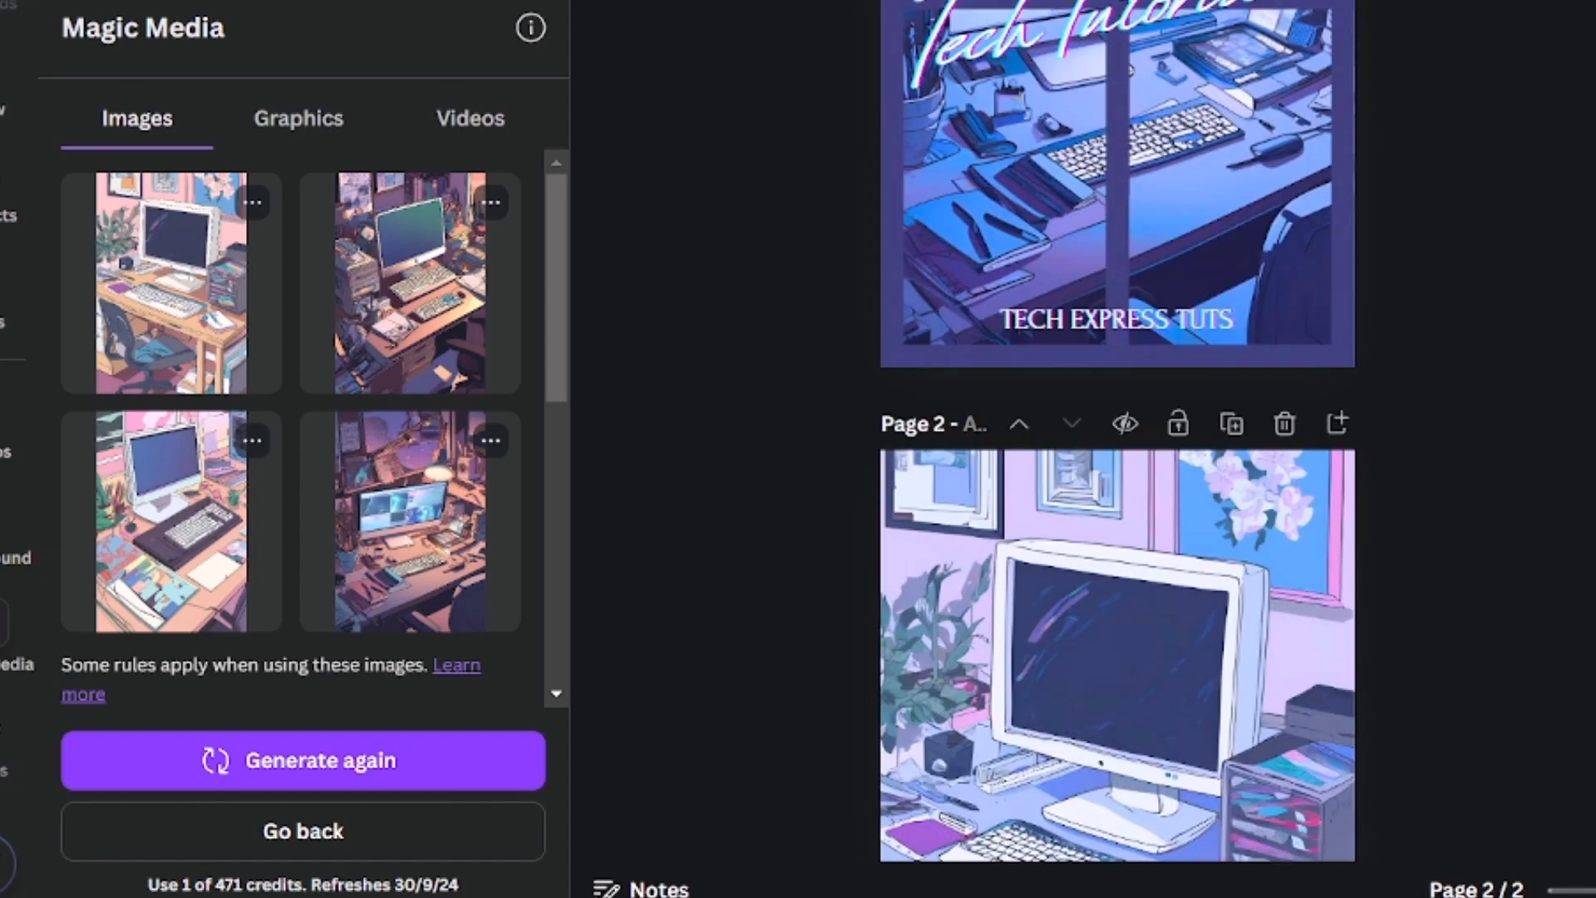
scroll(1117, 449, down, 2)
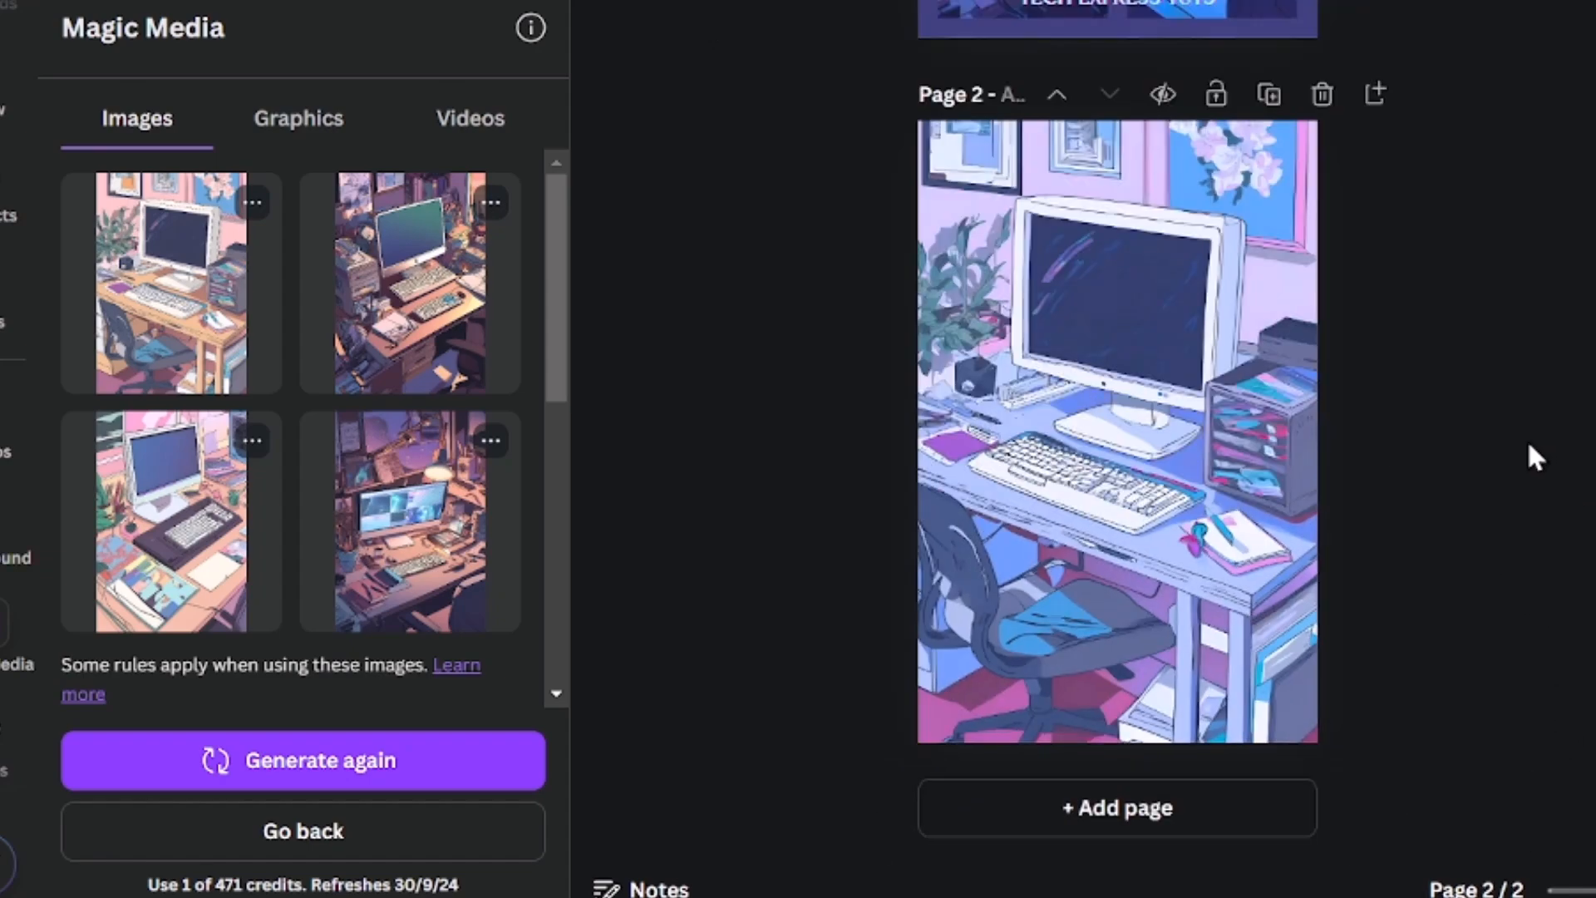
scroll(1528, 439, down, 3)
scroll(1463, 428, up, 4)
Step: Unlock the back cover template on page 2 and bring its layer above all other elements
click(1098, 341)
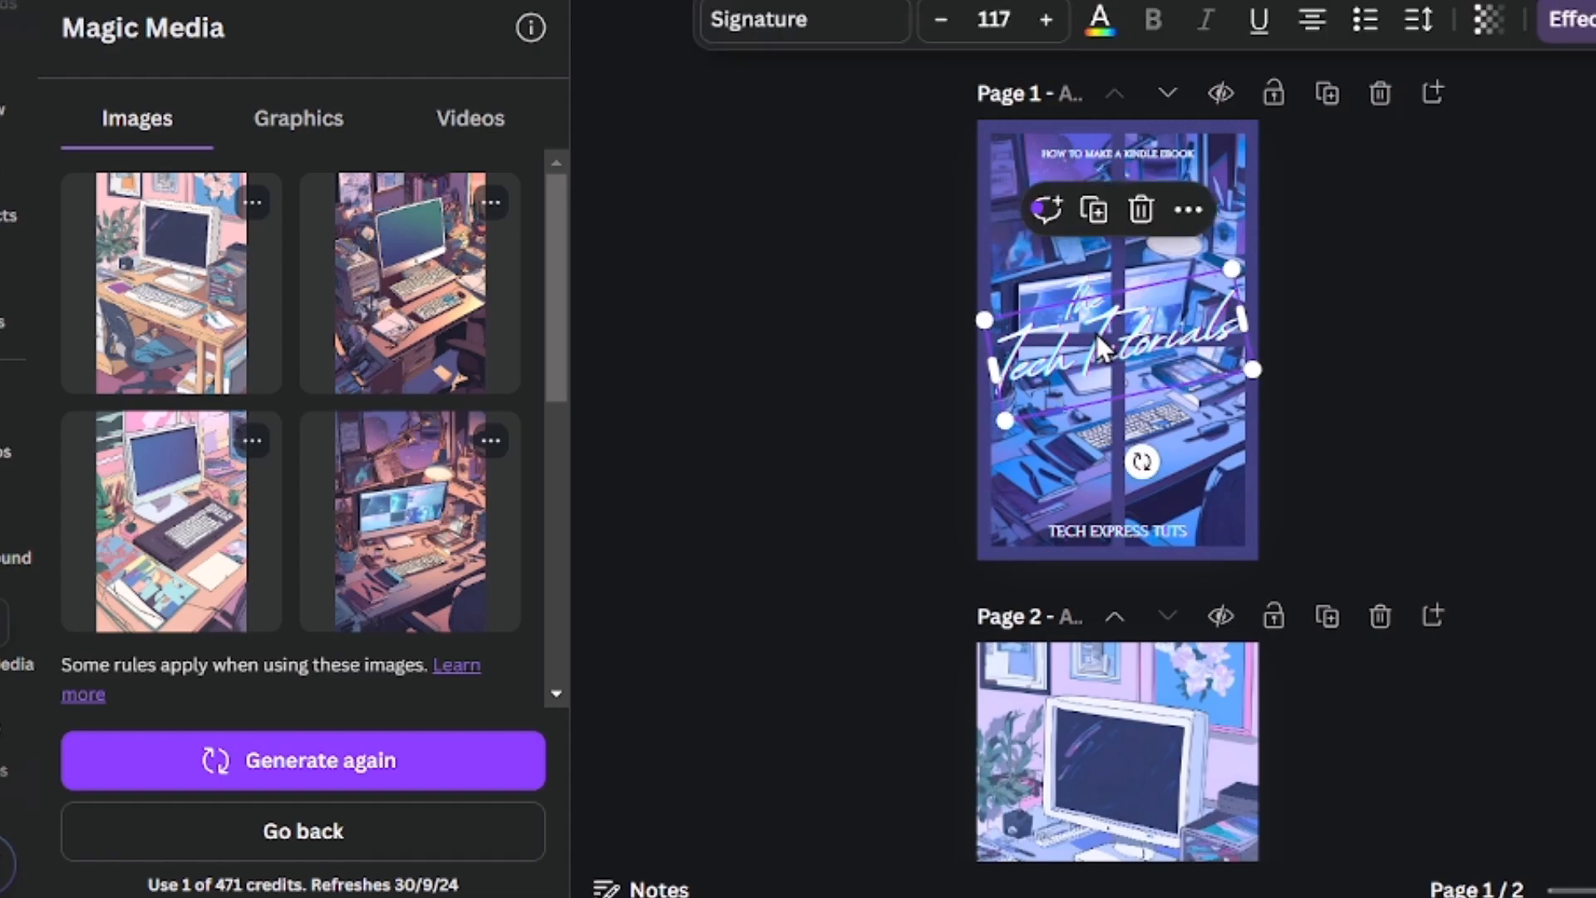
key(alt+1)
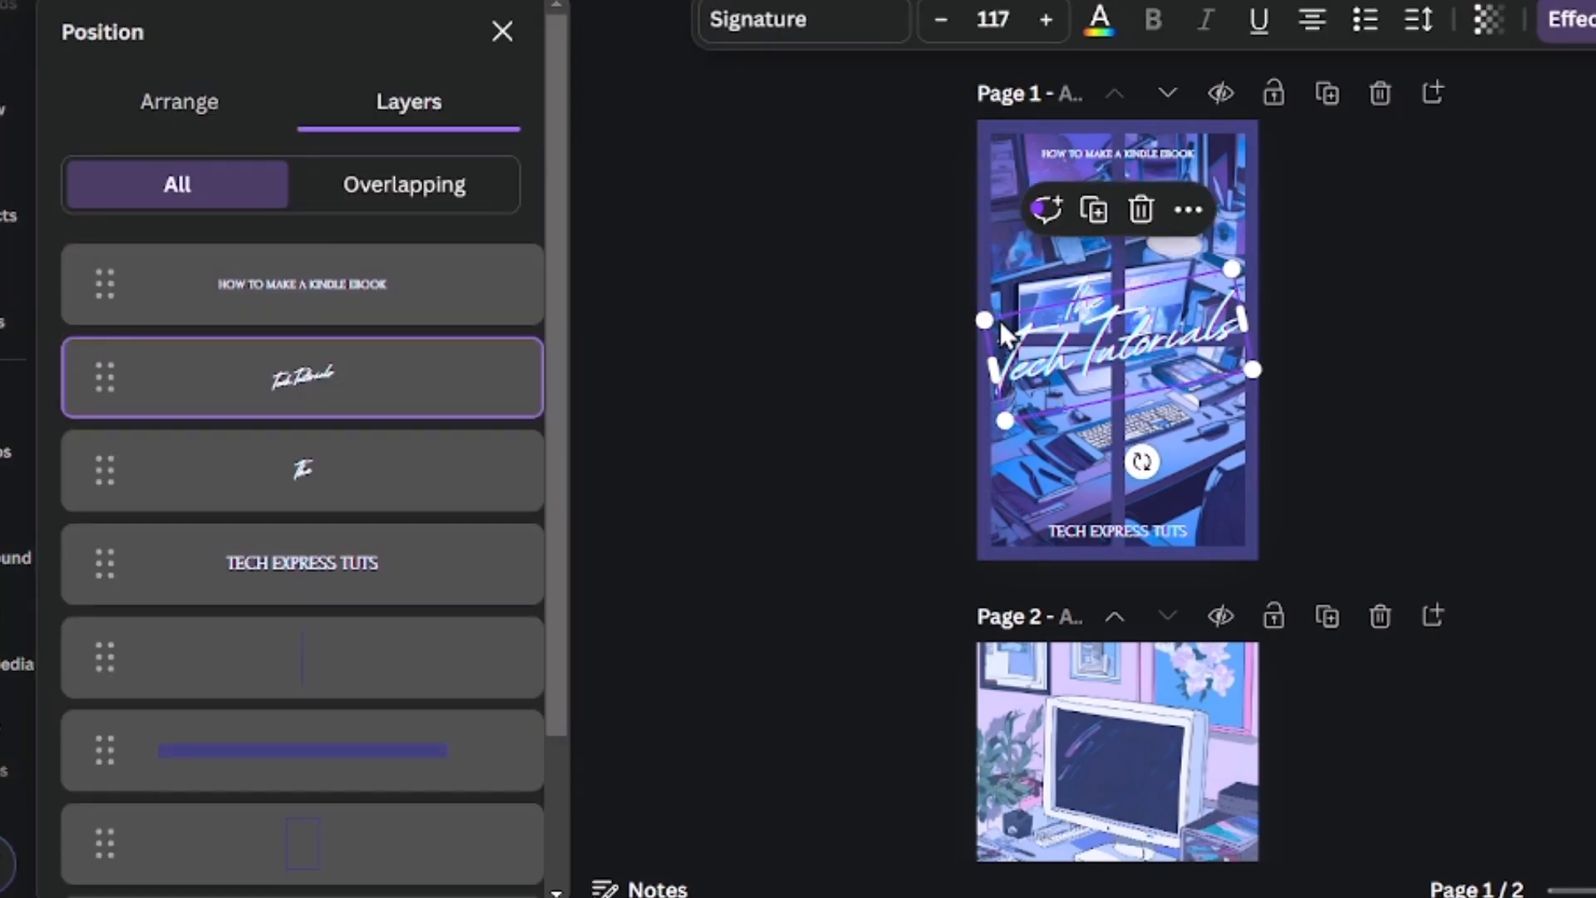
scroll(225, 649, down, 2)
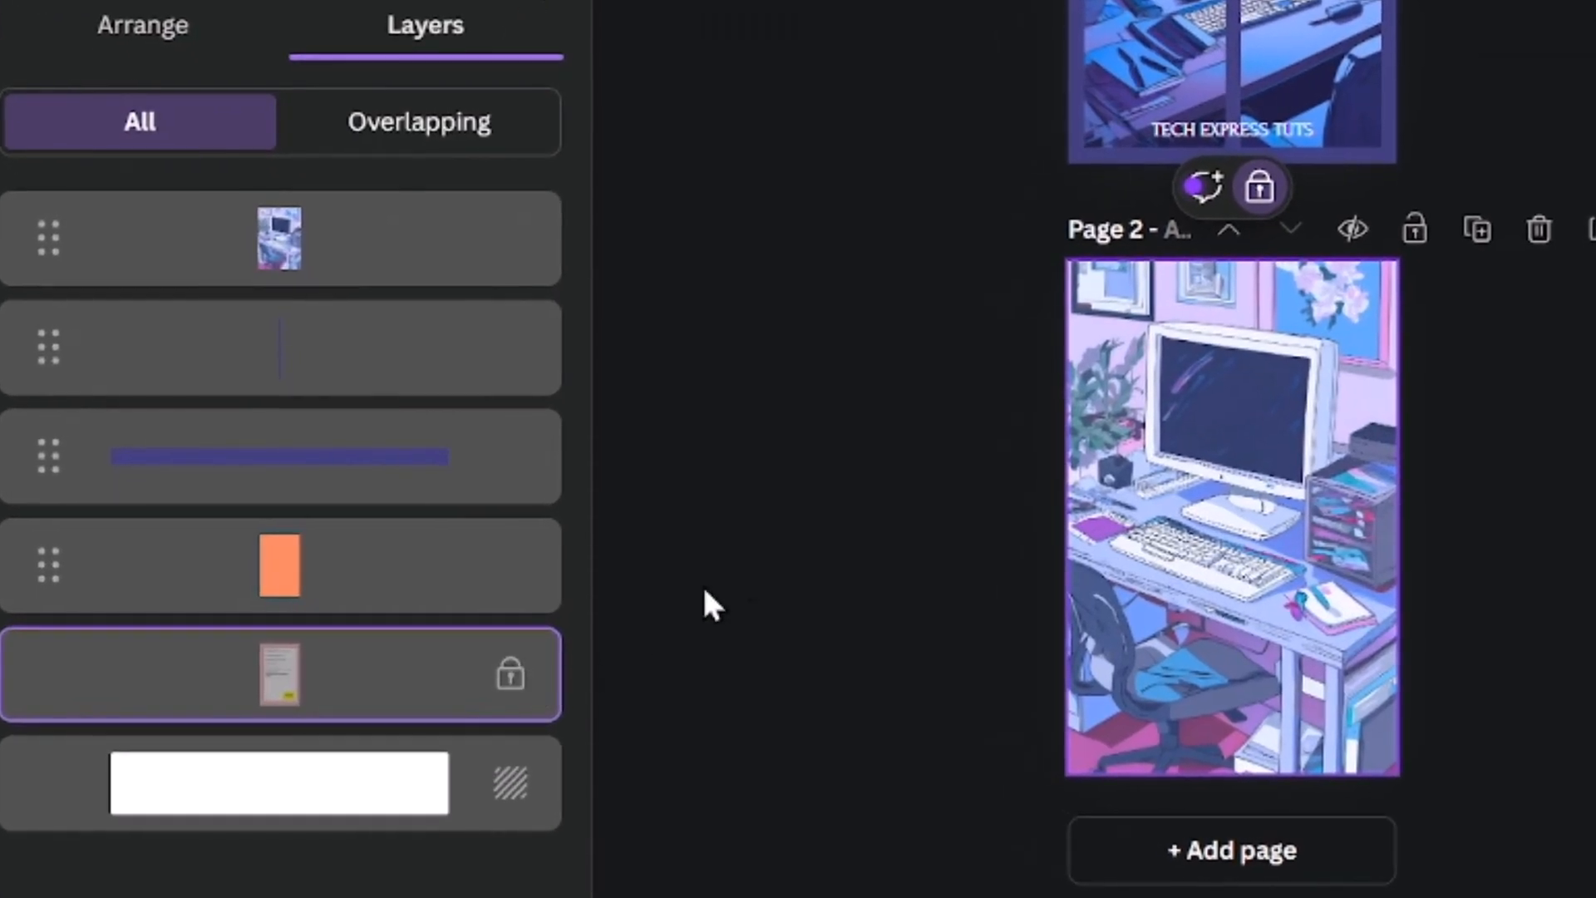
click(1254, 200)
drag(474, 712, 332, 225)
scroll(1569, 544, up, 4)
scroll(1569, 545, down, 2)
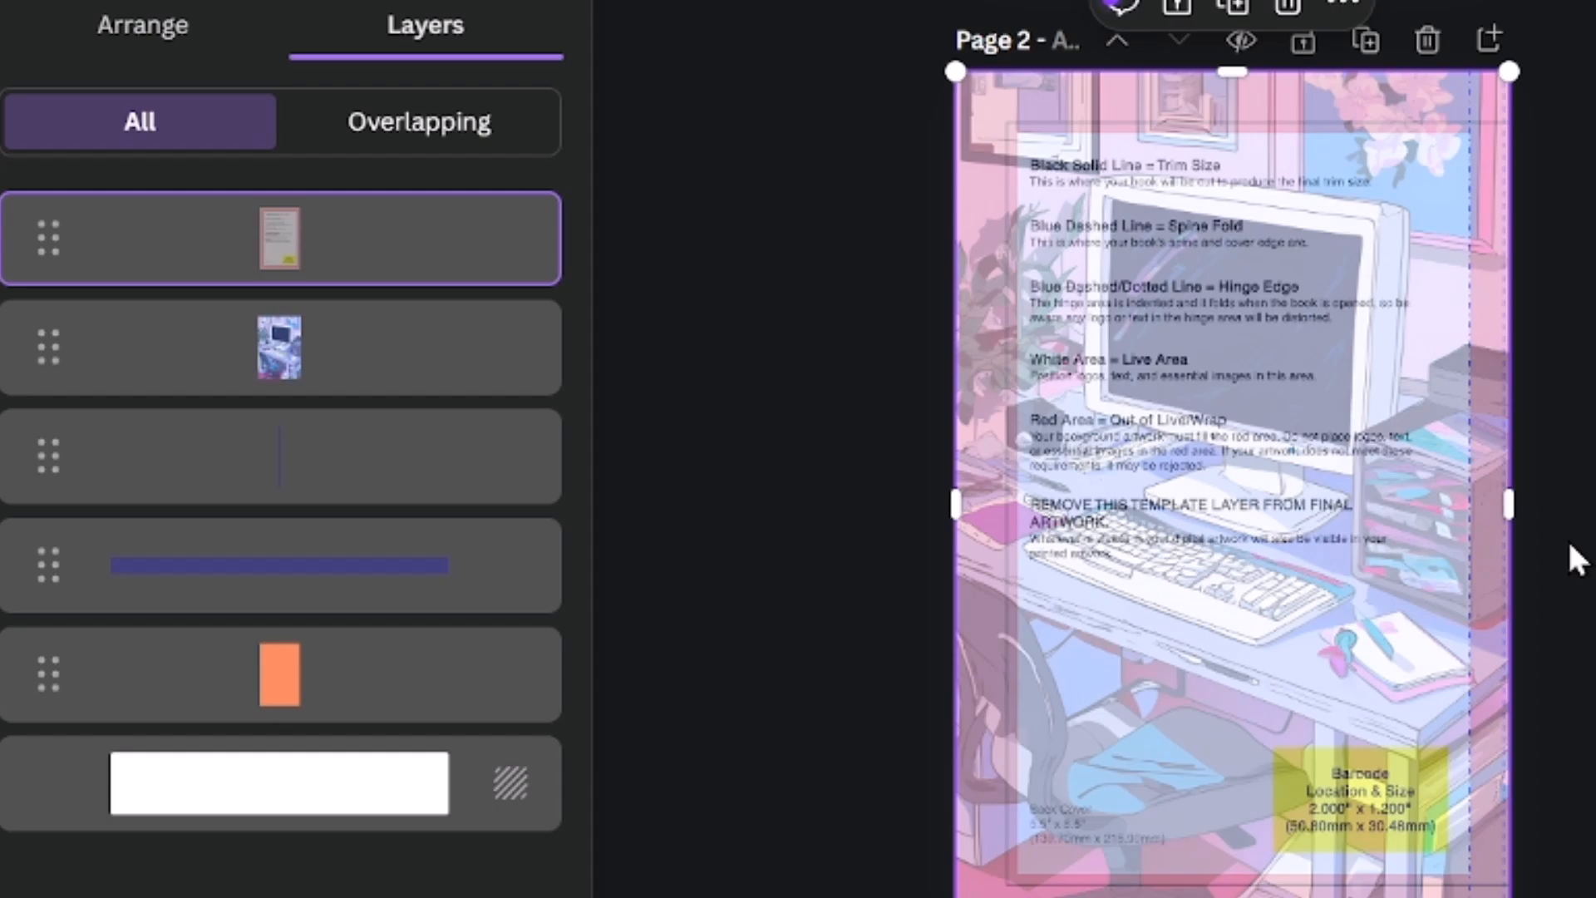
Step: Lock the template layer on page 2, scale the other back cover elements down together, and position them within the template's guides
click(527, 218)
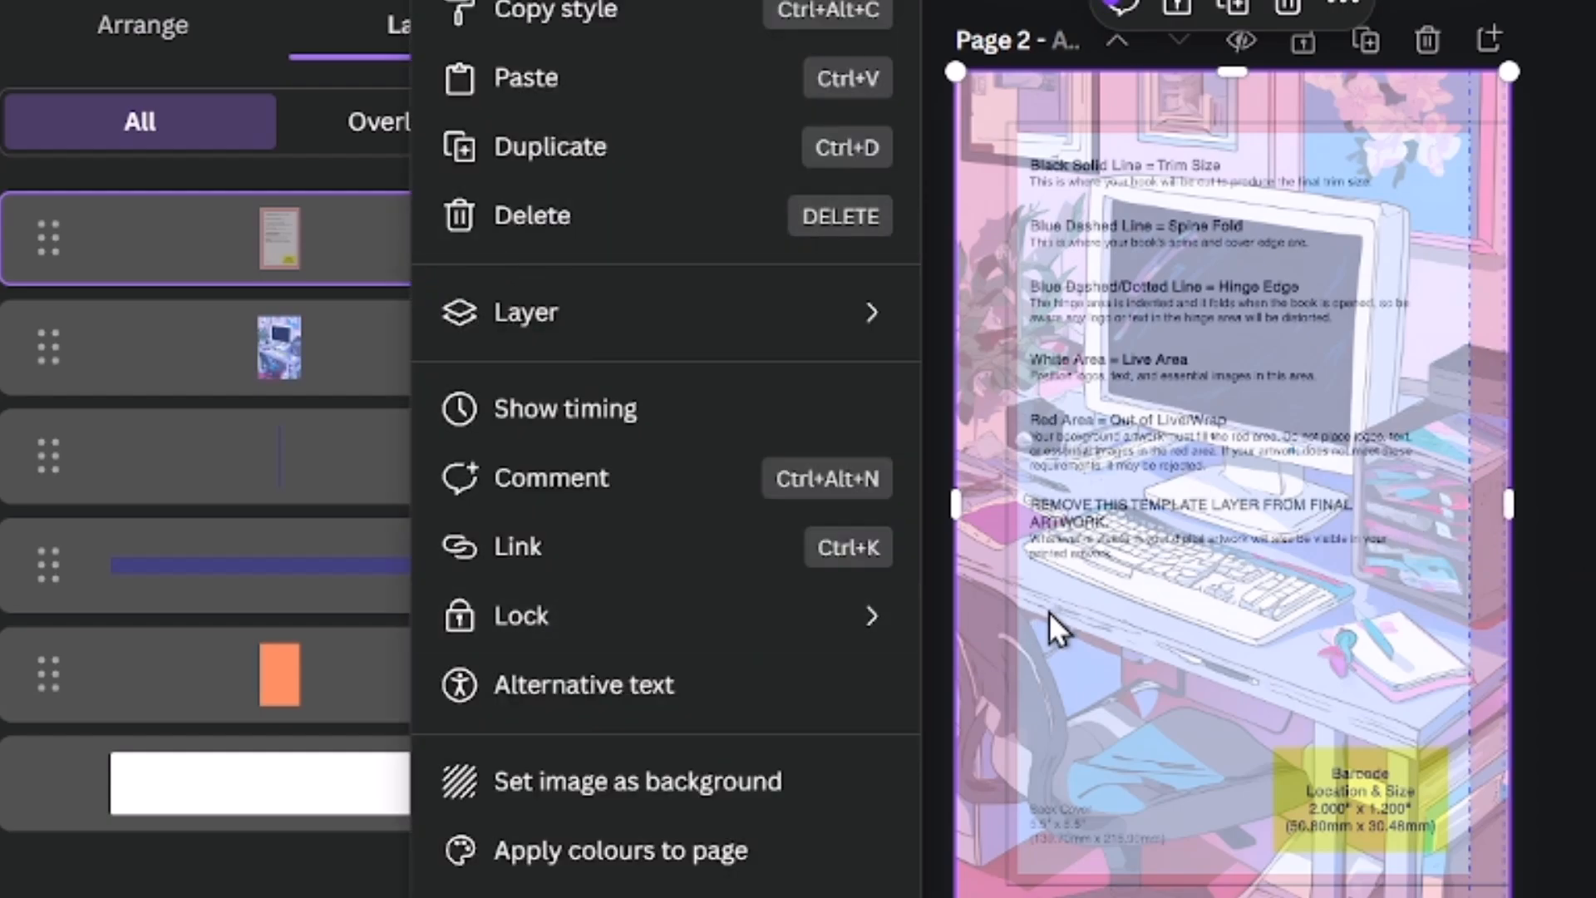
click(864, 619)
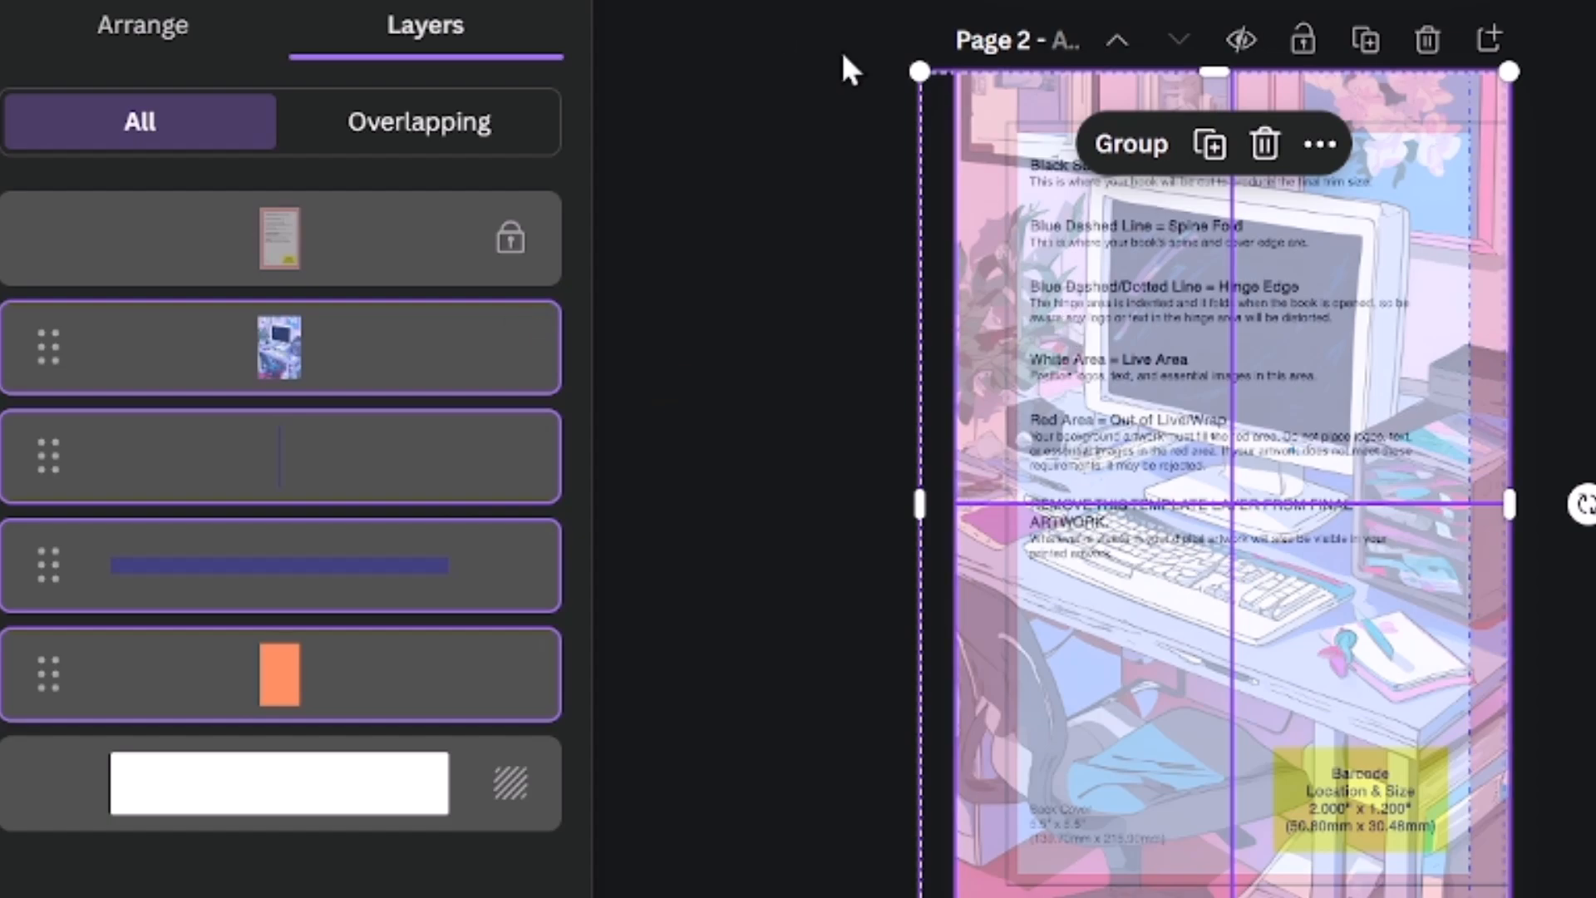
drag(919, 71, 992, 177)
drag(1265, 306, 1260, 254)
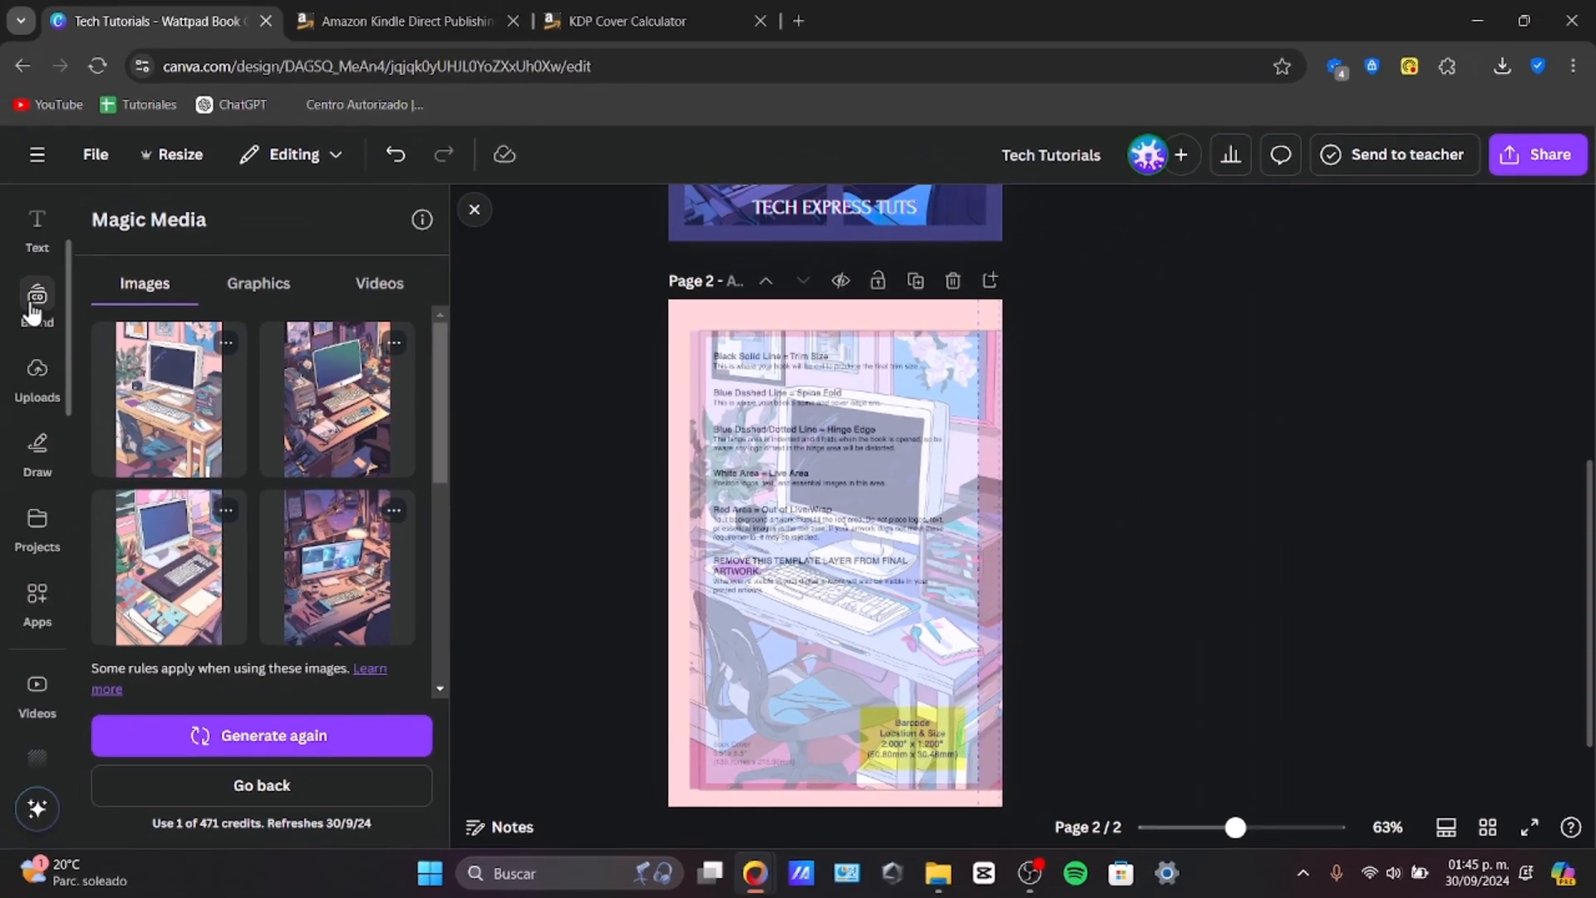
Step: Add a square shape to page 2, colour it black, and enlarge it to cover the whole page
scroll(36, 274, up, 3)
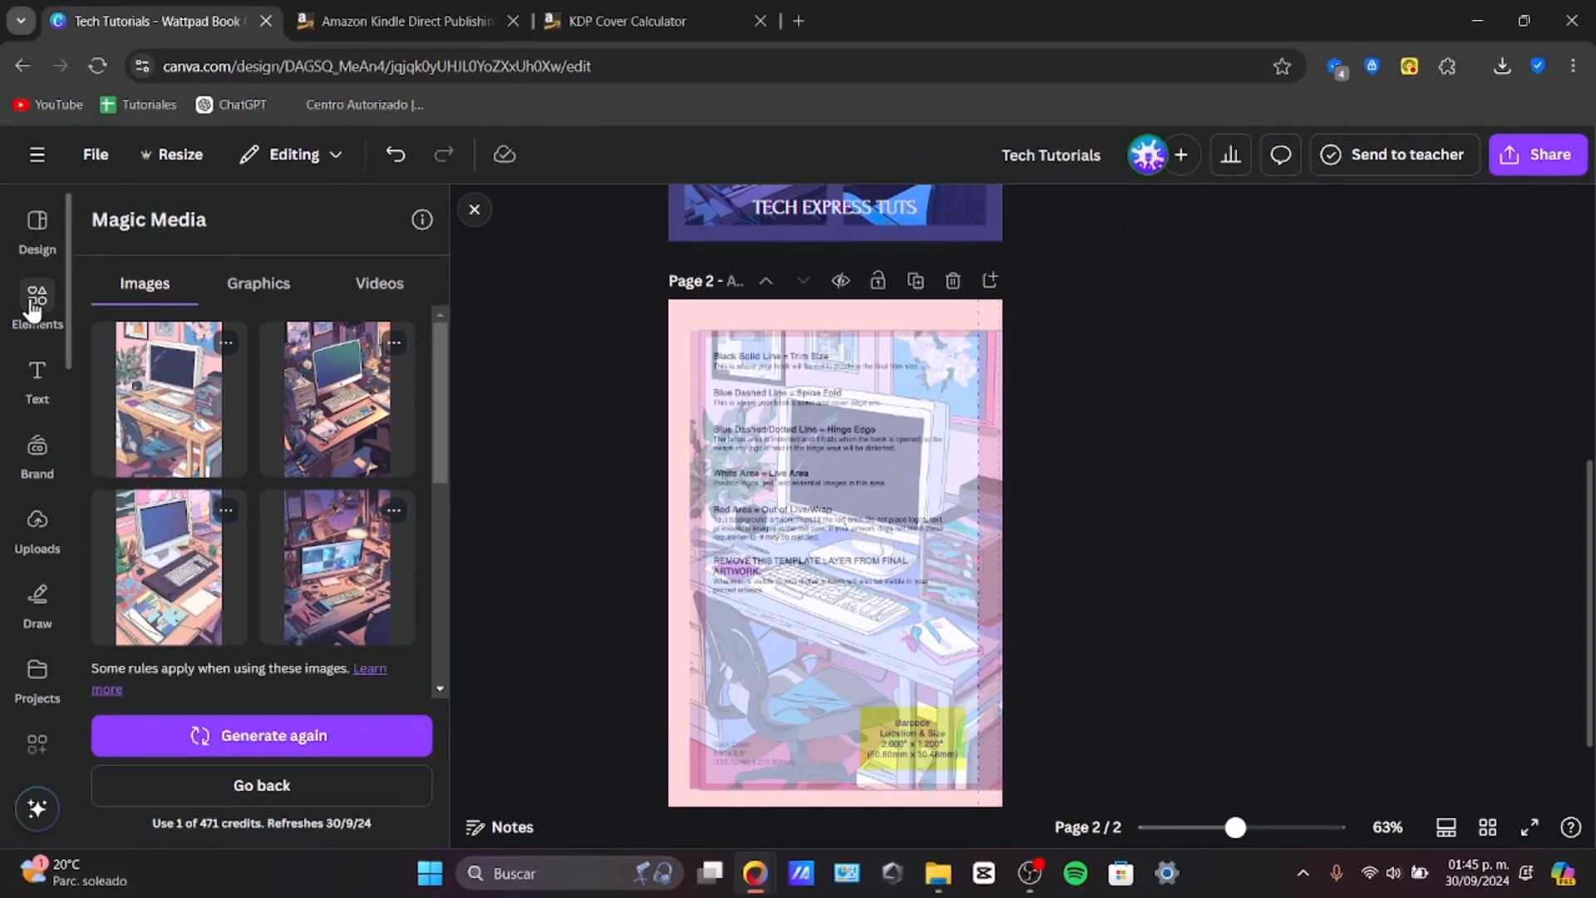
click(37, 304)
click(121, 522)
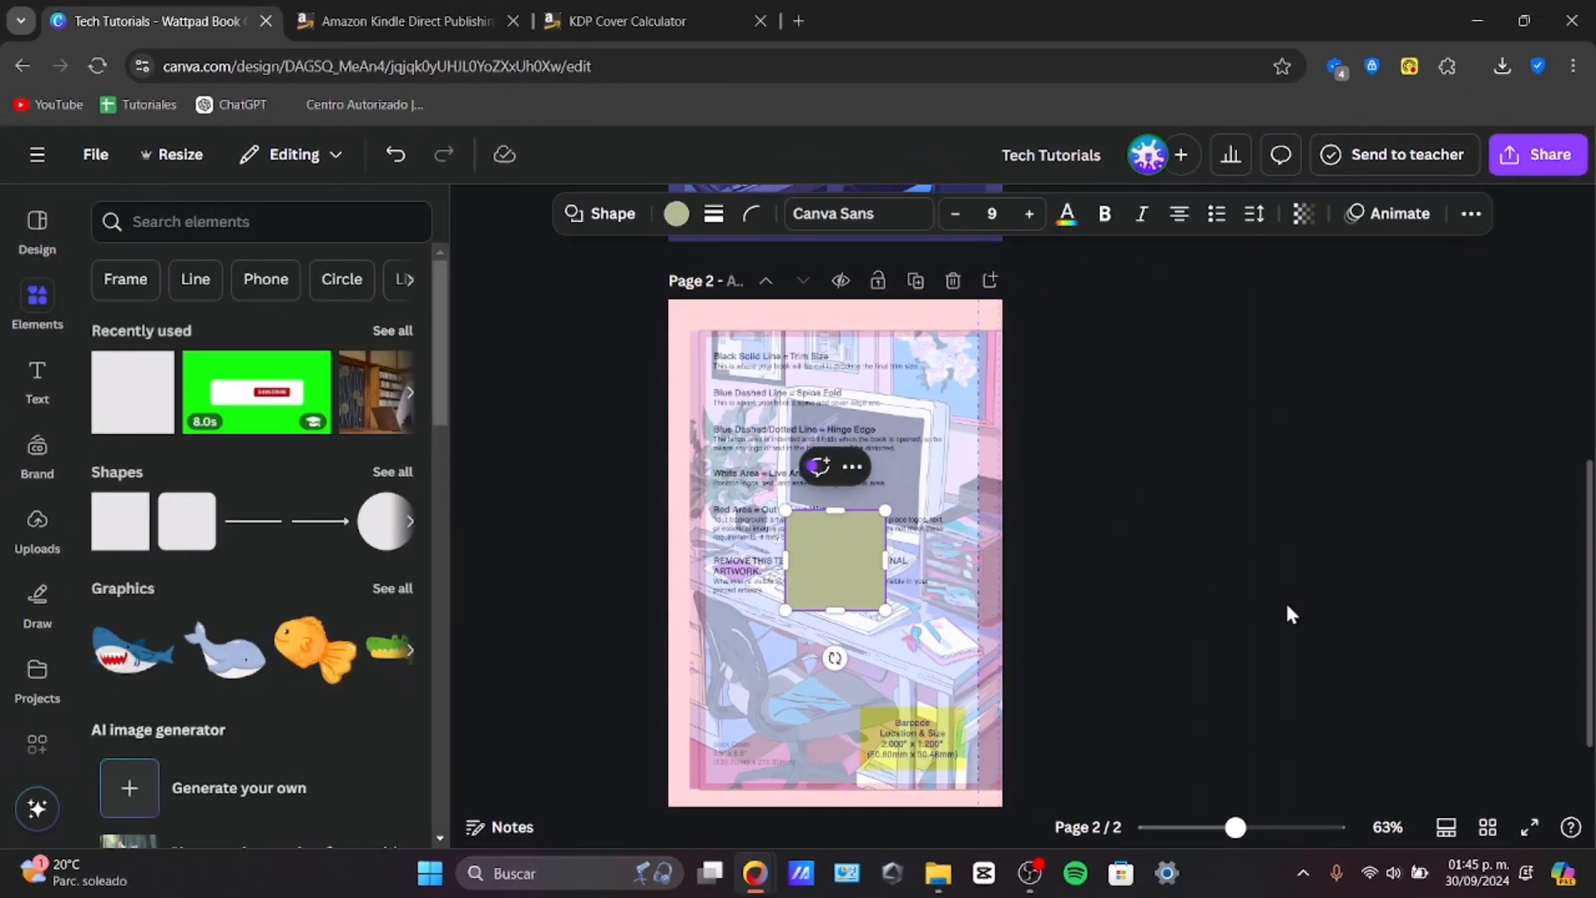
drag(834, 559, 735, 355)
click(678, 214)
click(225, 374)
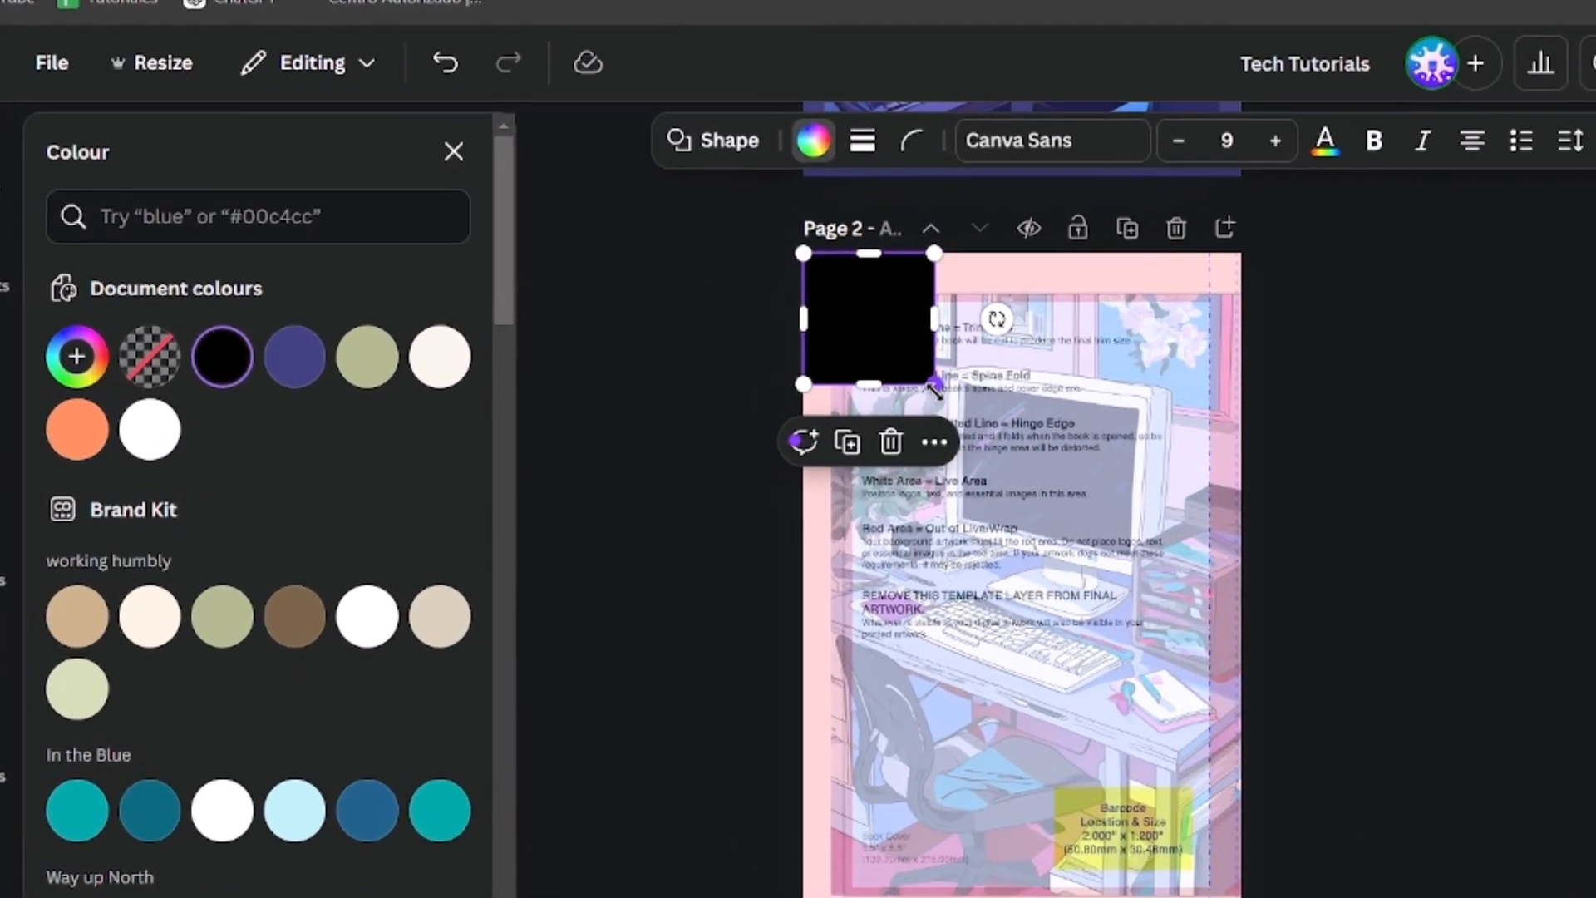
drag(935, 384, 1254, 897)
scroll(1065, 716, down, 1)
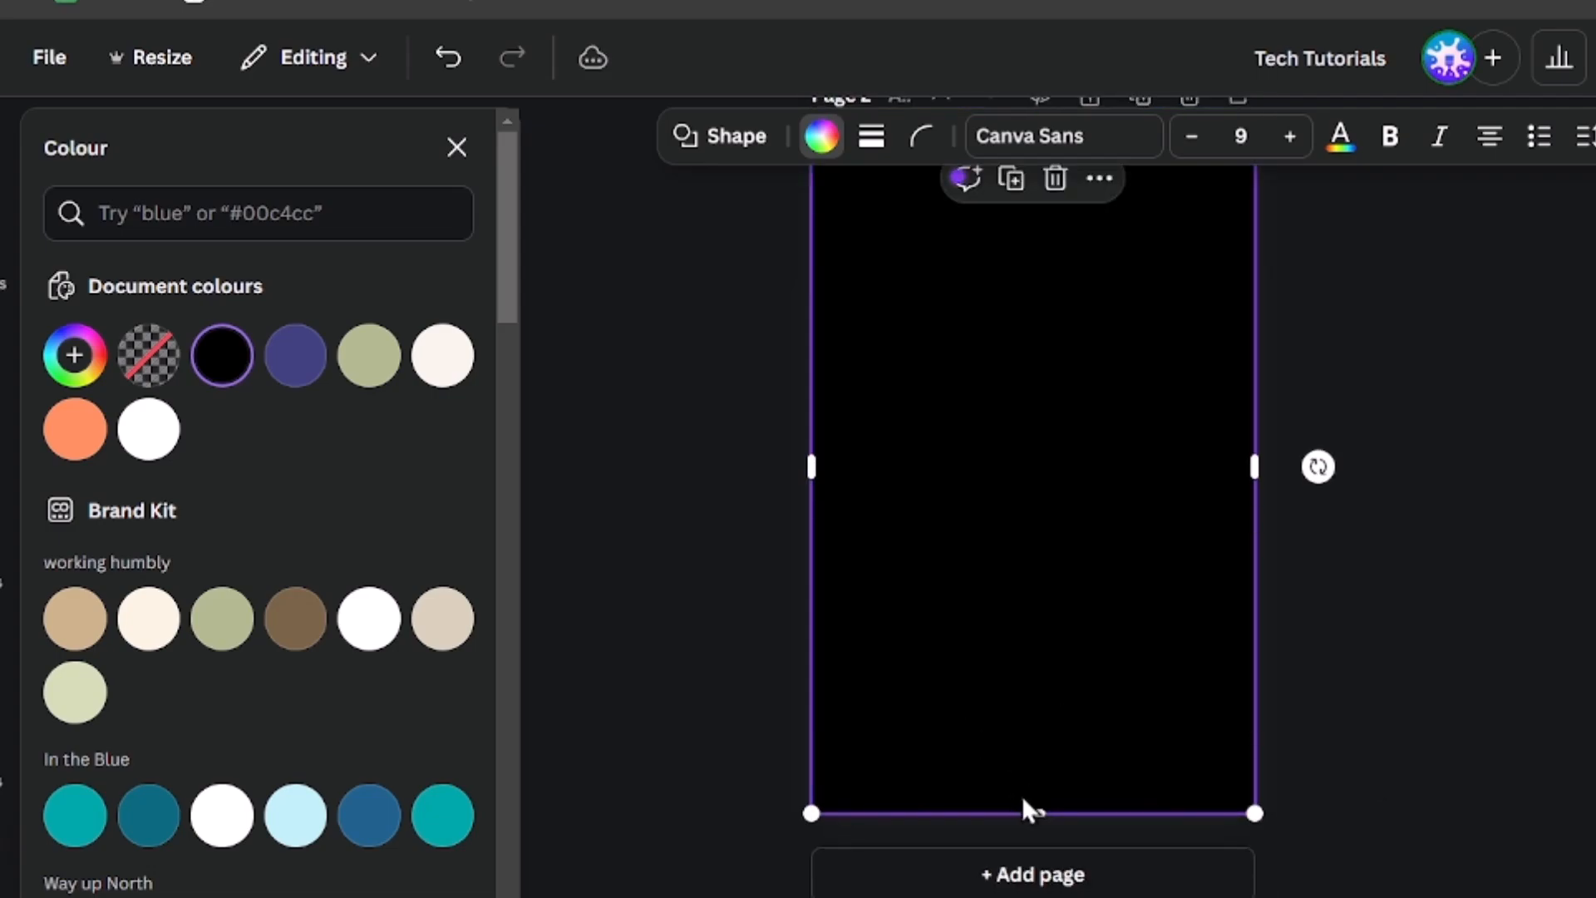
click(1226, 645)
Step: Move the black rectangle's layer on page 2 behind the desk illustration, directly above the orange rectangle
scroll(1225, 645, up, 4)
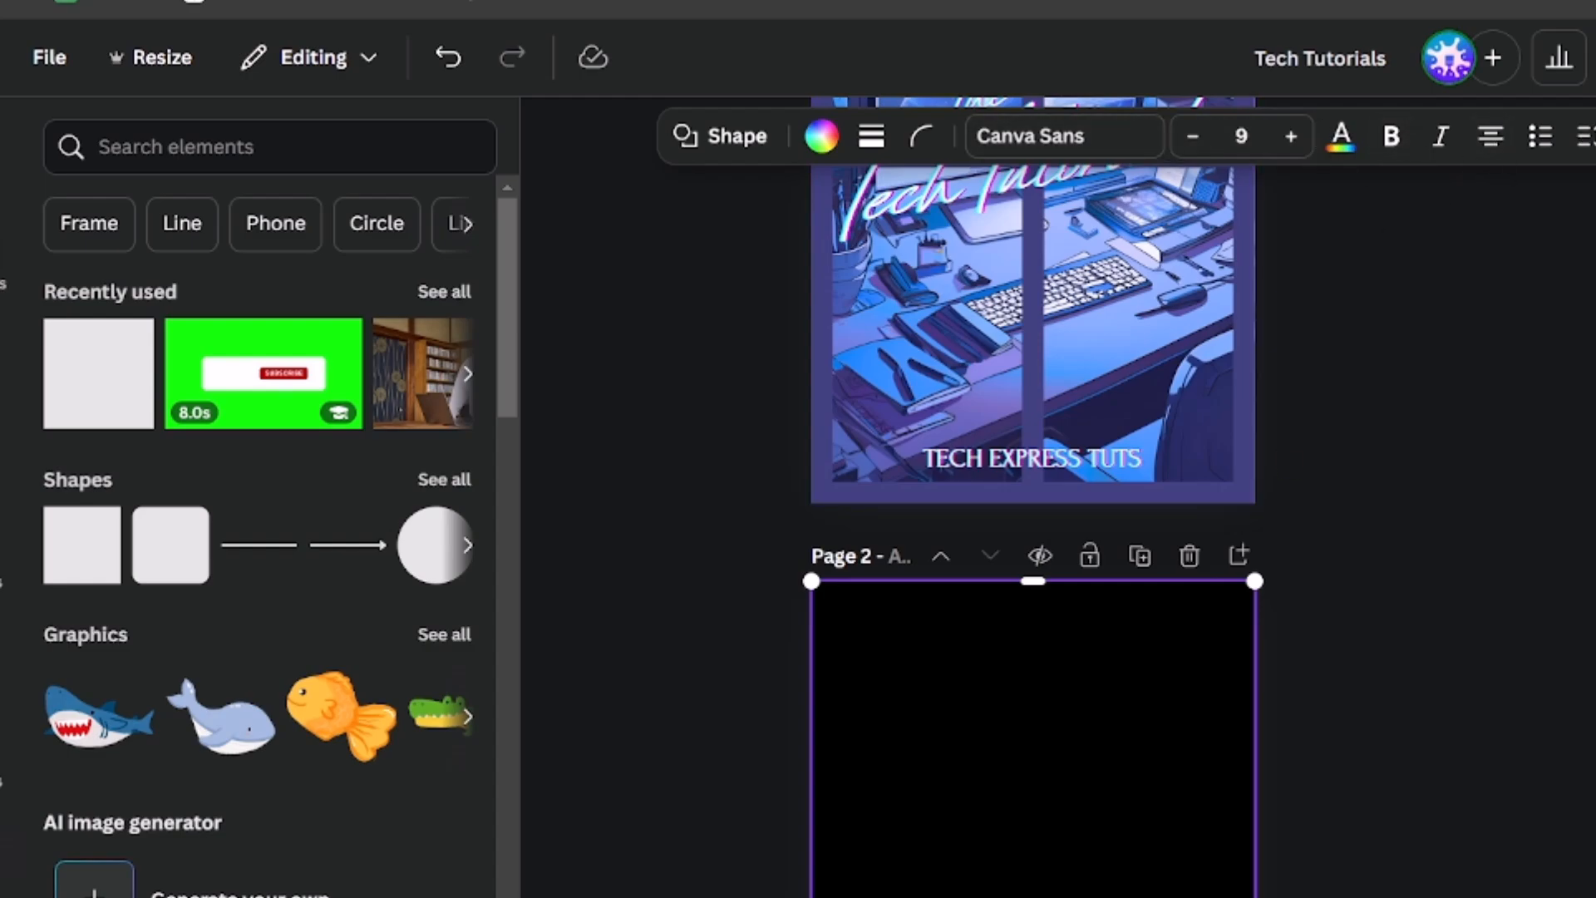
click(1595, 136)
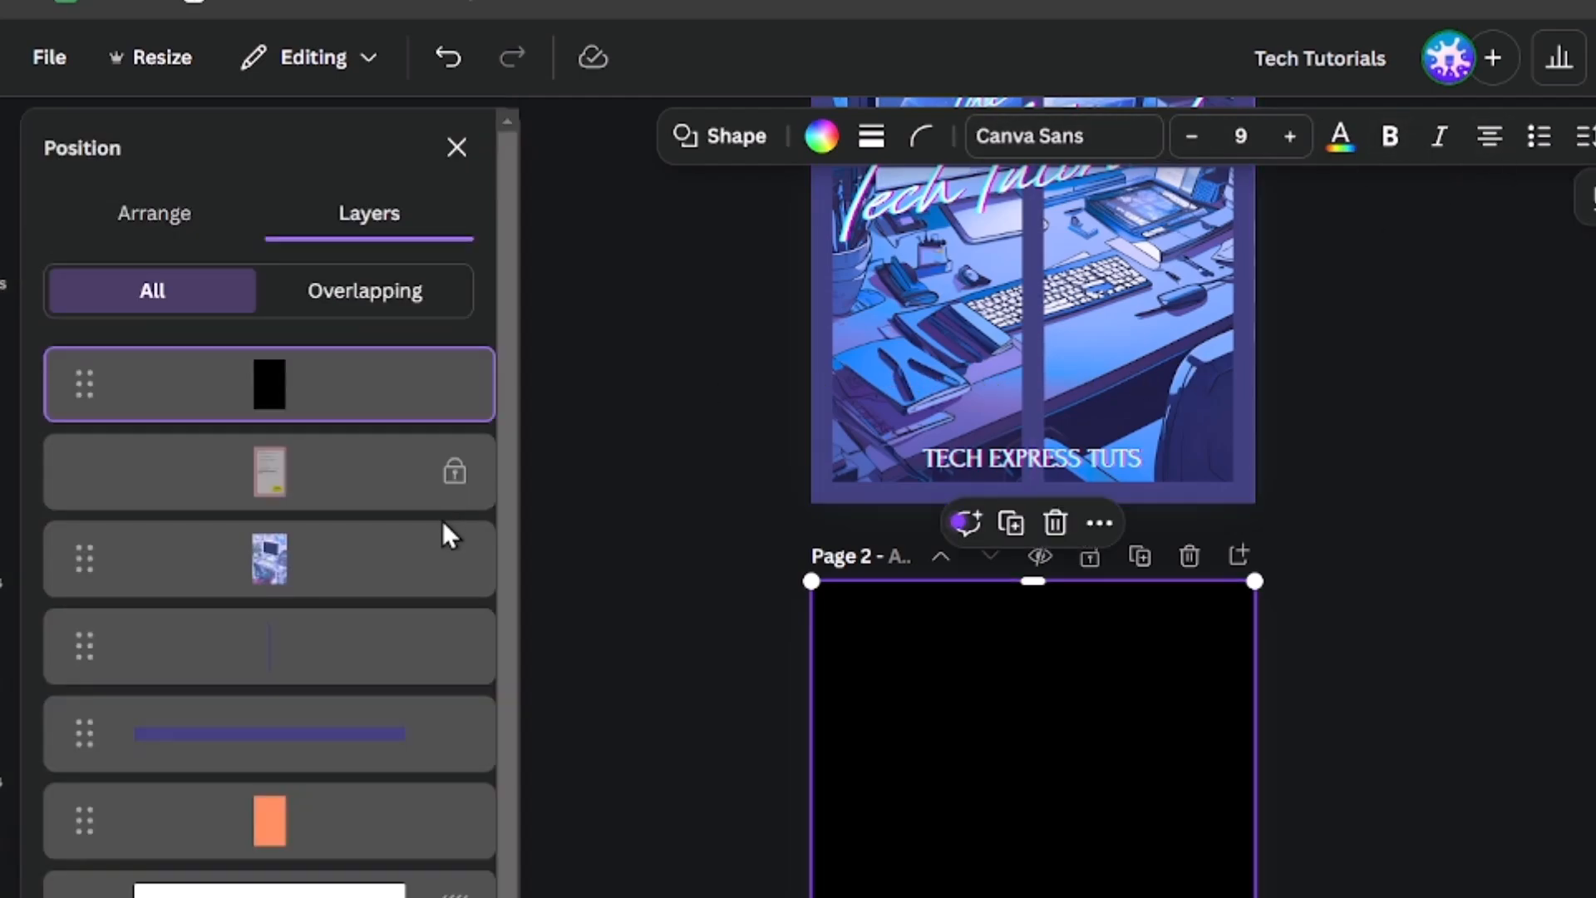
drag(137, 426, 81, 786)
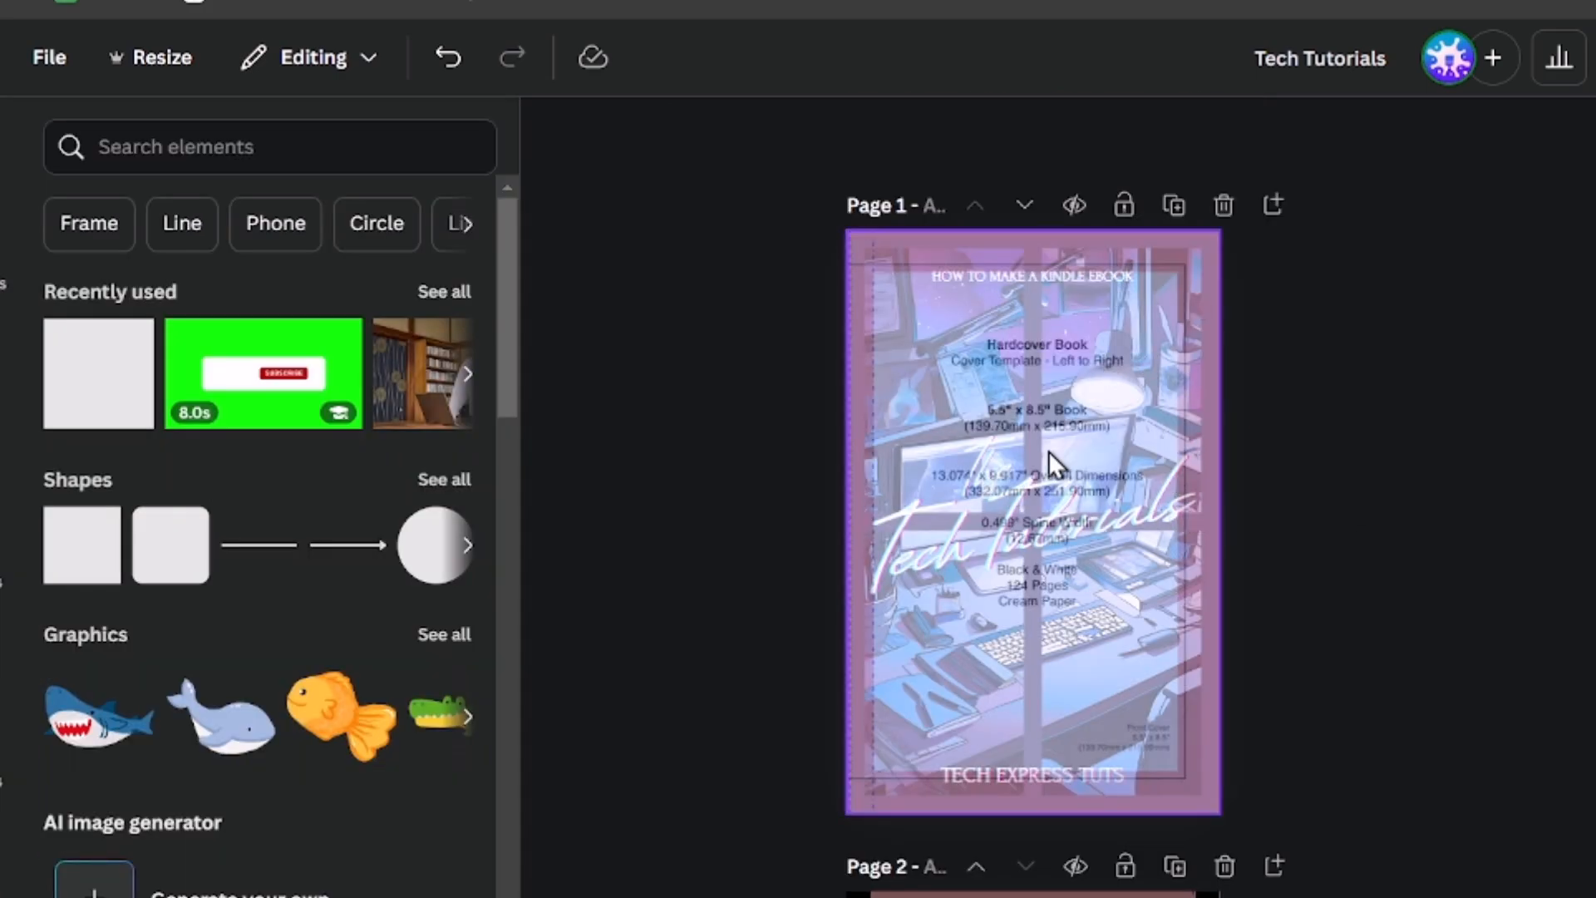
Step: Delete the KDP template overlay from the back cover on page 2 and from the front cover on page 1
scroll(1050, 450, up, 3)
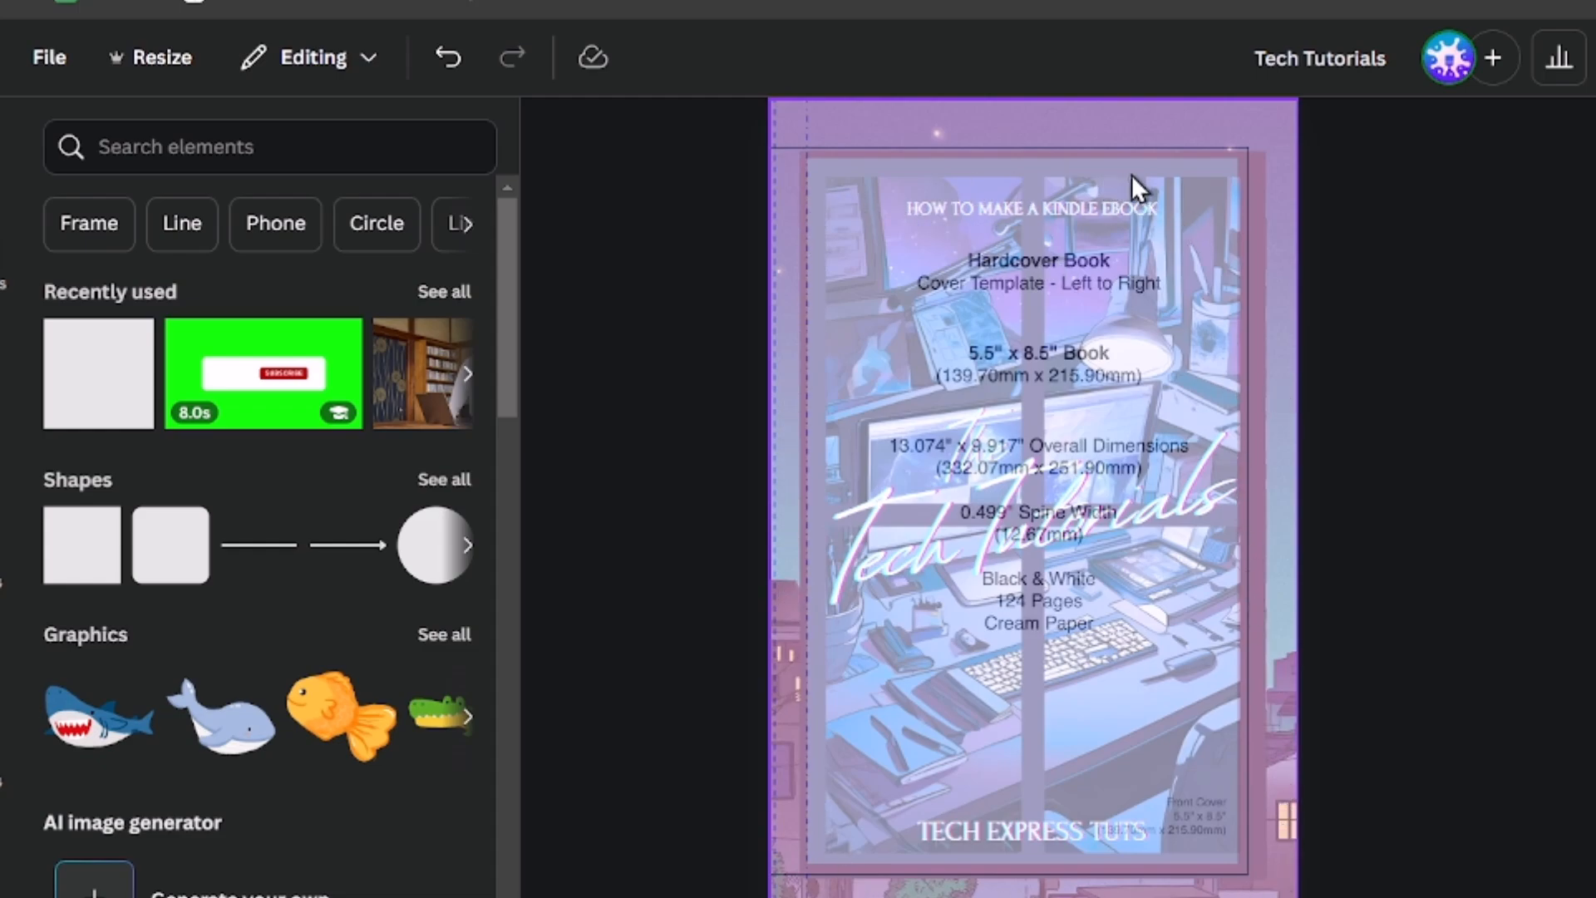
scroll(1342, 432, down, 3)
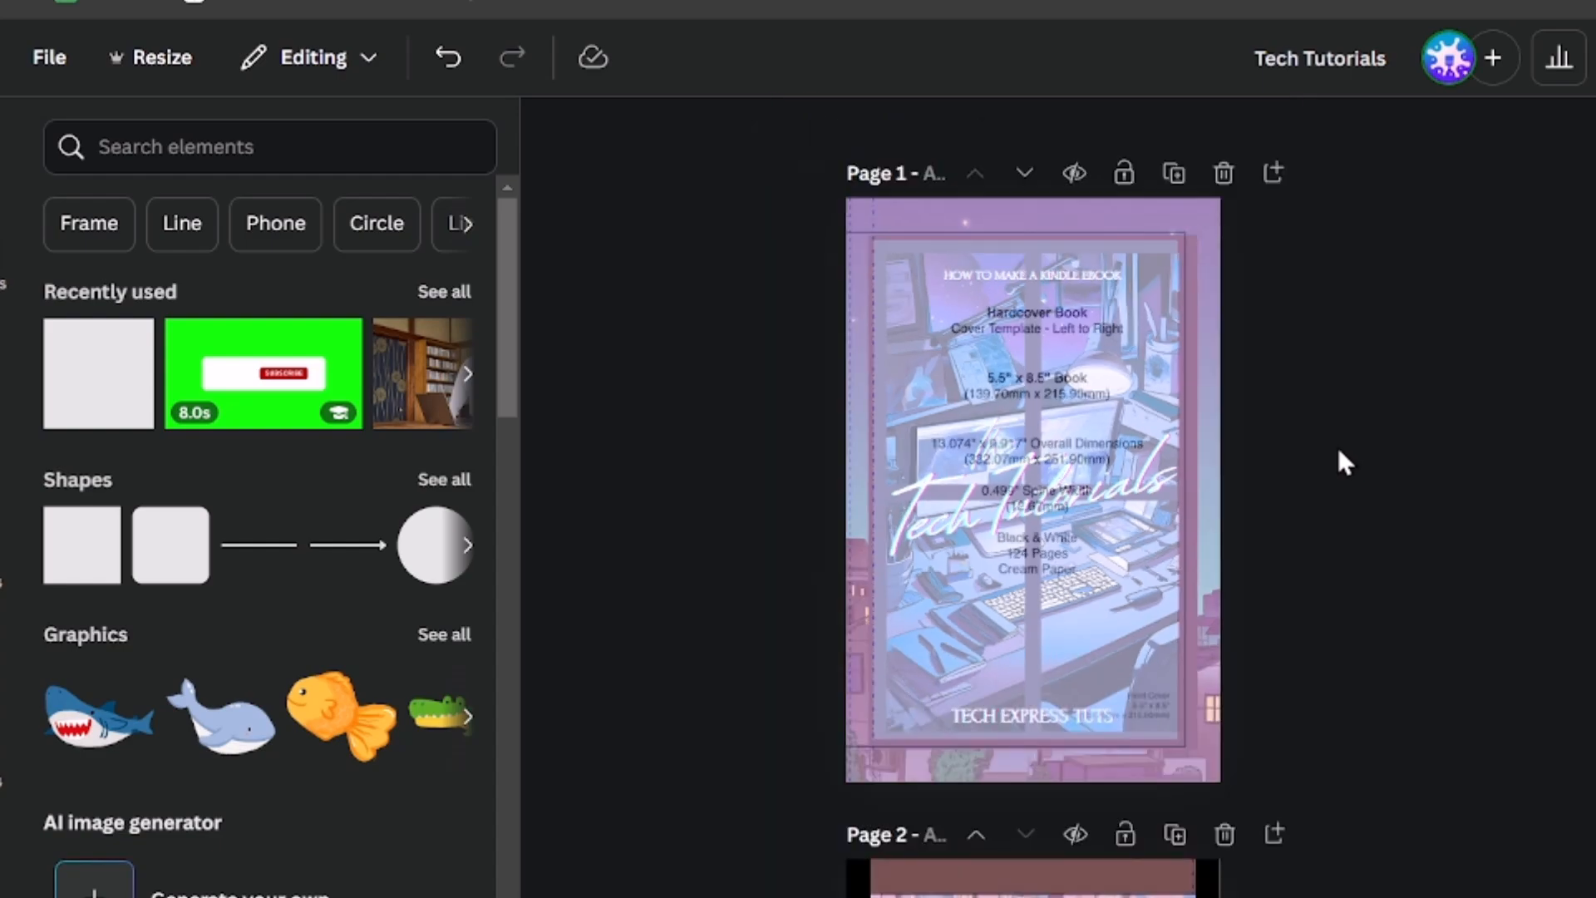
click(1210, 474)
scroll(1284, 507, down, 1)
click(1360, 554)
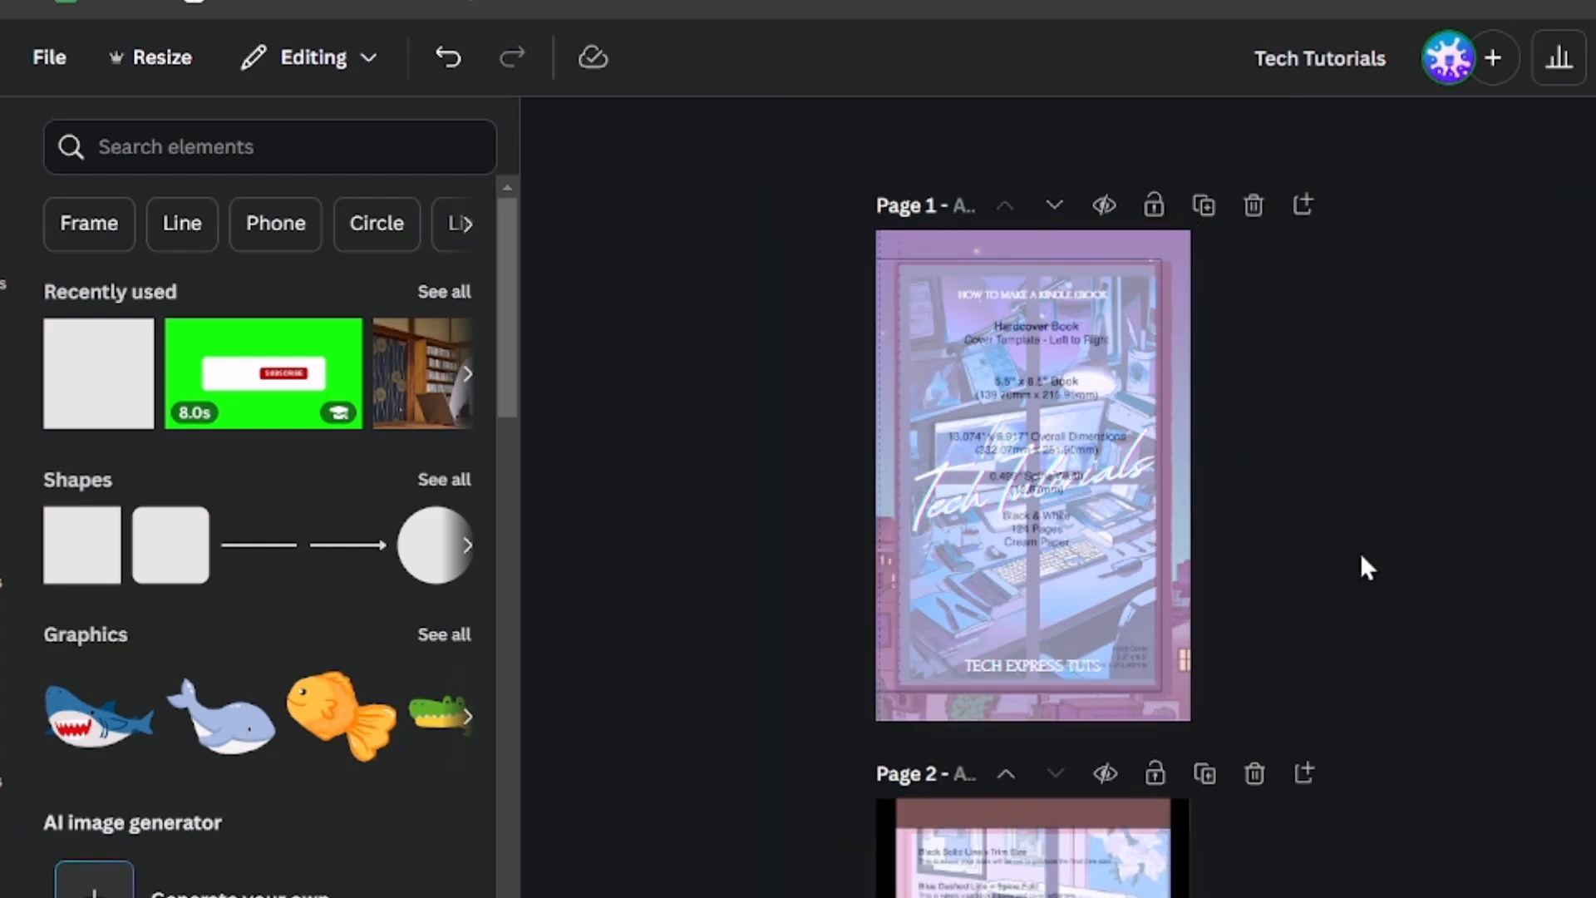
scroll(1360, 556, down, 3)
click(1123, 482)
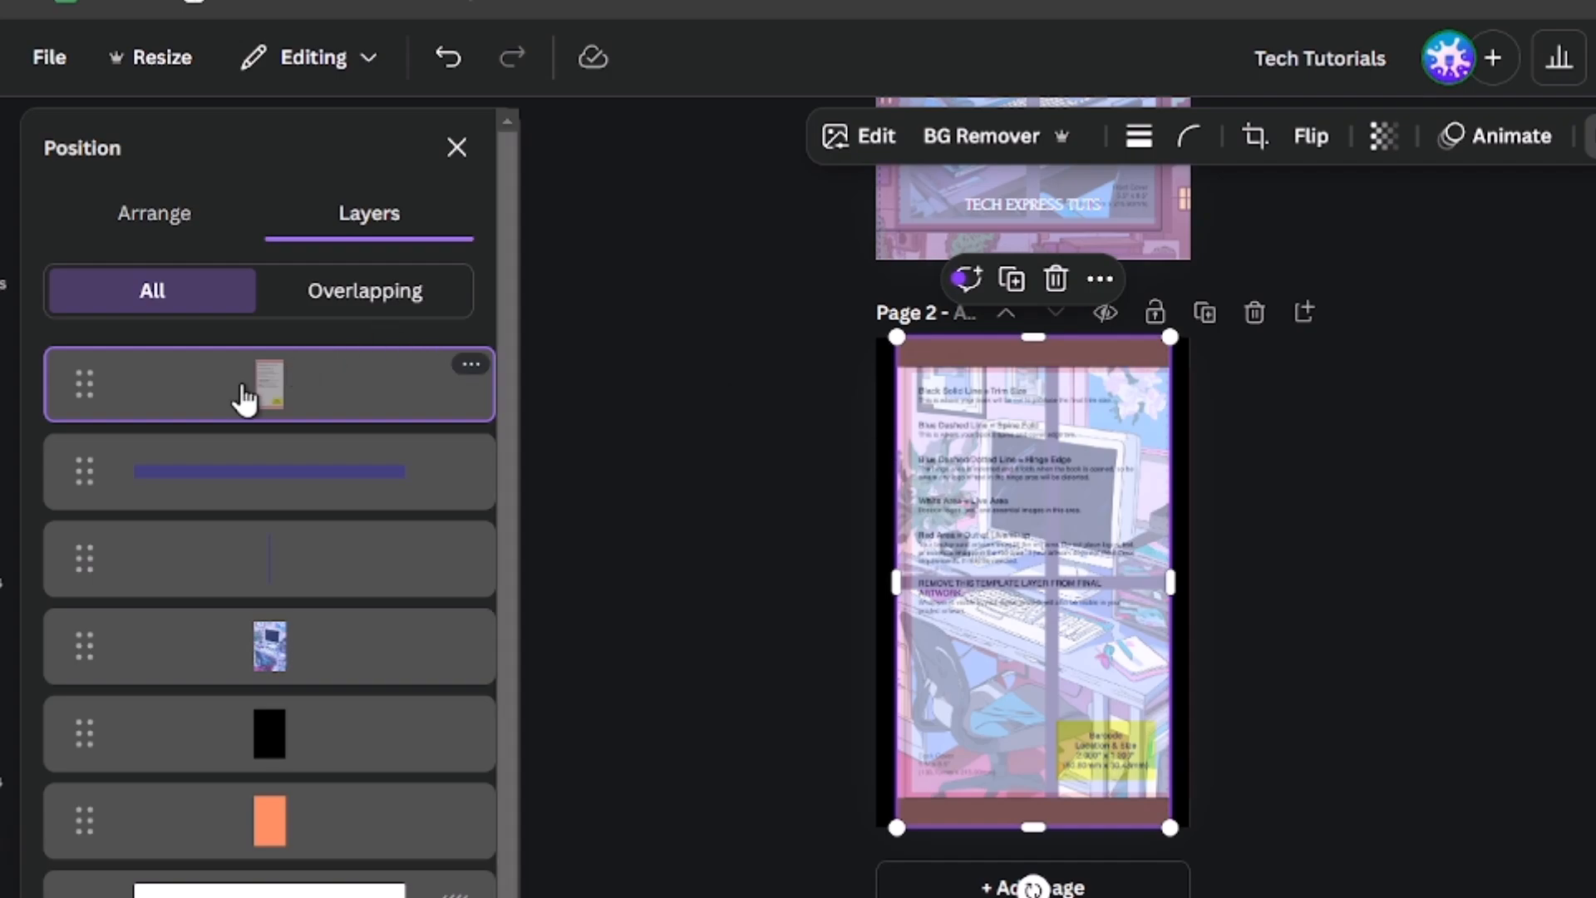
key(Delete)
click(970, 178)
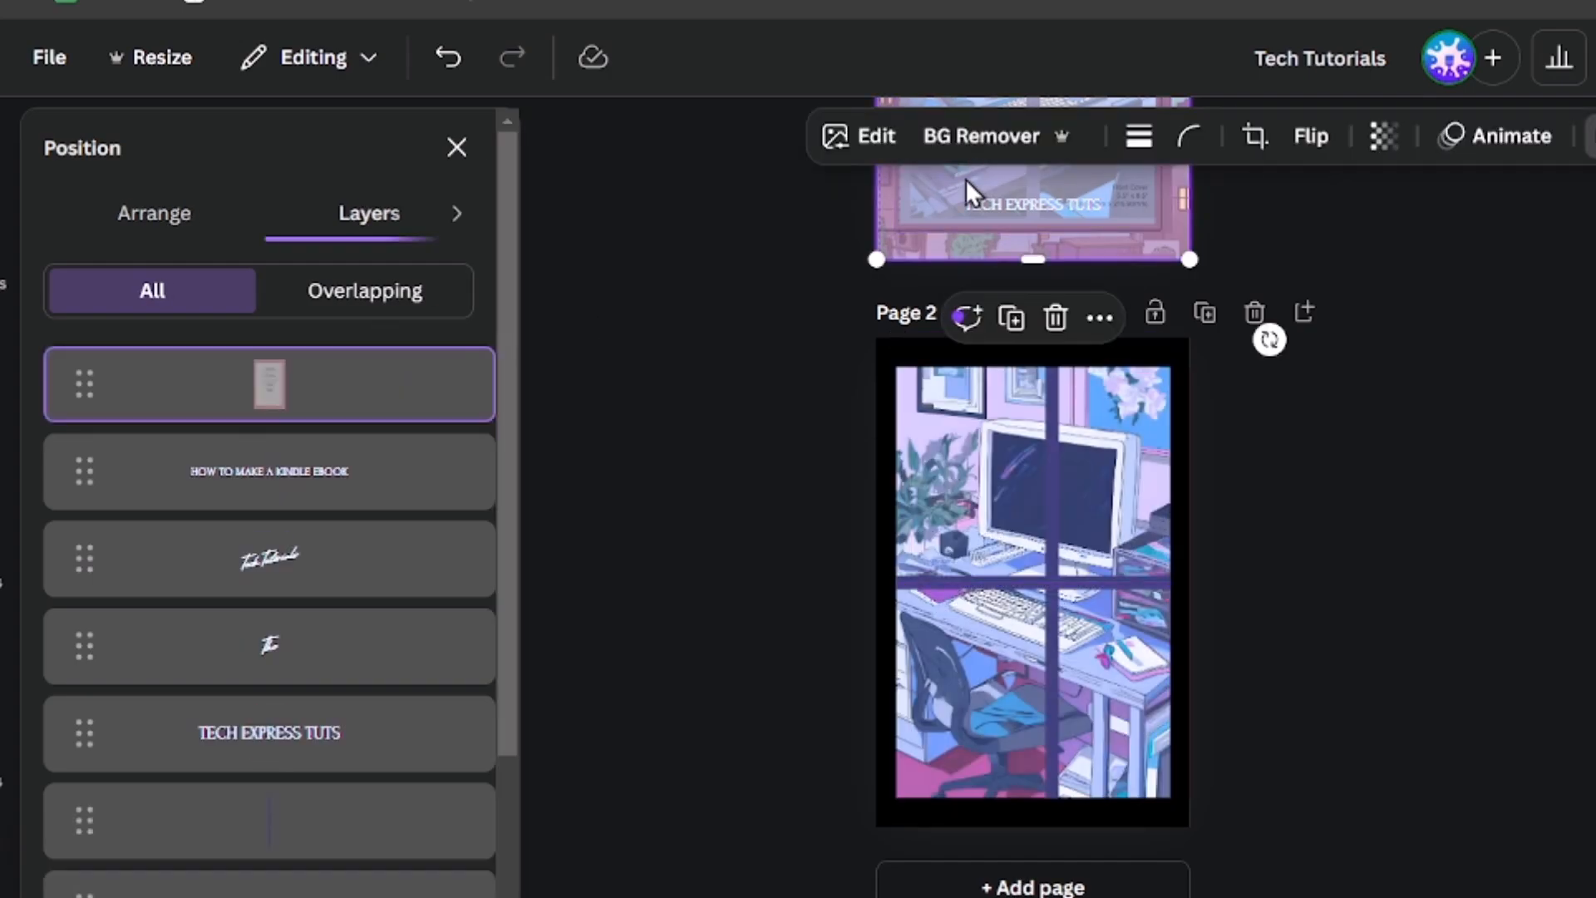
scroll(649, 403, up, 5)
key(Delete)
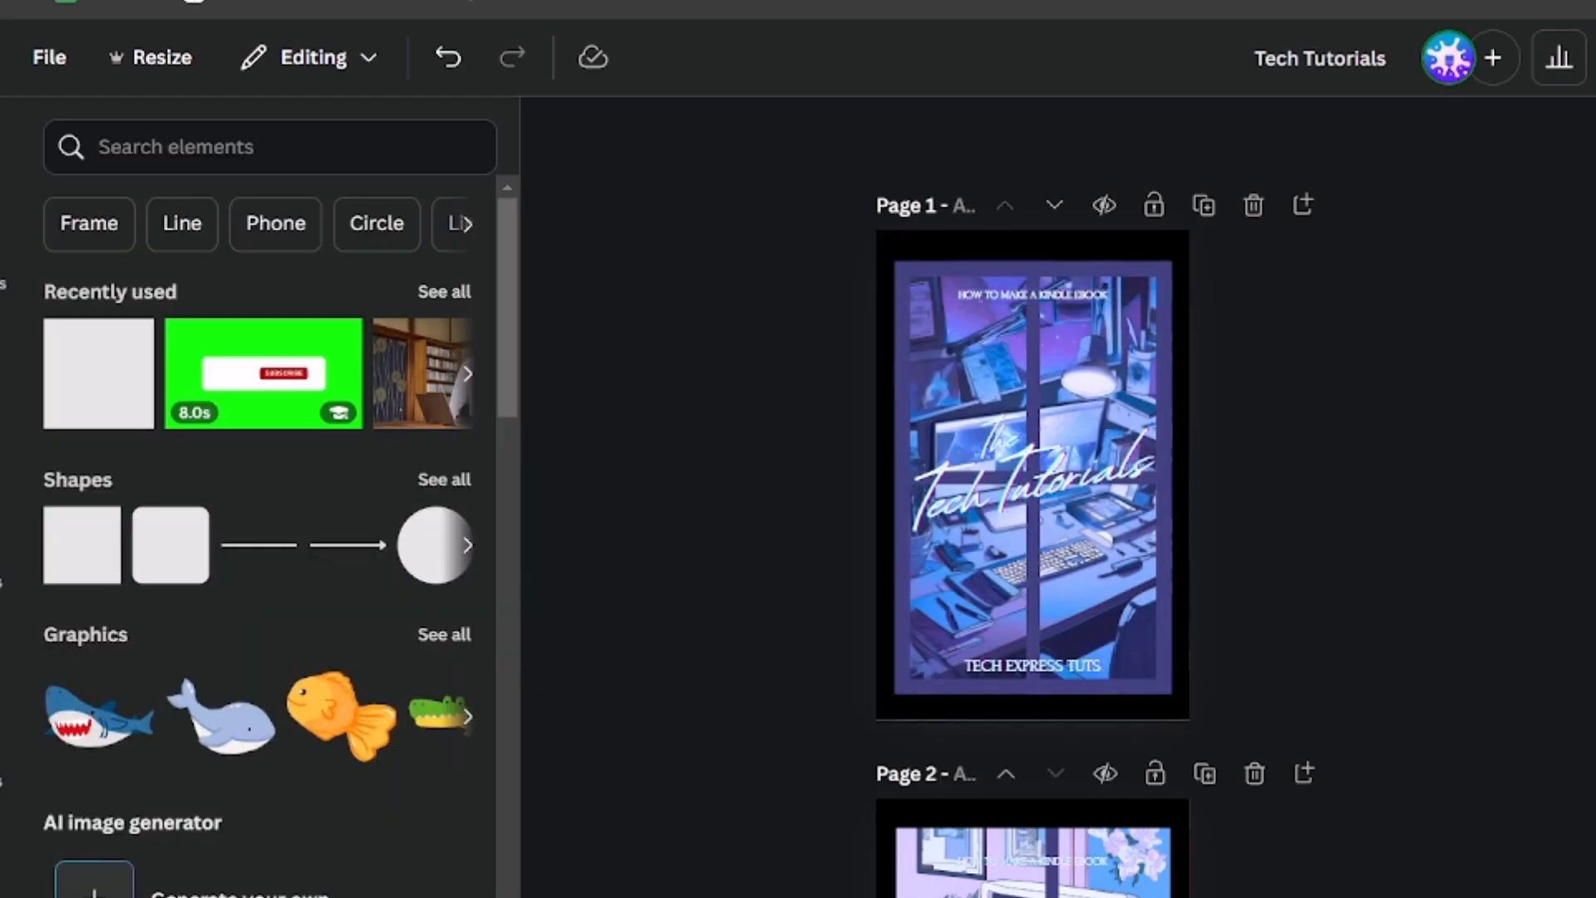
Step: Open the download settings for the cover design and show the available file types
click(1576, 144)
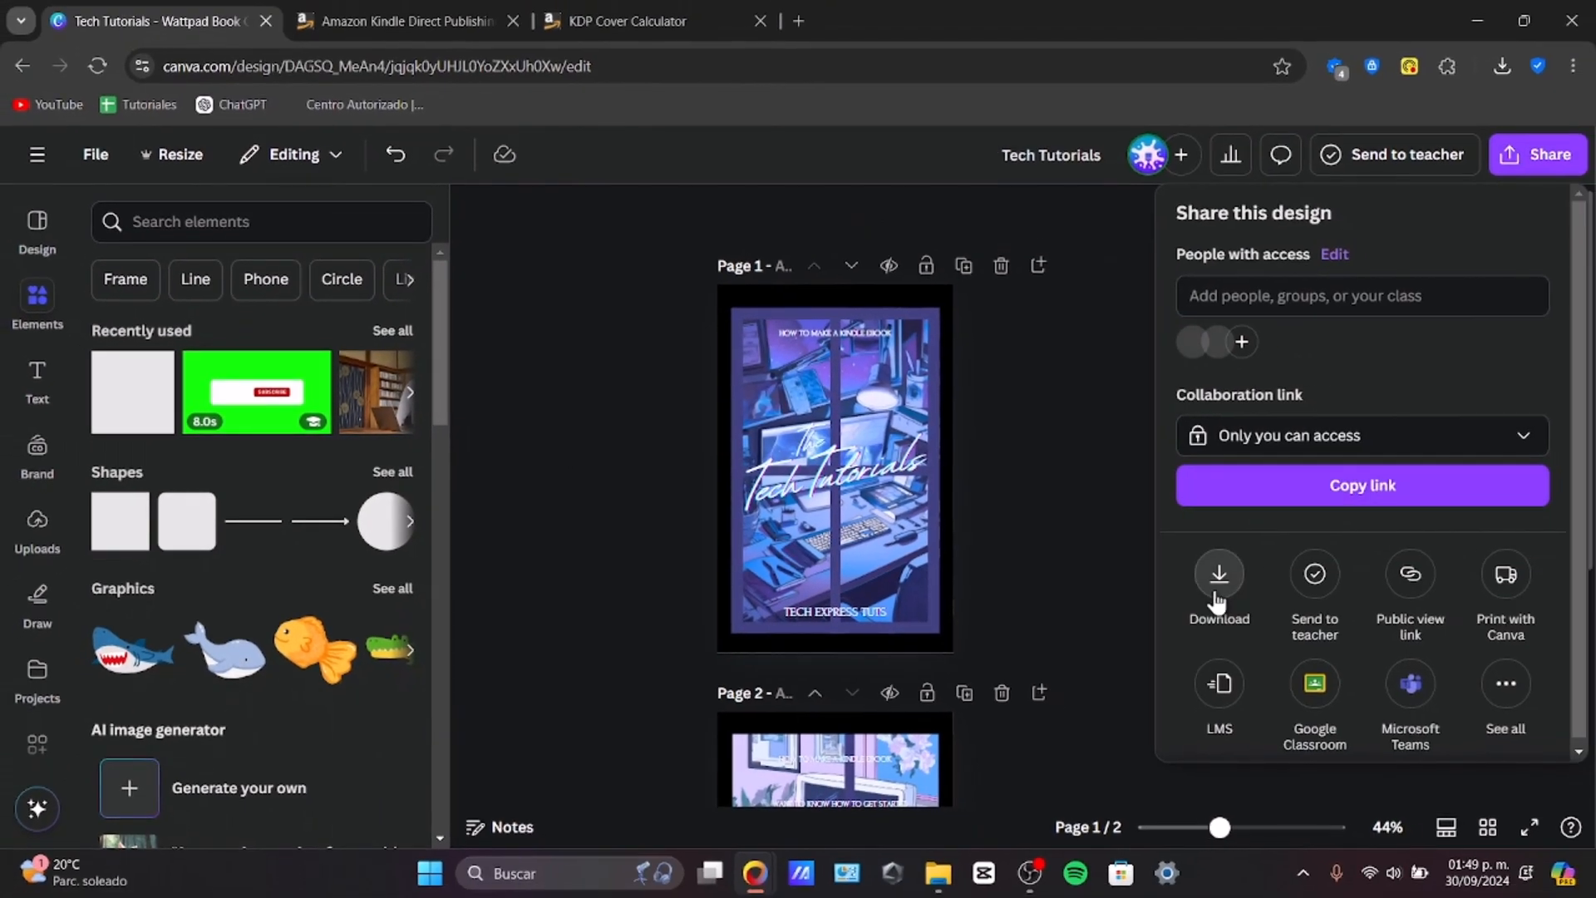
click(1254, 582)
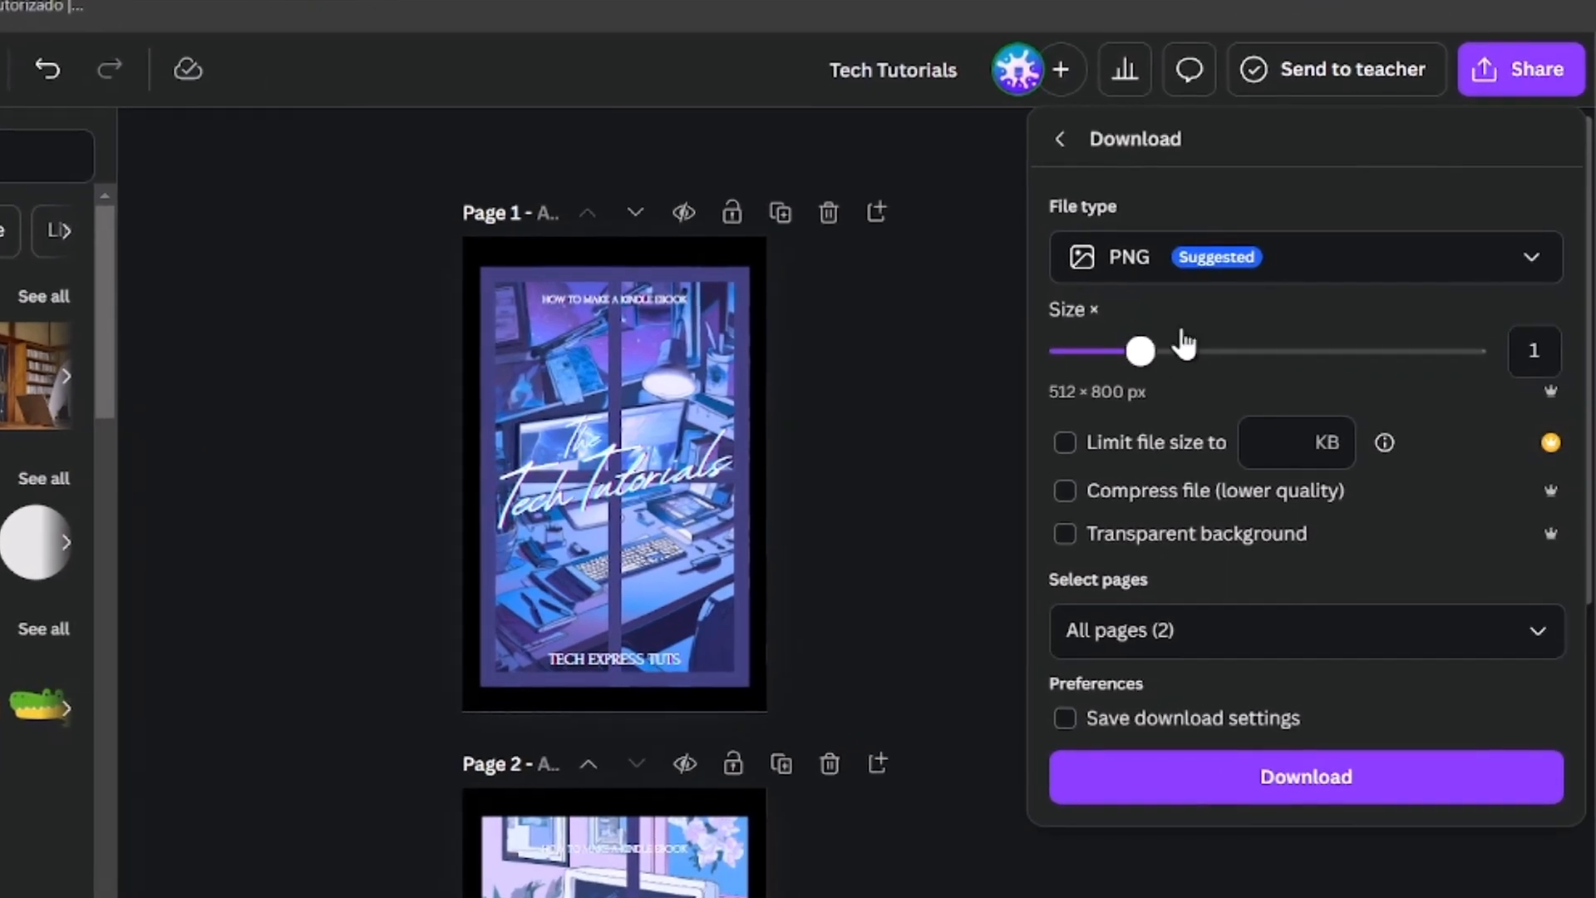
click(1132, 281)
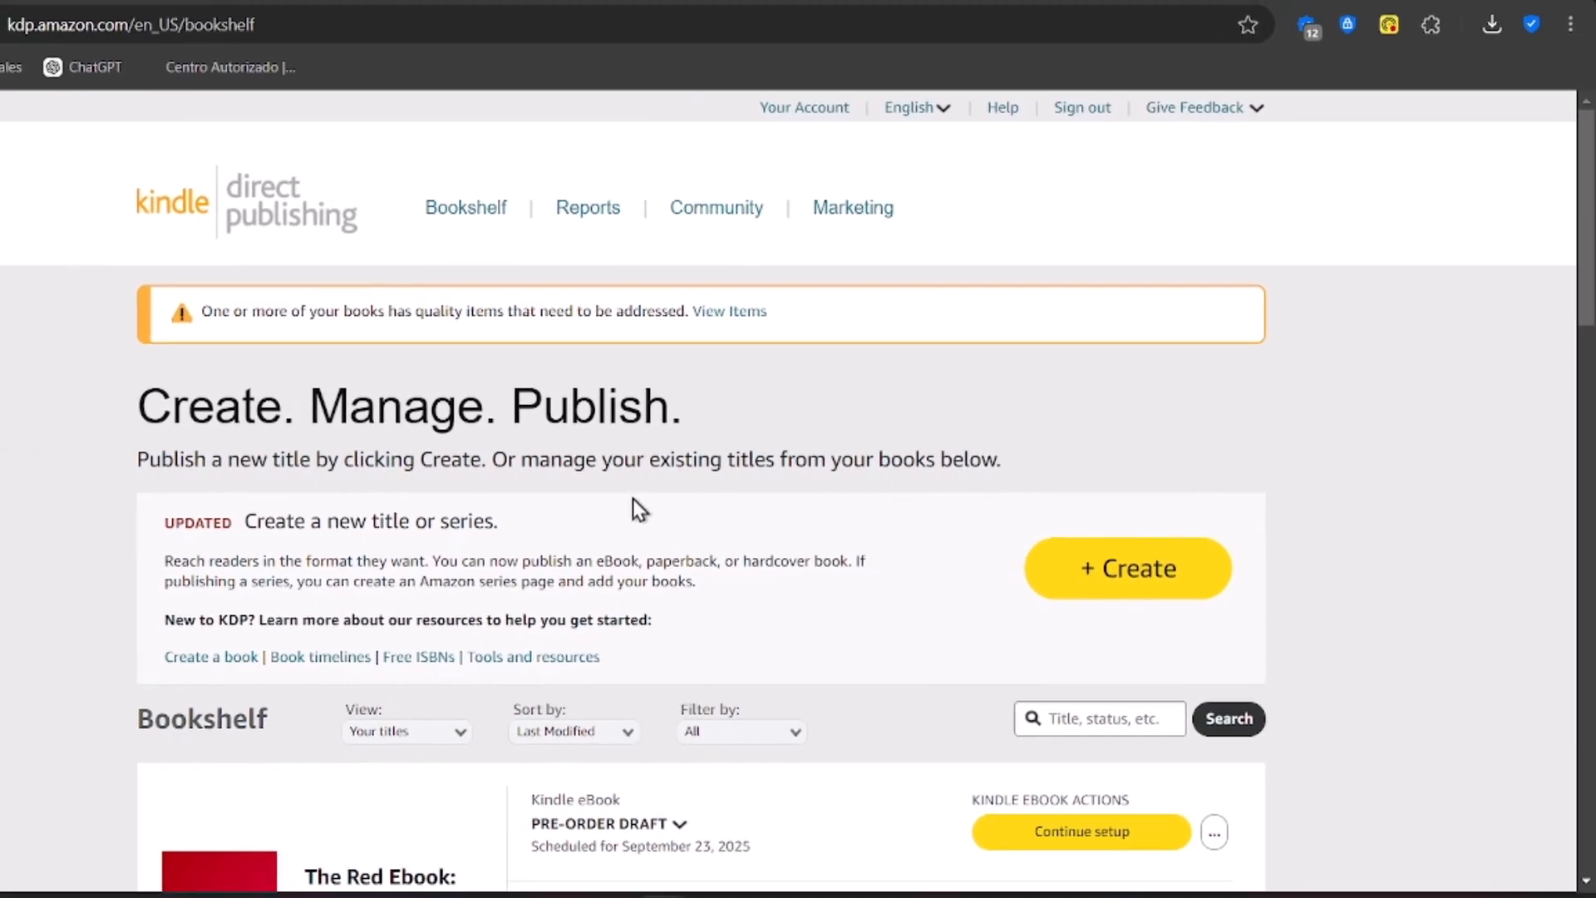
Step: On the Kindle eBook Content page in KDP, choose to upload an existing JPG/TIFF cover and start the cover file upload
scroll(723, 510, down, 6)
scroll(726, 509, up, 4)
scroll(726, 509, down, 5)
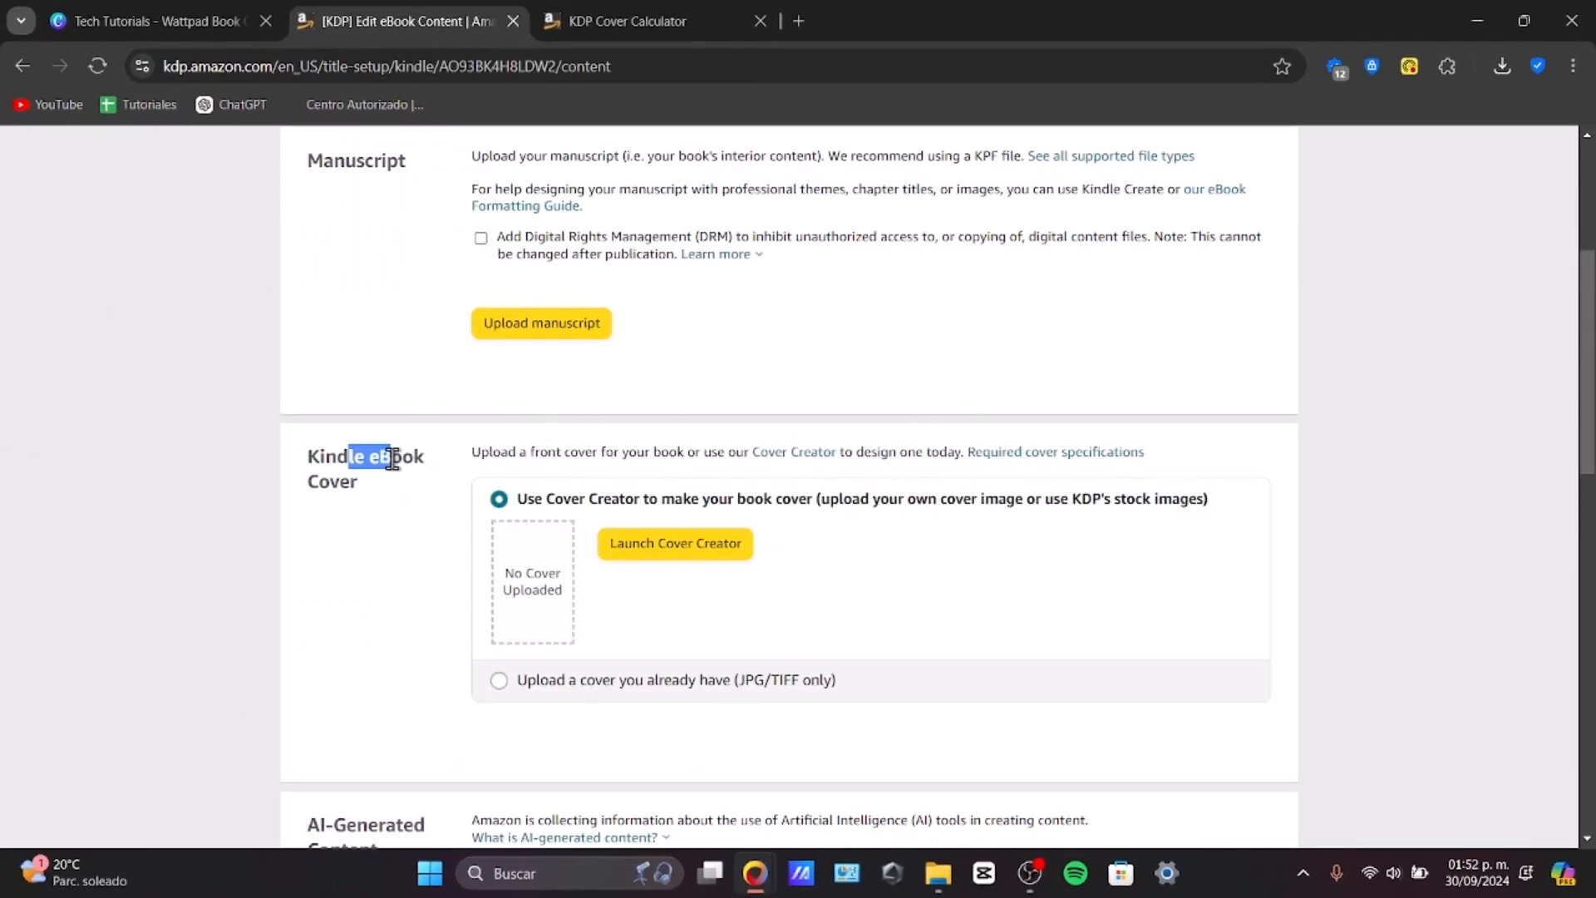
drag(392, 458, 439, 501)
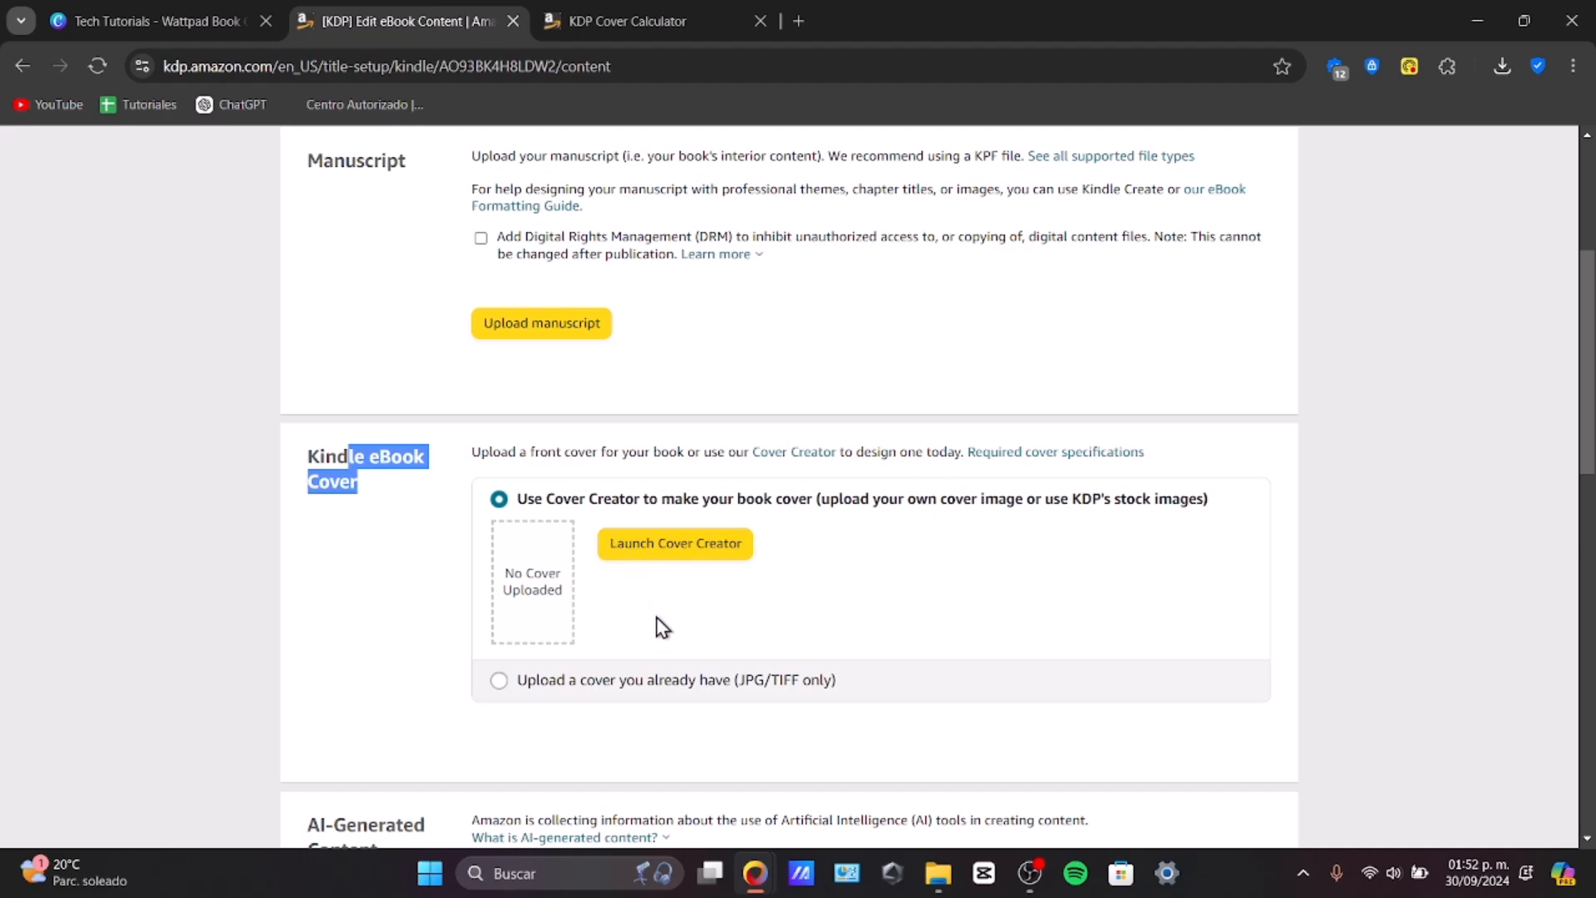
click(536, 683)
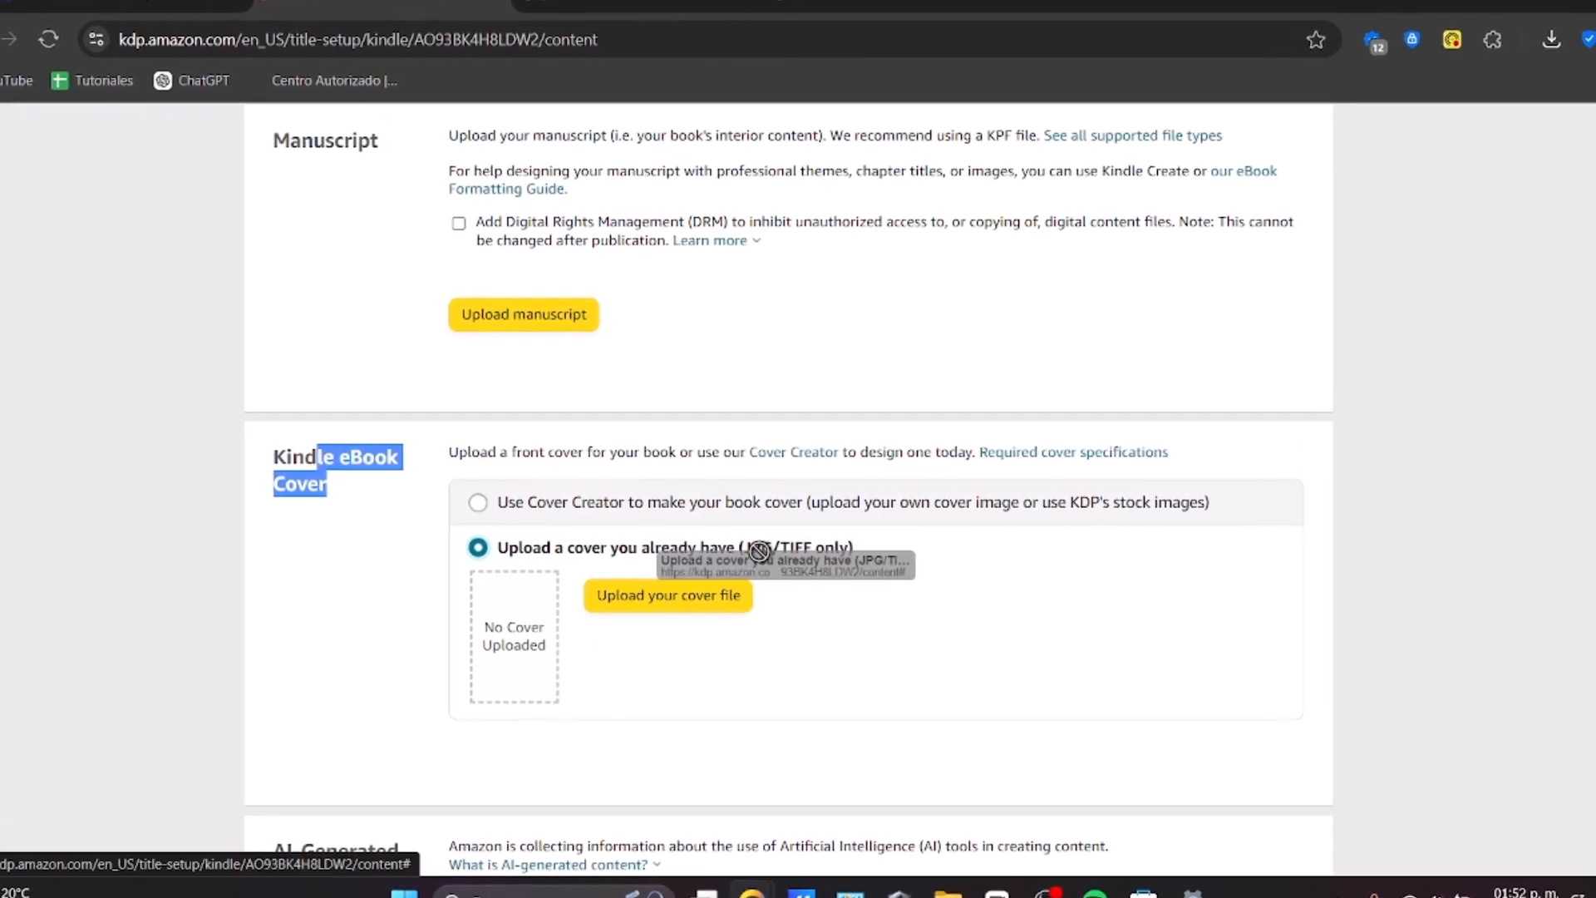
click(730, 595)
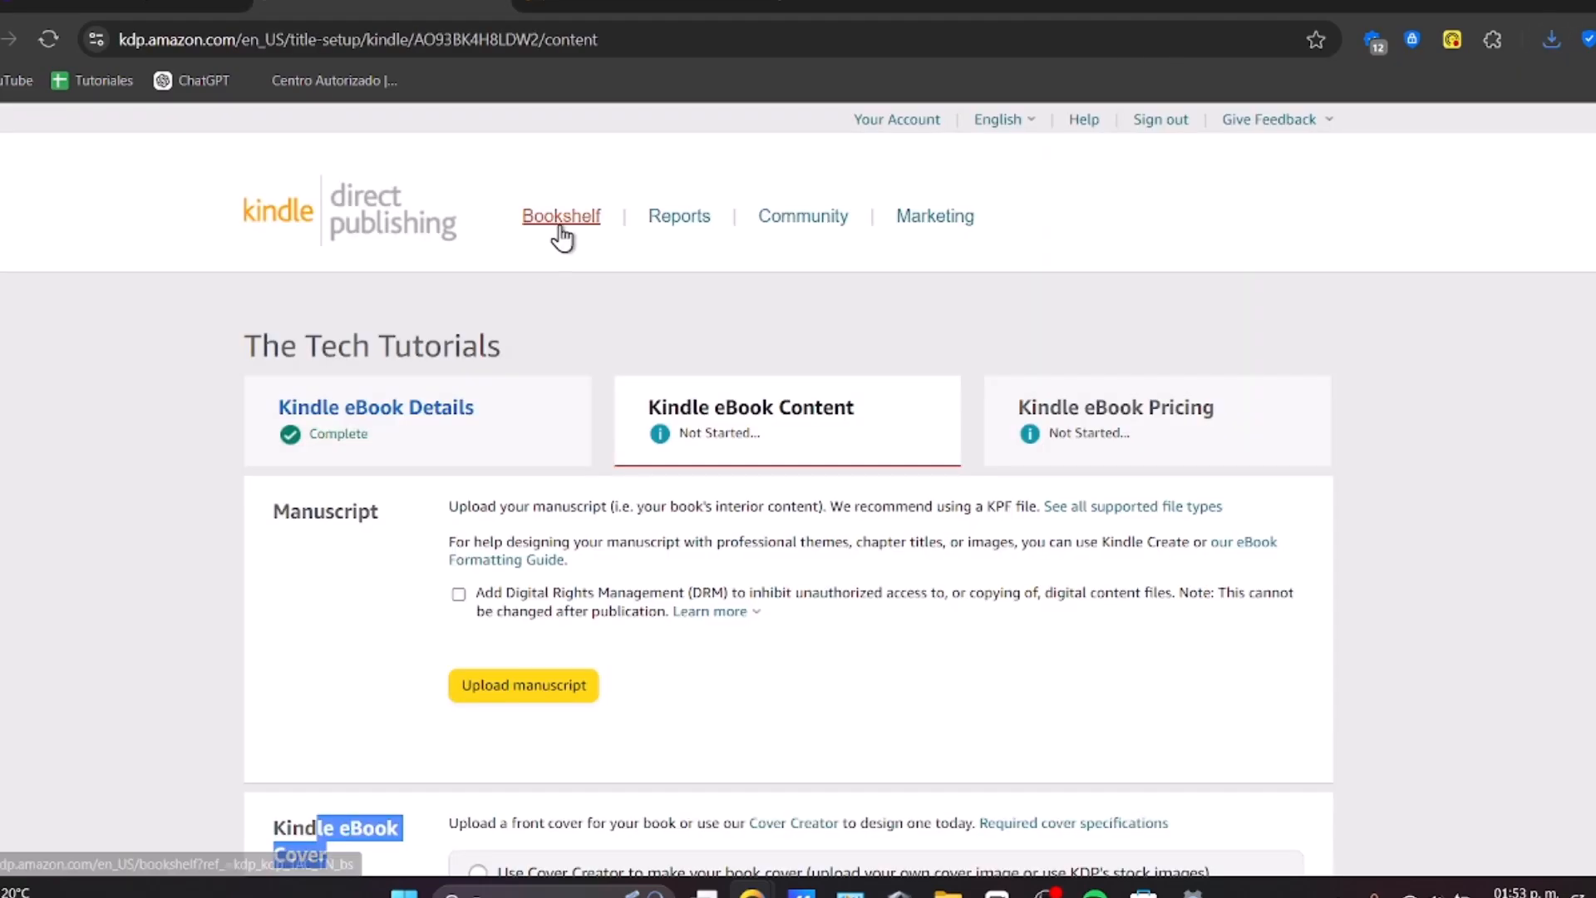
Step: Return to the KDP Bookshelf without saving the eBook content changes and look through the listed titles and their formats
click(561, 230)
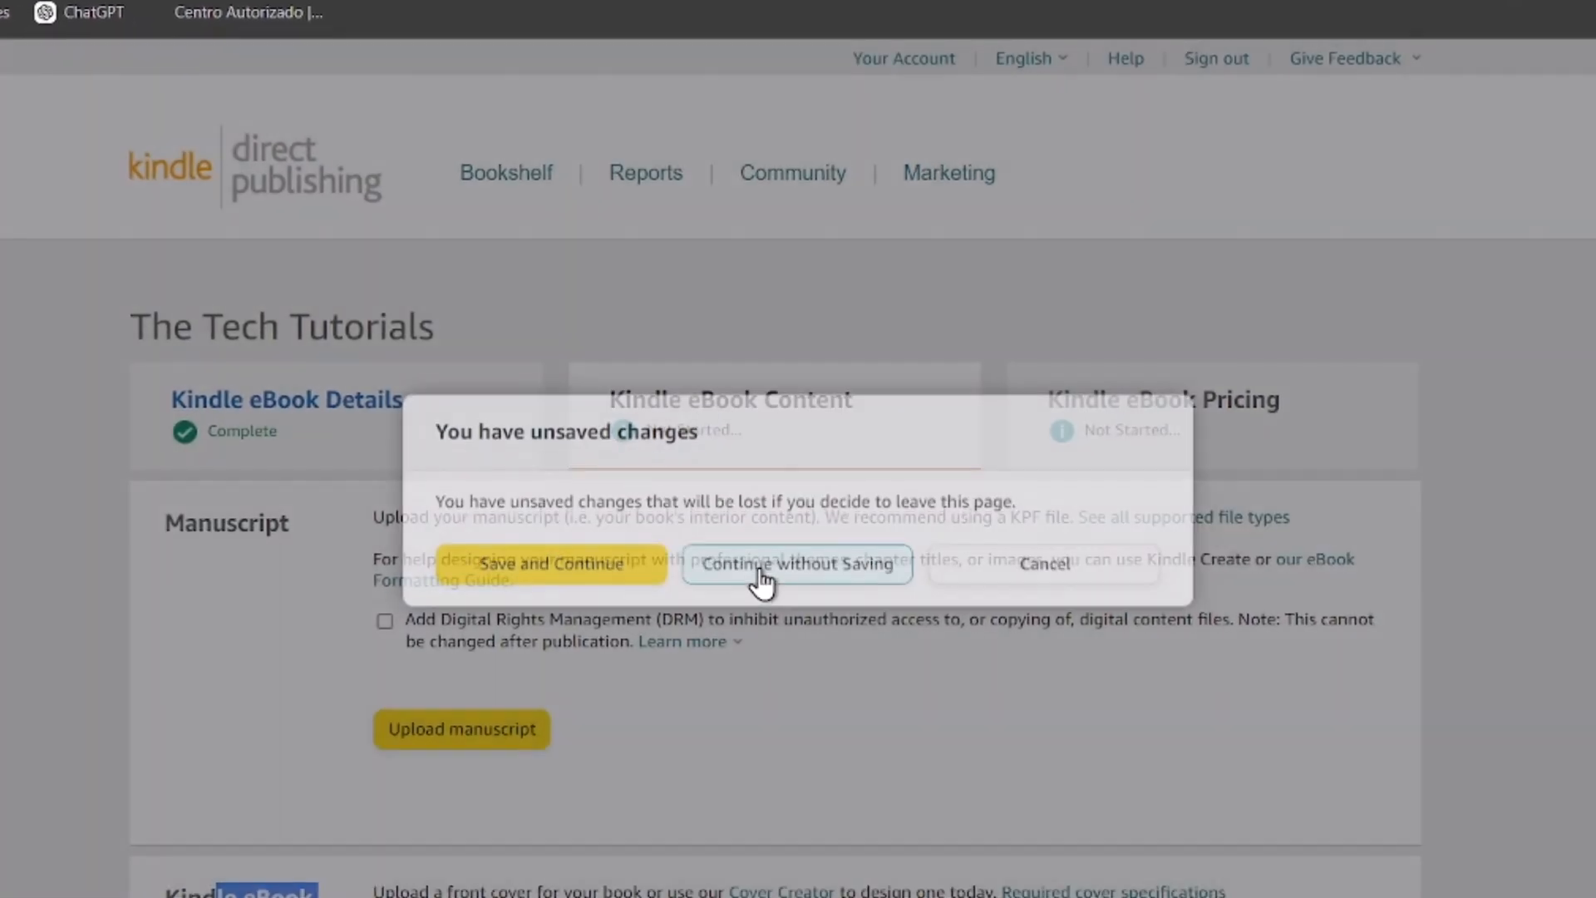
click(760, 572)
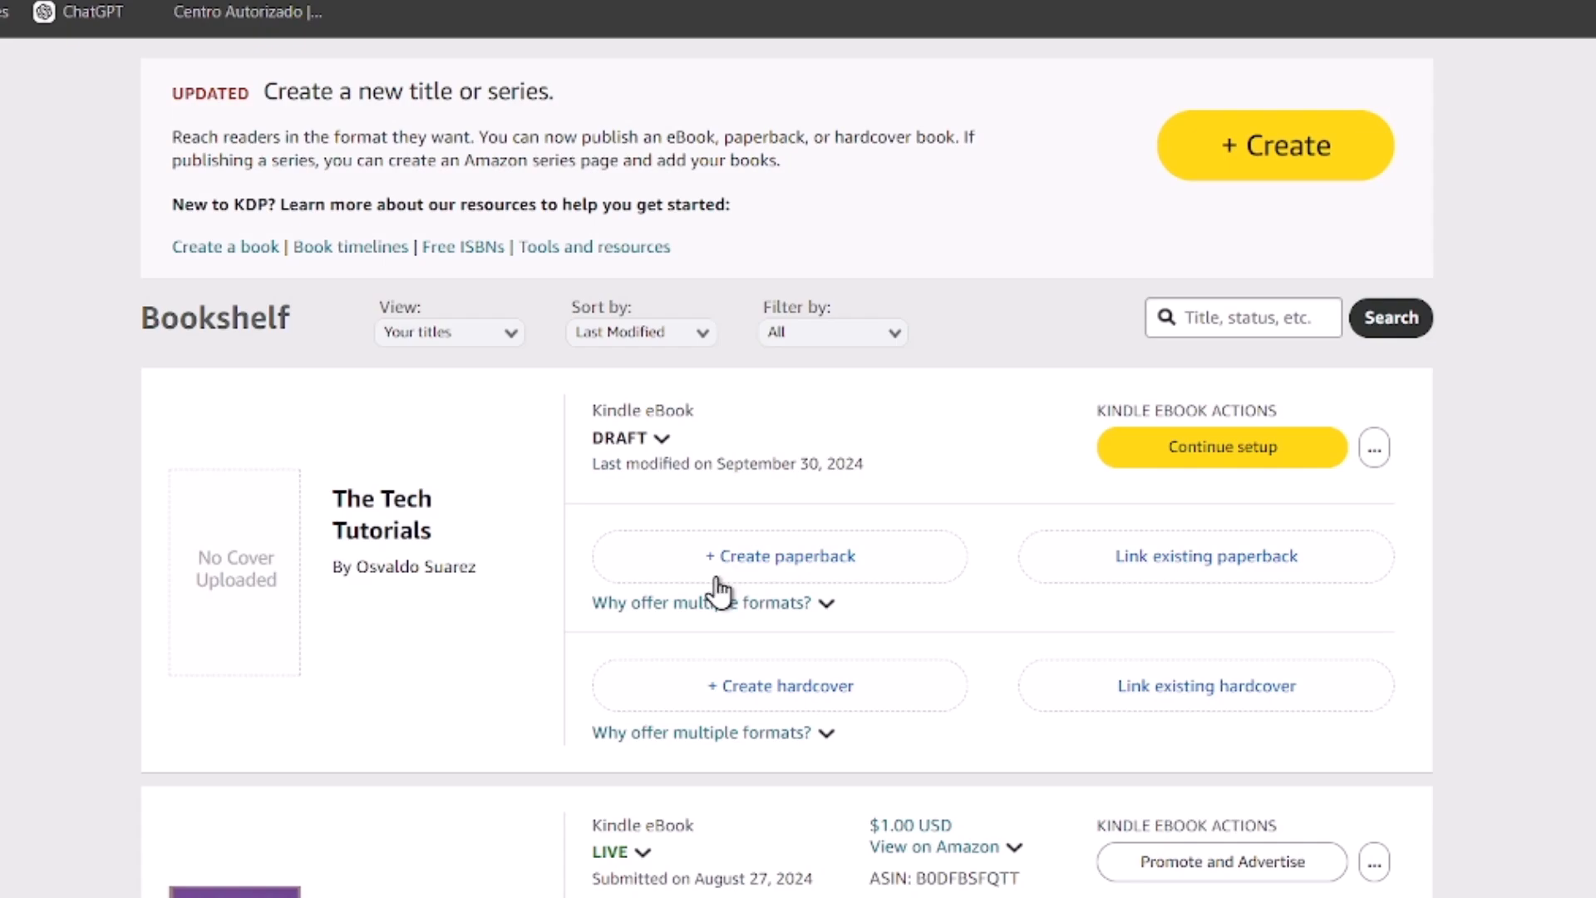
scroll(691, 595, down, 10)
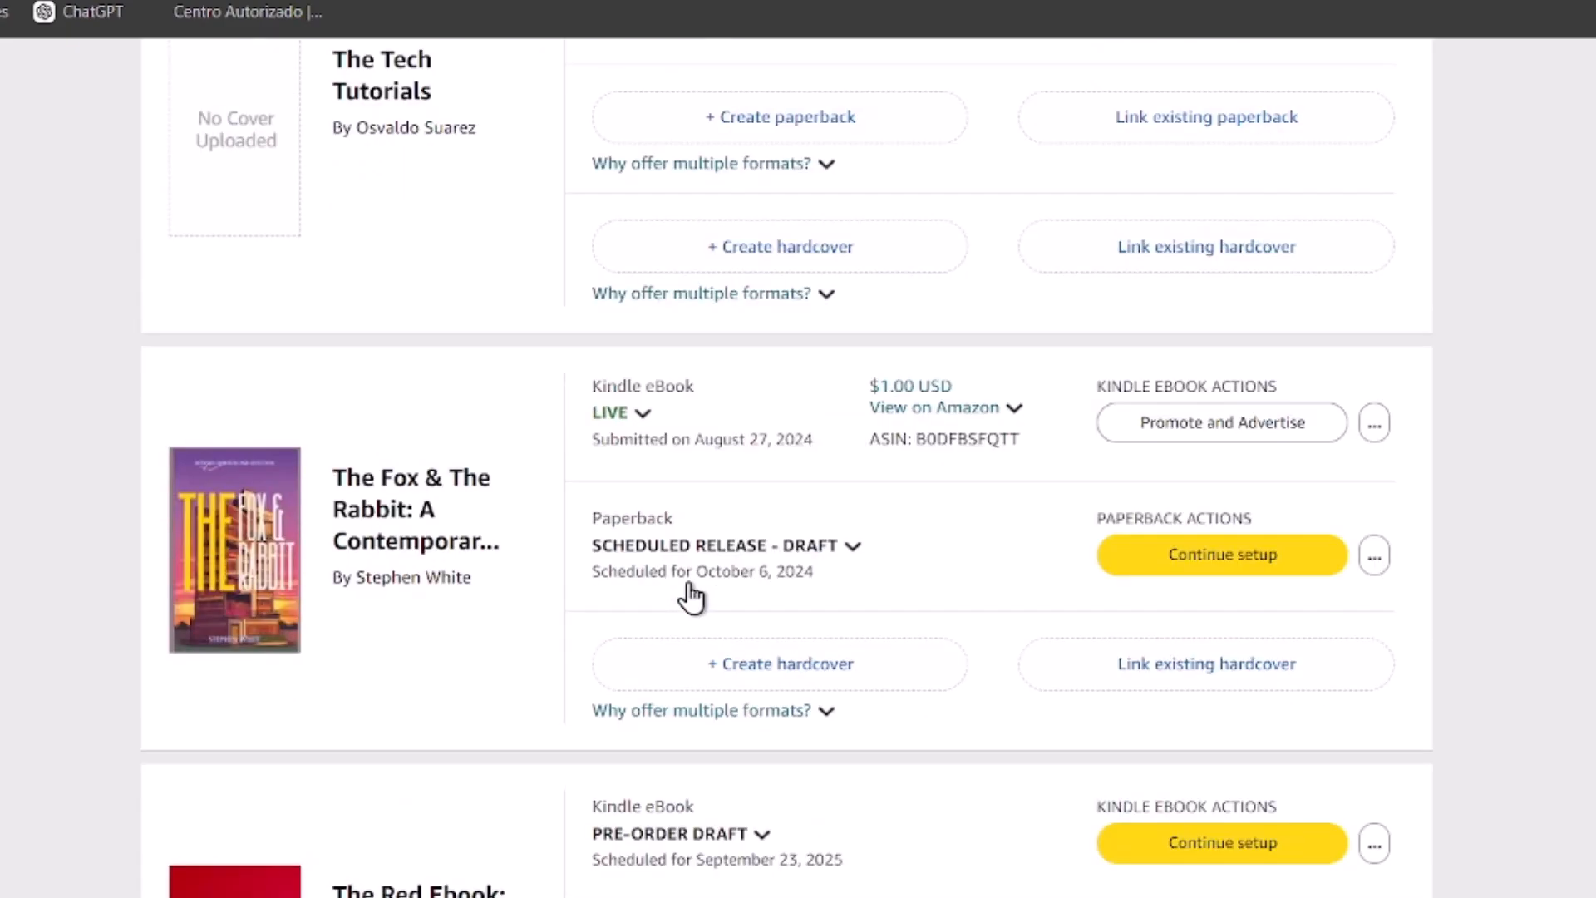
scroll(690, 595, down, 15)
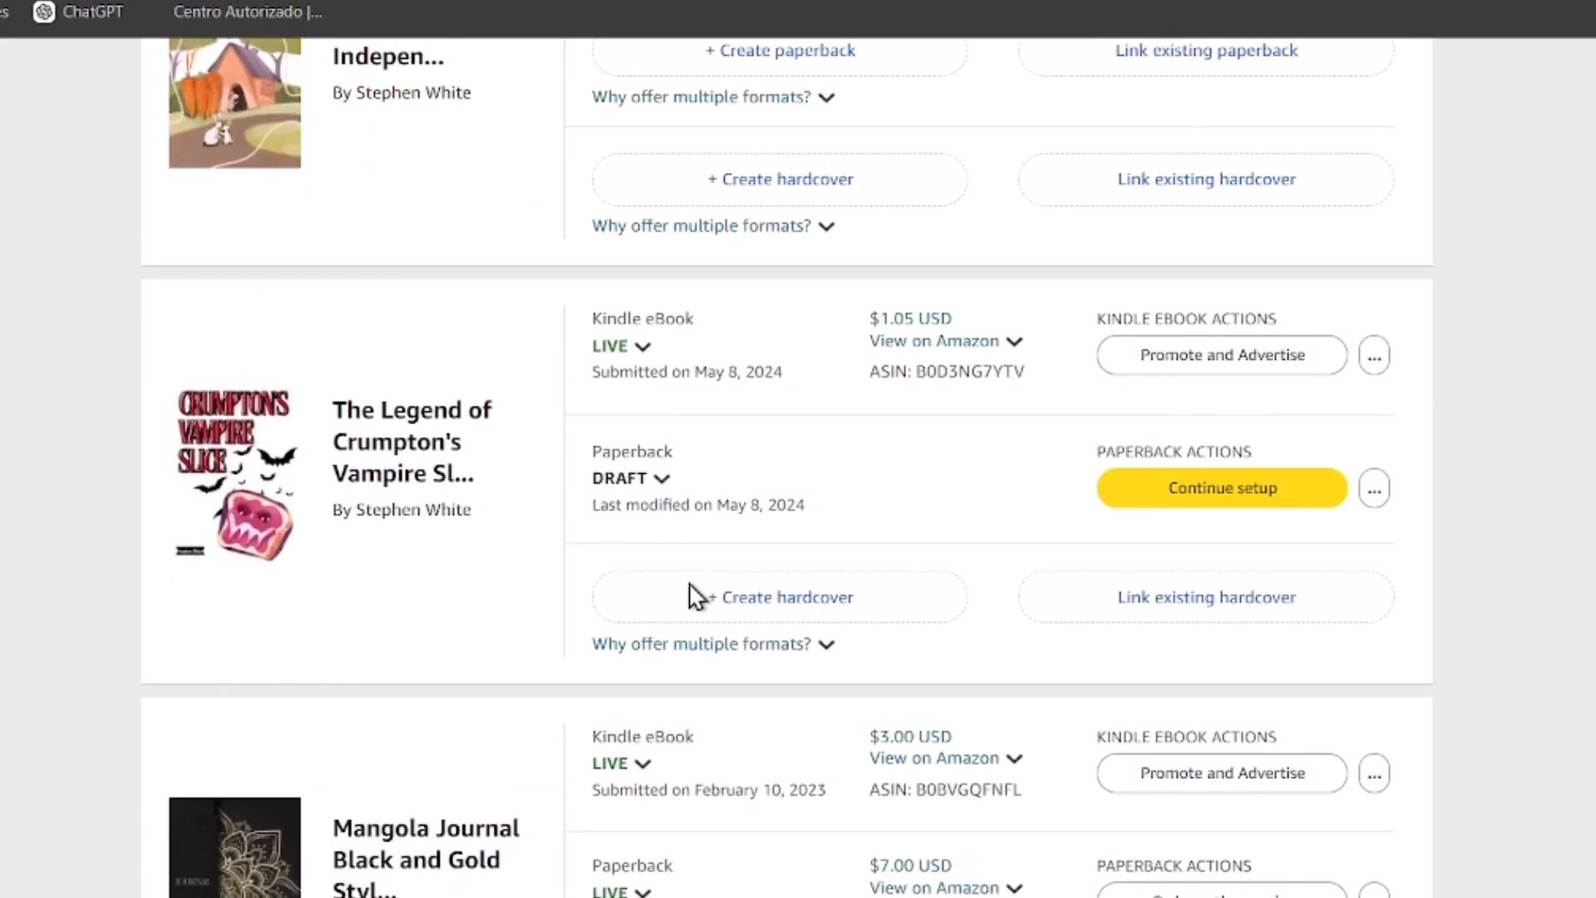
scroll(690, 595, up, 1)
scroll(696, 596, up, 14)
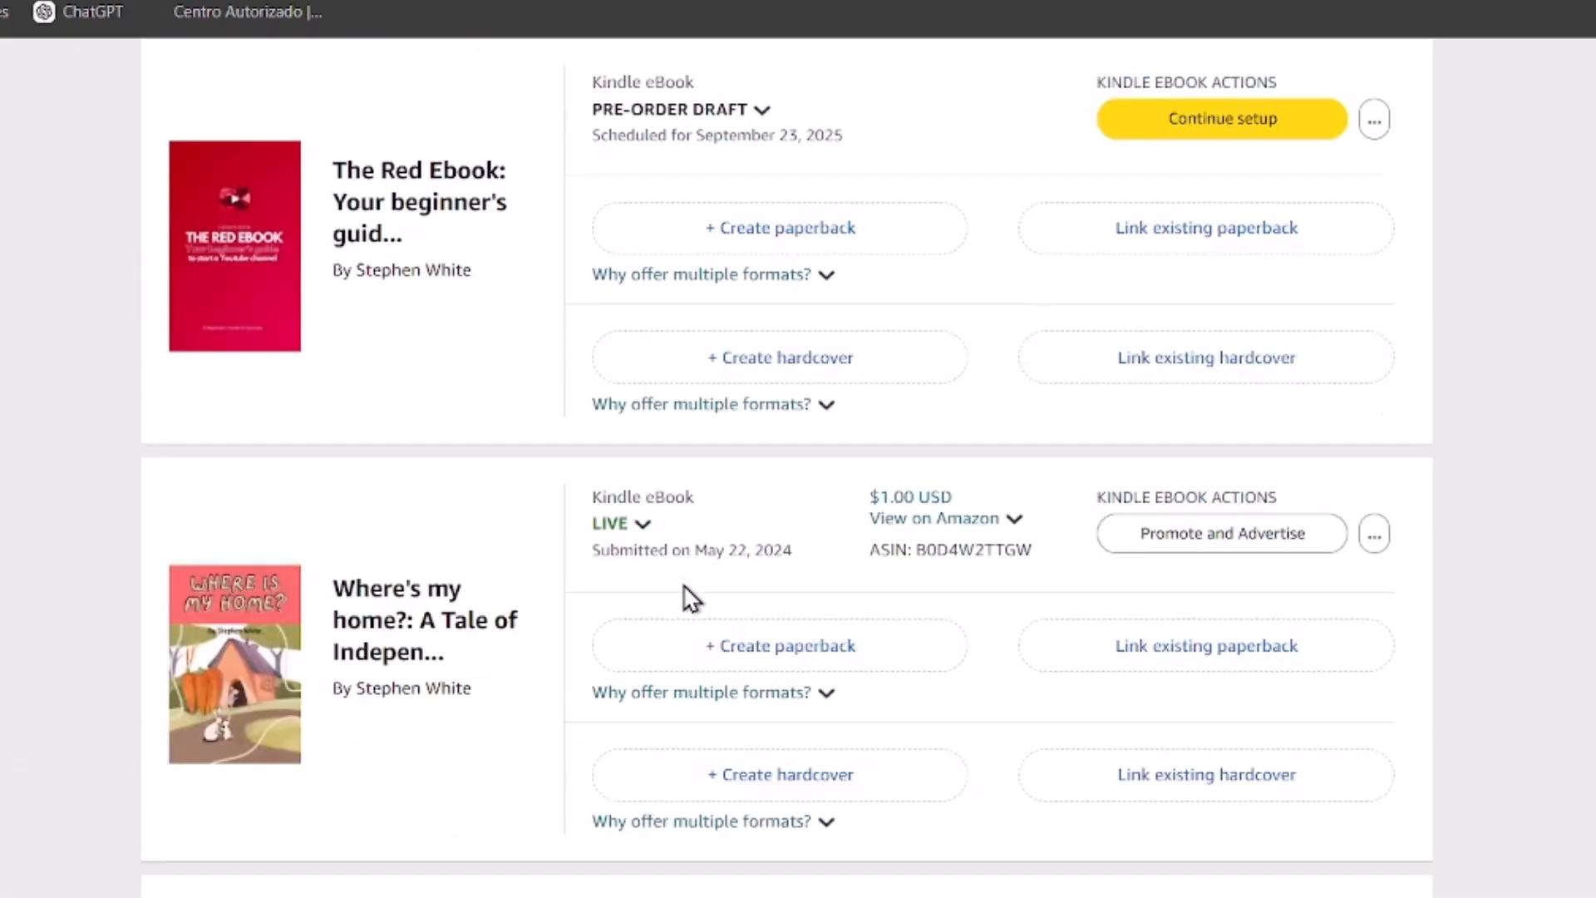